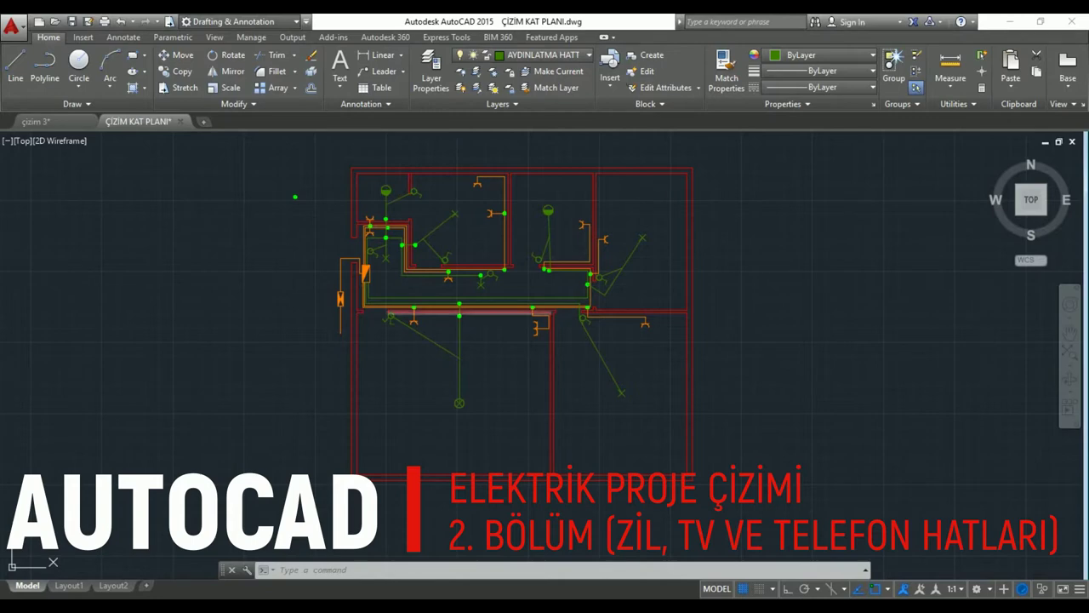
Step: Zoom out and pan left until the legend with the bell, telephone and TV symbols fills the view
{"action": "scroll", "coordinate": [412, 349], "scroll_direction": "down", "scroll_amount": 2}
{"action": "scroll", "coordinate": [440, 375], "scroll_direction": "down", "scroll_amount": 2}
{"action": "scroll", "coordinate": [503, 389], "scroll_direction": "down", "scroll_amount": 2}
{"action": "mouse_move", "coordinate": [368, 375]}
{"action": "middle_mouse_down"}
{"action": "mouse_move", "coordinate": [386, 413]}
{"action": "mouse_move", "coordinate": [499, 382]}
{"action": "middle_mouse_up"}
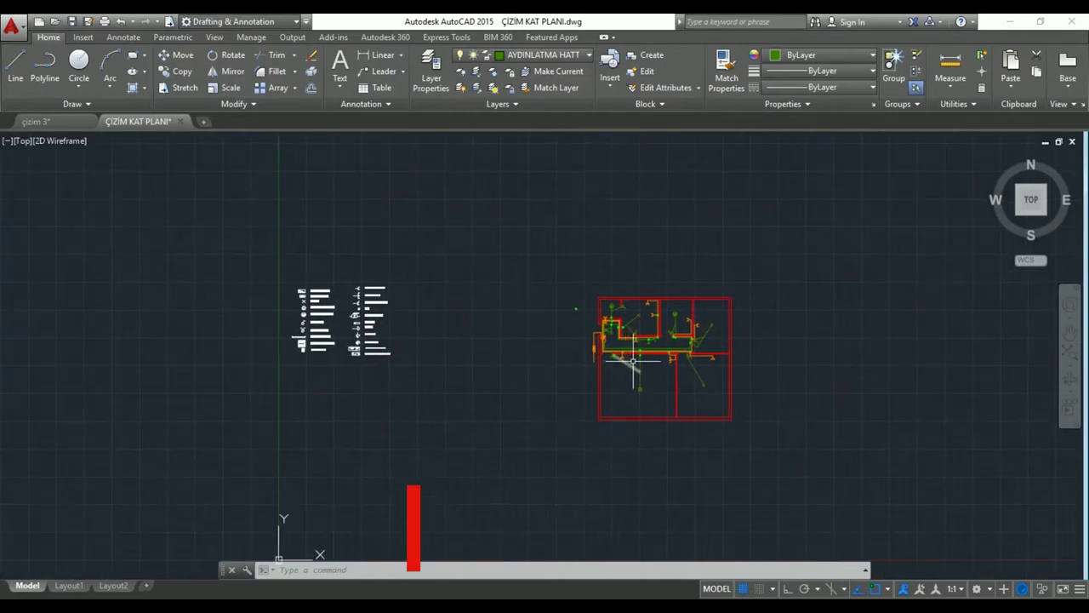
{"action": "middle_click_drag", "start_coordinate": [639, 367], "coordinate": [539, 353]}
{"action": "scroll", "coordinate": [514, 326], "scroll_direction": "up", "scroll_amount": 5}
{"action": "scroll", "coordinate": [506, 324], "scroll_direction": "up", "scroll_amount": 2}
{"action": "scroll", "coordinate": [505, 323], "scroll_direction": "up", "scroll_amount": 4}
{"action": "scroll", "coordinate": [505, 323], "scroll_direction": "down", "scroll_amount": 4}
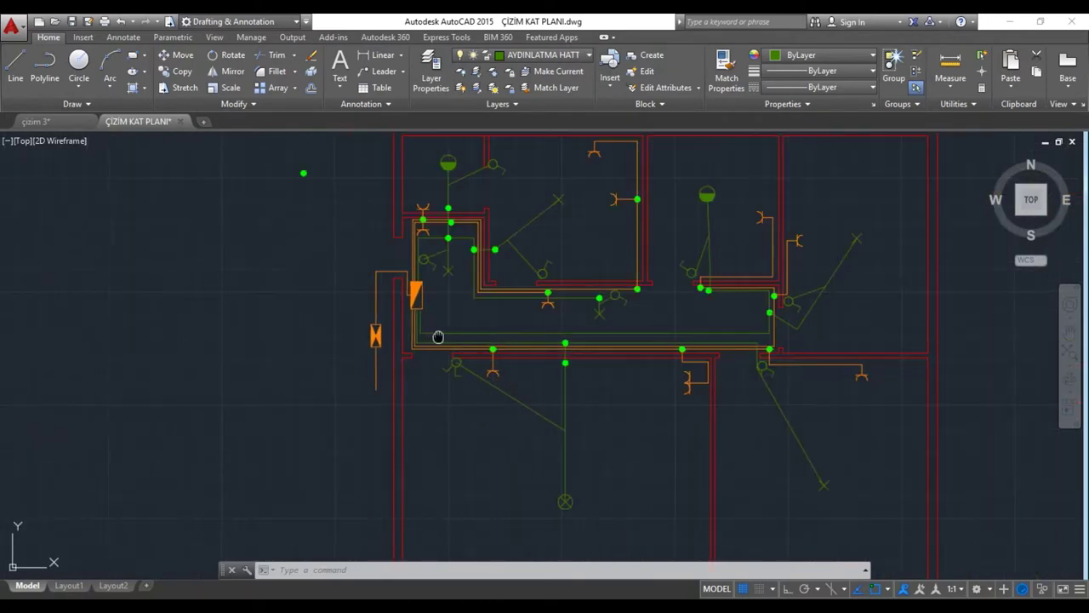
{"action": "middle_click_drag", "start_coordinate": [418, 292], "coordinate": [655, 320]}
{"action": "scroll", "coordinate": [659, 328], "scroll_direction": "down", "scroll_amount": 4}
{"action": "middle_click_drag", "start_coordinate": [360, 340], "coordinate": [553, 333]}
{"action": "scroll", "coordinate": [414, 315], "scroll_direction": "up", "scroll_amount": 5}
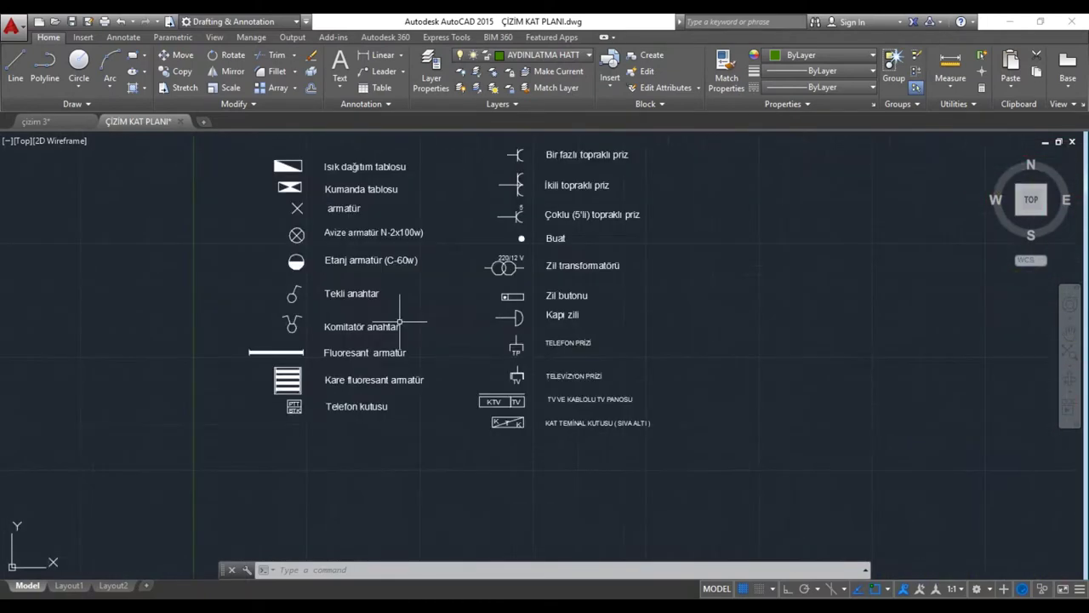
{"action": "scroll", "coordinate": [506, 326], "scroll_direction": "up", "scroll_amount": 4}
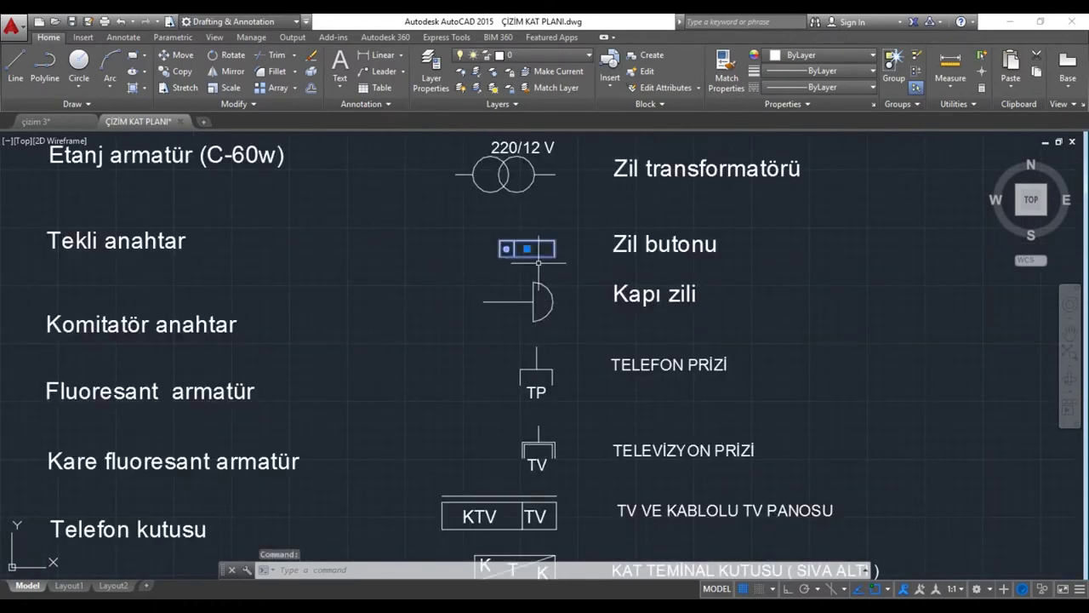
Step: Copy the Zil transformatörü, Zil butonu and Kapı zili legend symbols beside the floor plan
{"action": "left_click", "coordinate": [538, 177]}
{"action": "left_click", "coordinate": [551, 307]}
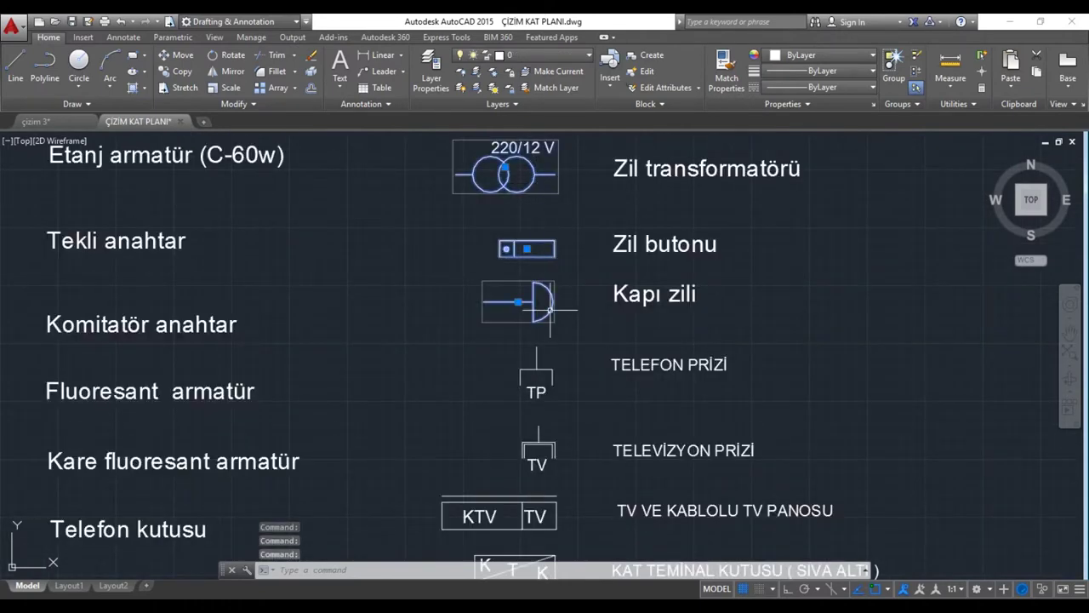
{"action": "left_click", "coordinate": [178, 72]}
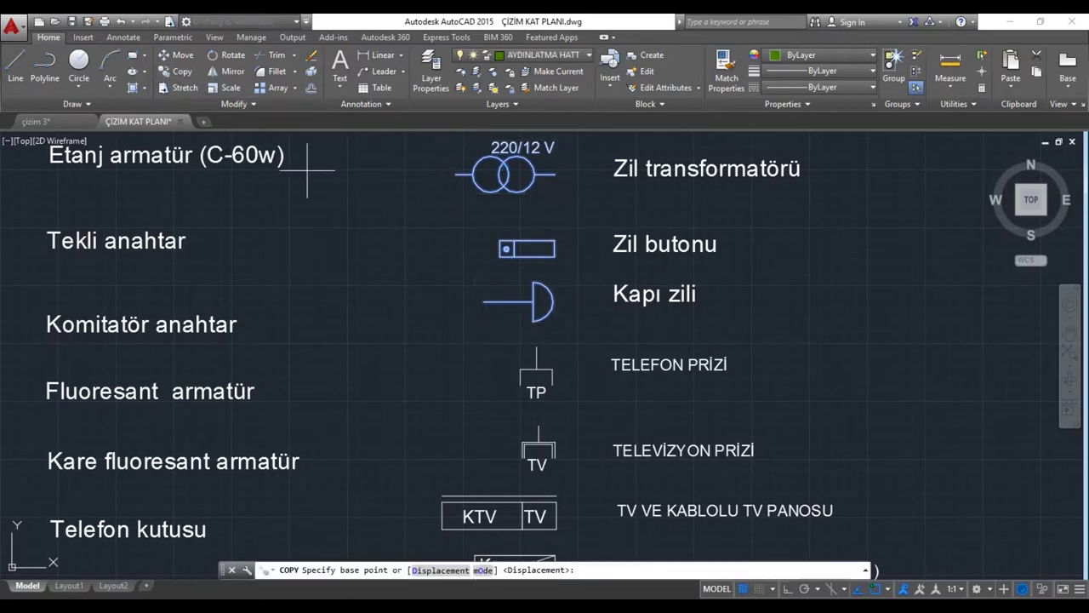
{"action": "left_click", "coordinate": [559, 277]}
{"action": "scroll", "coordinate": [559, 278], "scroll_direction": "down", "scroll_amount": 6}
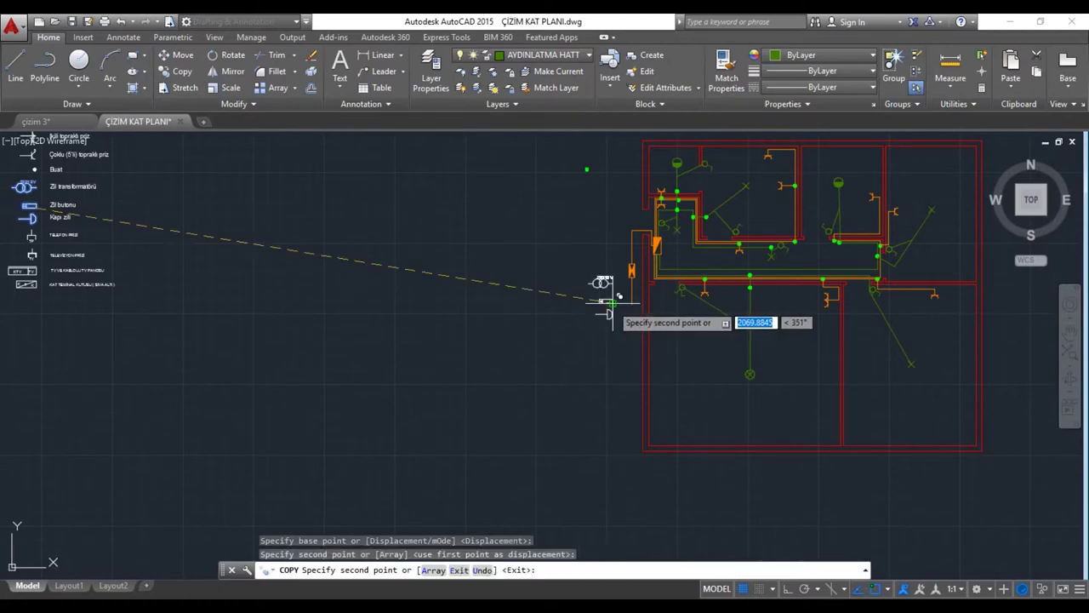
{"action": "left_click", "coordinate": [605, 289]}
{"action": "key", "text": "Escape"}
{"action": "scroll", "coordinate": [607, 310], "scroll_direction": "up", "scroll_amount": 4}
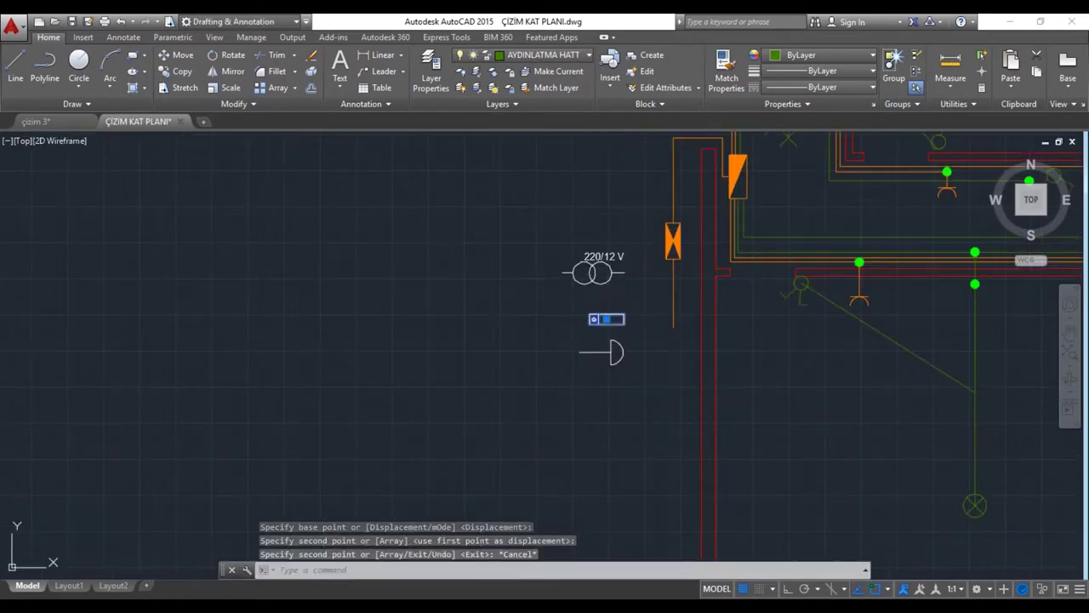
Step: Rotate the copied bell button 90° upright with Ortho on
{"action": "left_click", "coordinate": [214, 57]}
{"action": "scroll", "coordinate": [604, 317], "scroll_direction": "up", "scroll_amount": 4}
{"action": "left_click", "coordinate": [604, 319]}
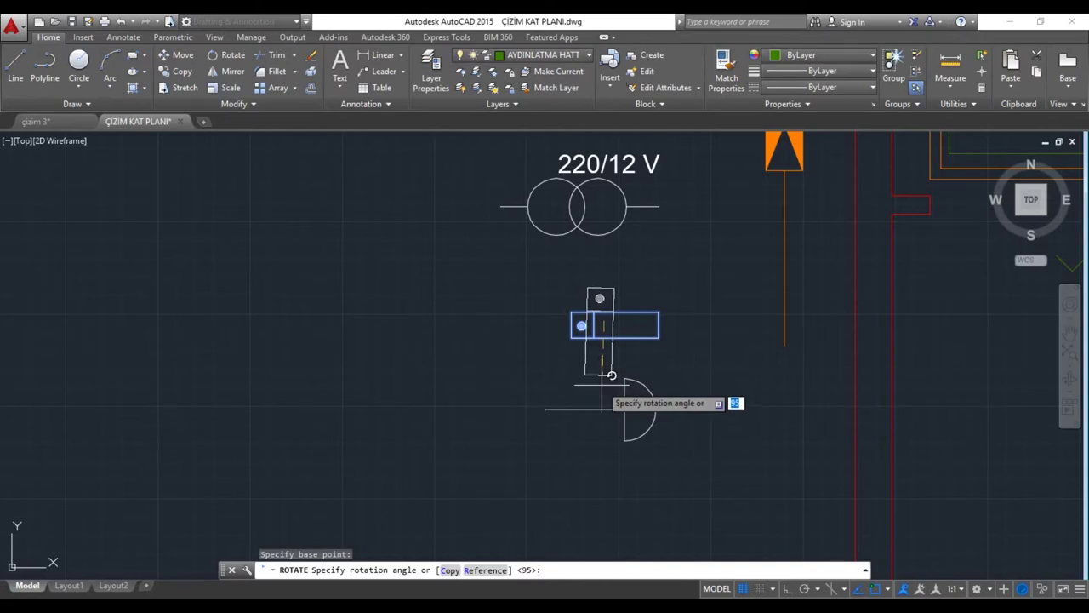
{"action": "key", "text": "F8"}
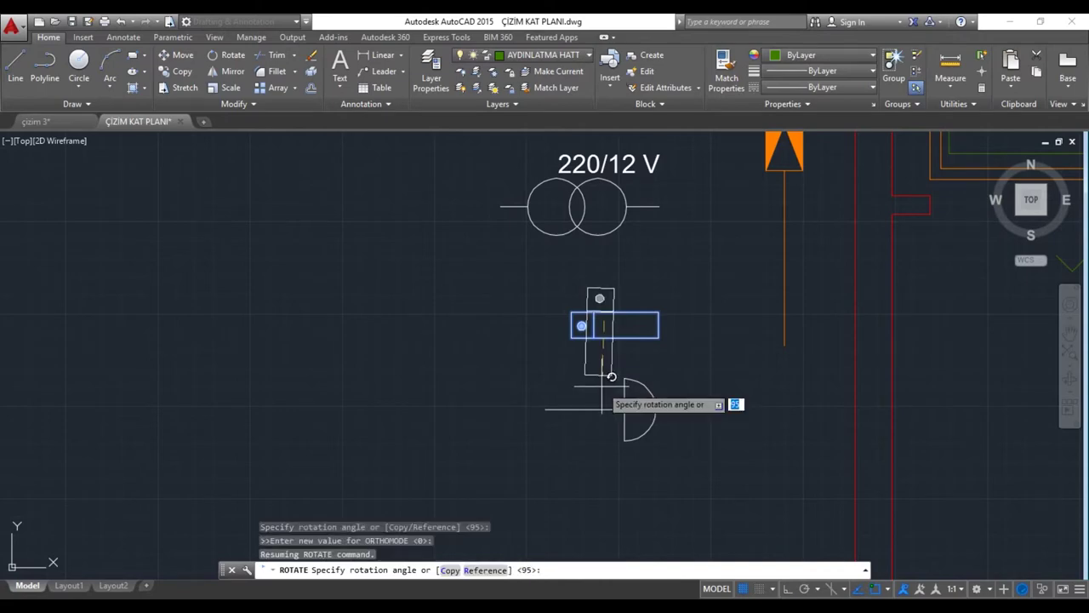
{"action": "left_click", "coordinate": [611, 376]}
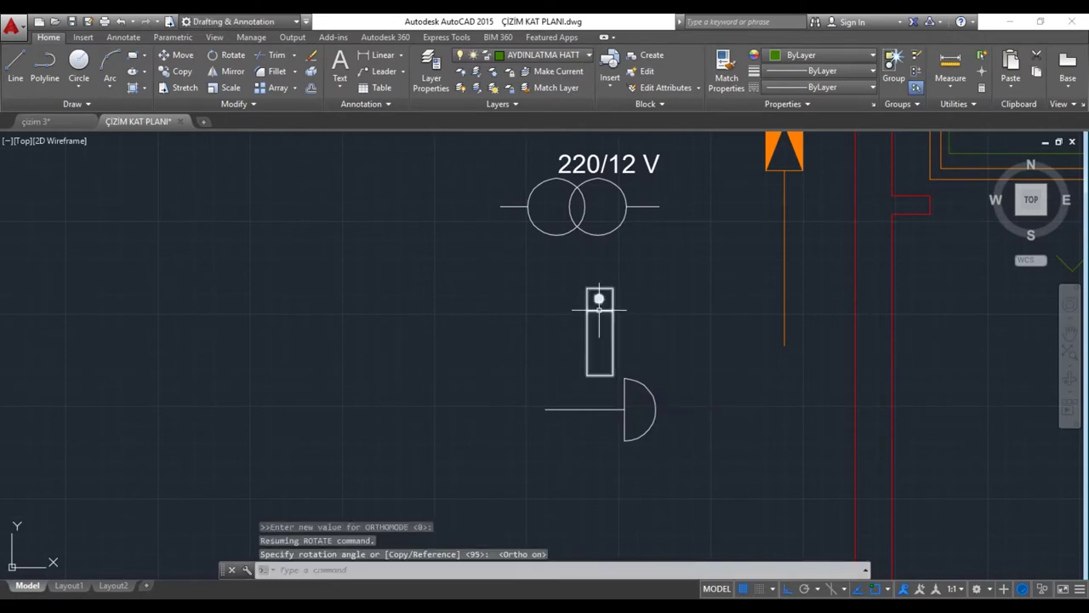
{"action": "scroll", "coordinate": [732, 242], "scroll_direction": "down", "scroll_amount": 2}
Step: Window-select the three copied bell symbols
{"action": "left_click", "coordinate": [707, 197]}
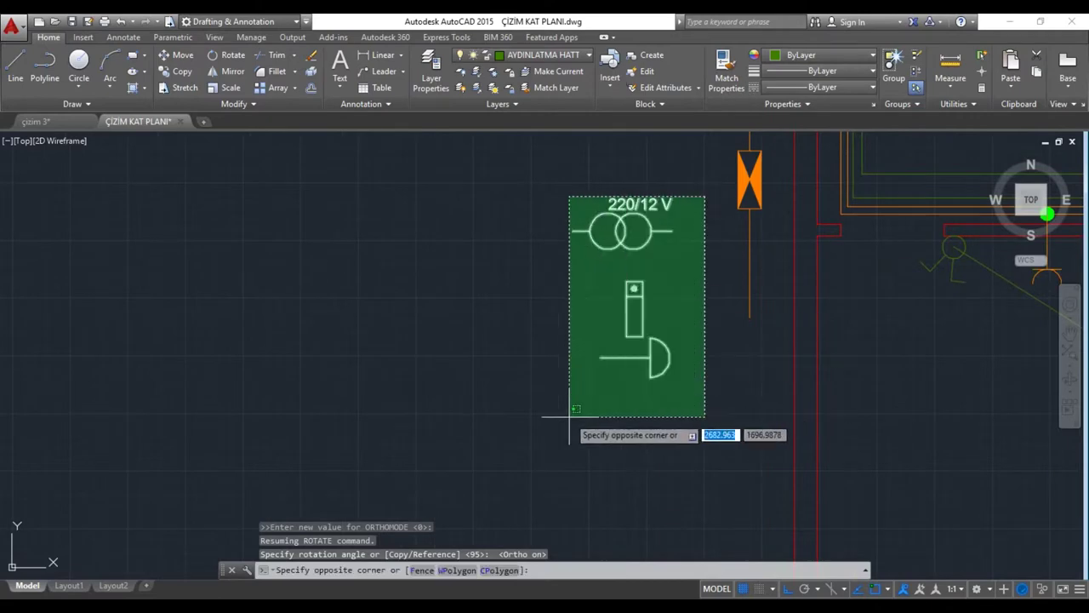
{"action": "left_click", "coordinate": [568, 435]}
{"action": "left_click", "coordinate": [556, 55]}
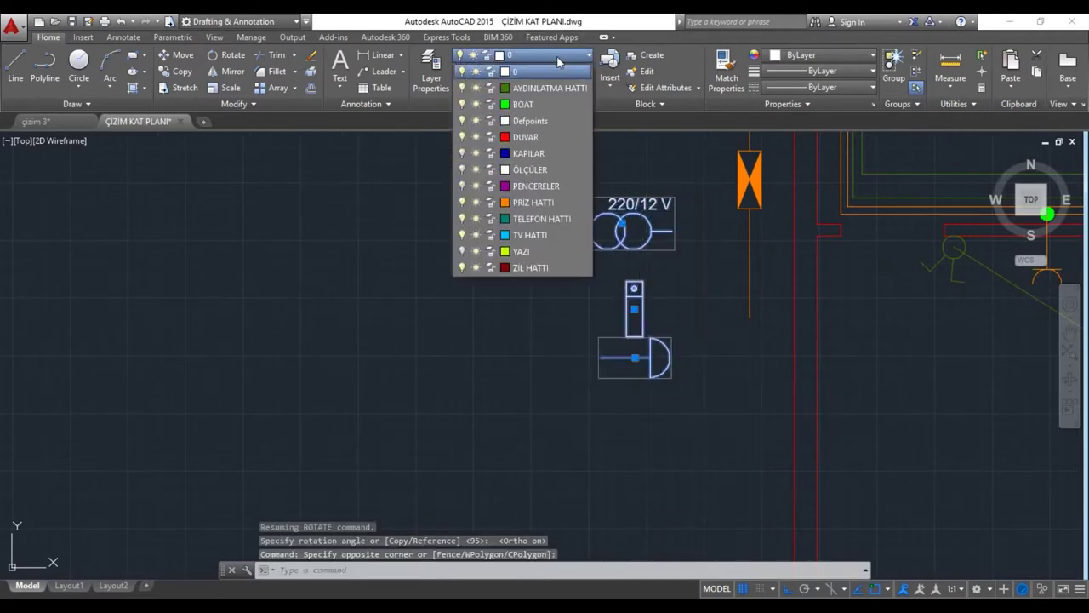
Step: Assign the three selected bell symbols to the ZIL HATTI layer
{"action": "left_click", "coordinate": [537, 269]}
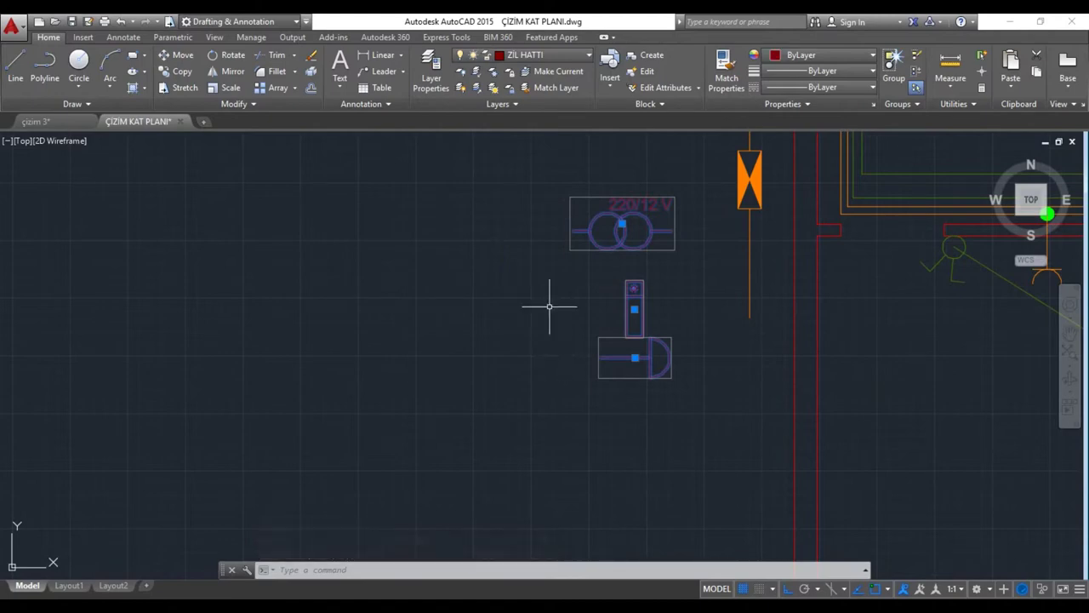
{"action": "left_click", "coordinate": [527, 322]}
{"action": "key", "text": "Escape"}
{"action": "key", "text": "Escape"}
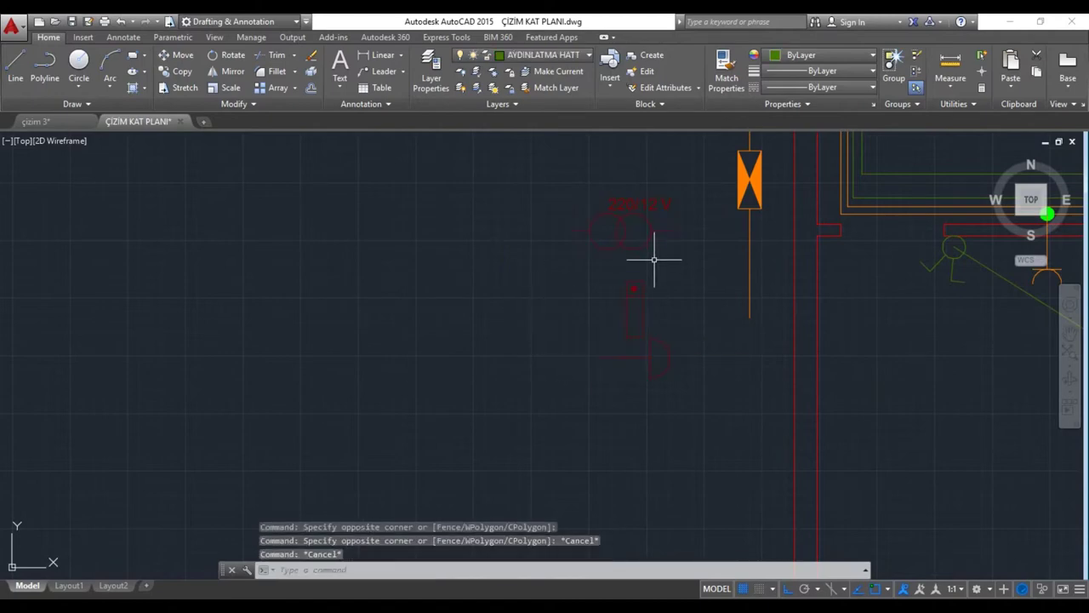
Step: Make ZIL HATTI the current layer and select the copied bell button
{"action": "left_click", "coordinate": [544, 55]}
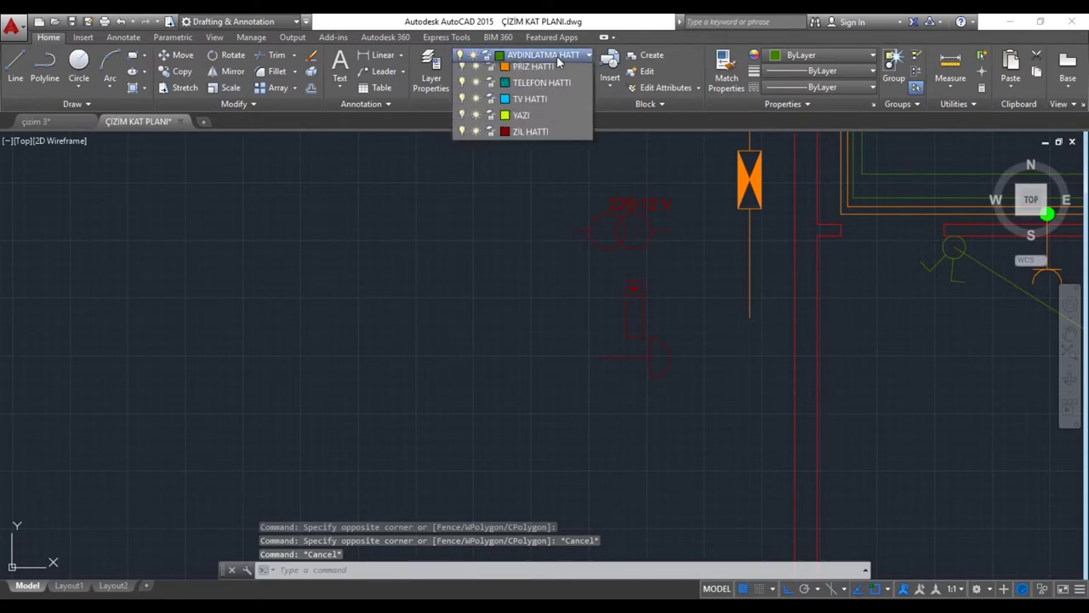
{"action": "left_click", "coordinate": [528, 267]}
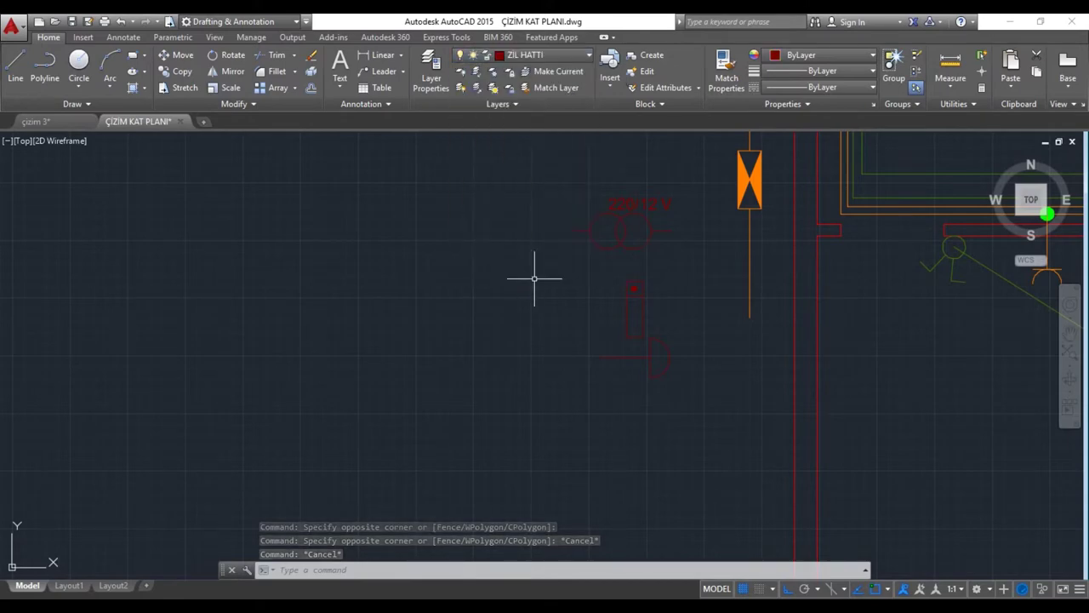
{"action": "middle_click_drag", "start_coordinate": [532, 280], "coordinate": [550, 361]}
{"action": "left_click", "coordinate": [543, 345]}
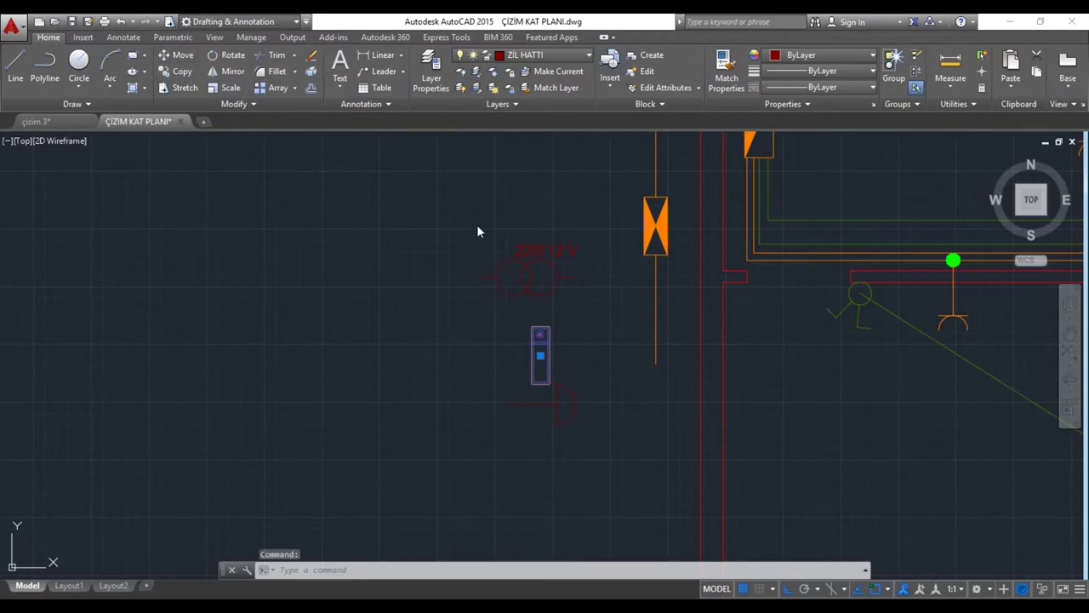
Step: Move the bell button (M) beside the lighting distribution board, with Ortho off
{"action": "type", "text": "m"}
{"action": "key", "text": "Return"}
{"action": "left_click", "coordinate": [536, 362]}
{"action": "middle_click_drag", "start_coordinate": [584, 206], "coordinate": [462, 474]}
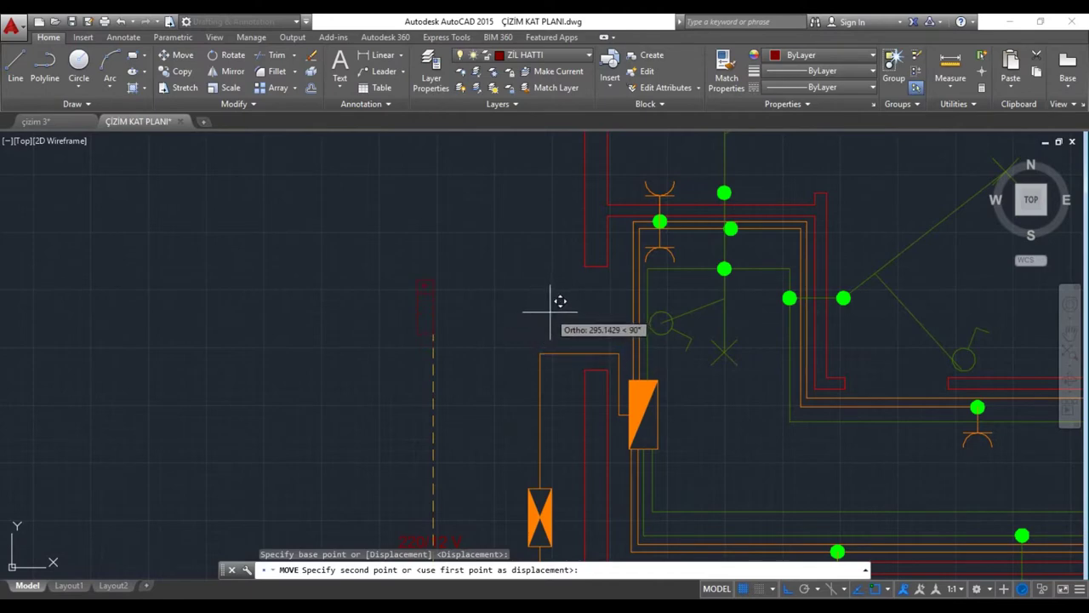
{"action": "key", "text": "F8"}
{"action": "key", "text": "F8"}
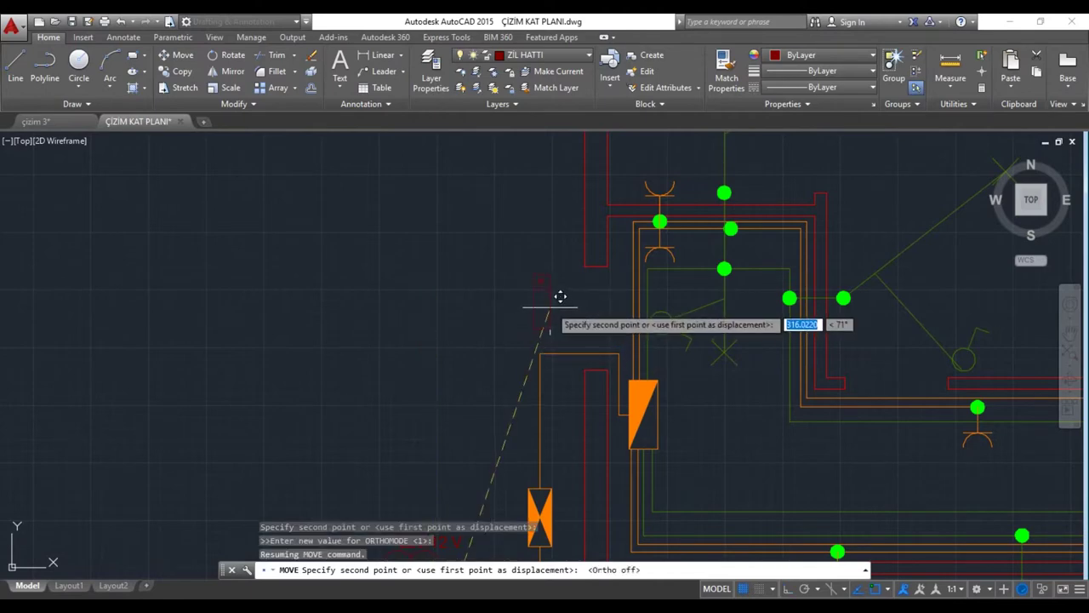
{"action": "middle_click_drag", "start_coordinate": [571, 382], "coordinate": [557, 313]}
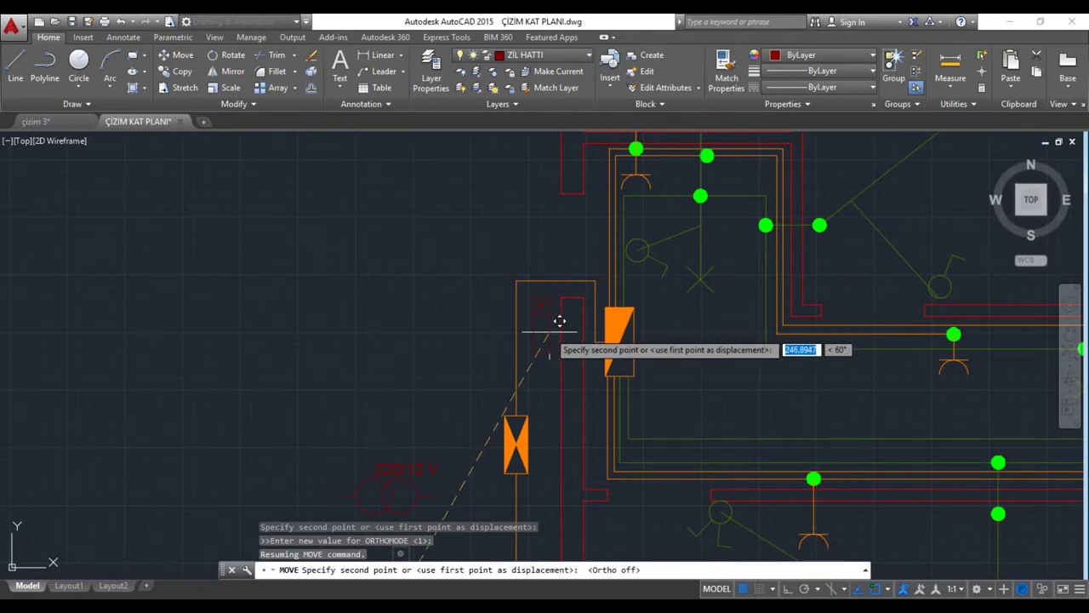
{"action": "left_click", "coordinate": [549, 331]}
{"action": "middle_click_drag", "start_coordinate": [532, 386], "coordinate": [579, 287]}
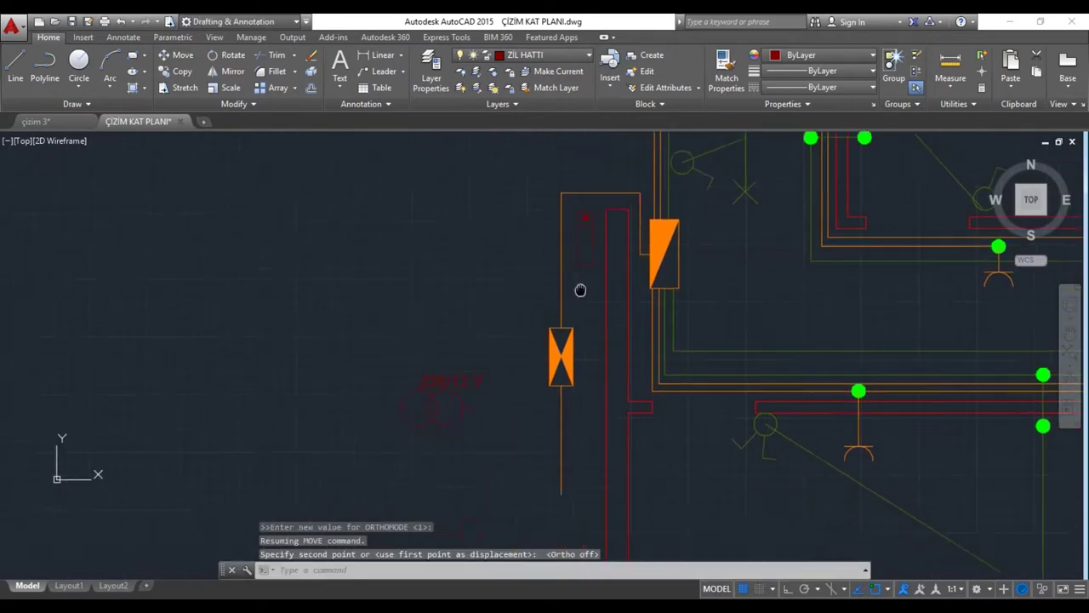
{"action": "middle_click_drag", "start_coordinate": [490, 396], "coordinate": [536, 341]}
Step: Move the 220/12 V bell transformer next to the bell button by the distribution board
{"action": "left_click", "coordinate": [509, 367]}
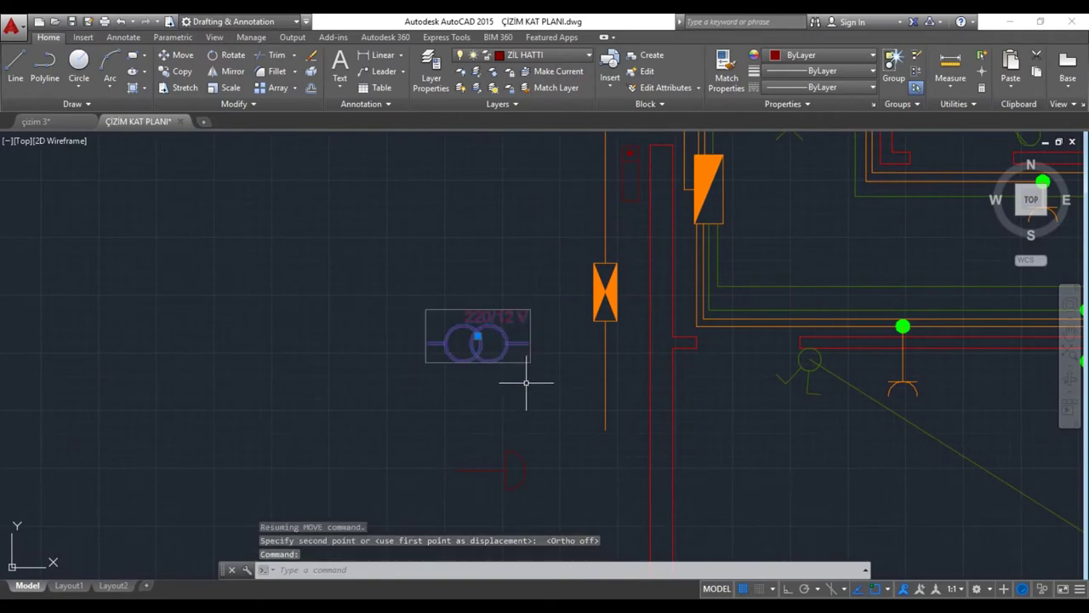
{"action": "left_click", "coordinate": [175, 58]}
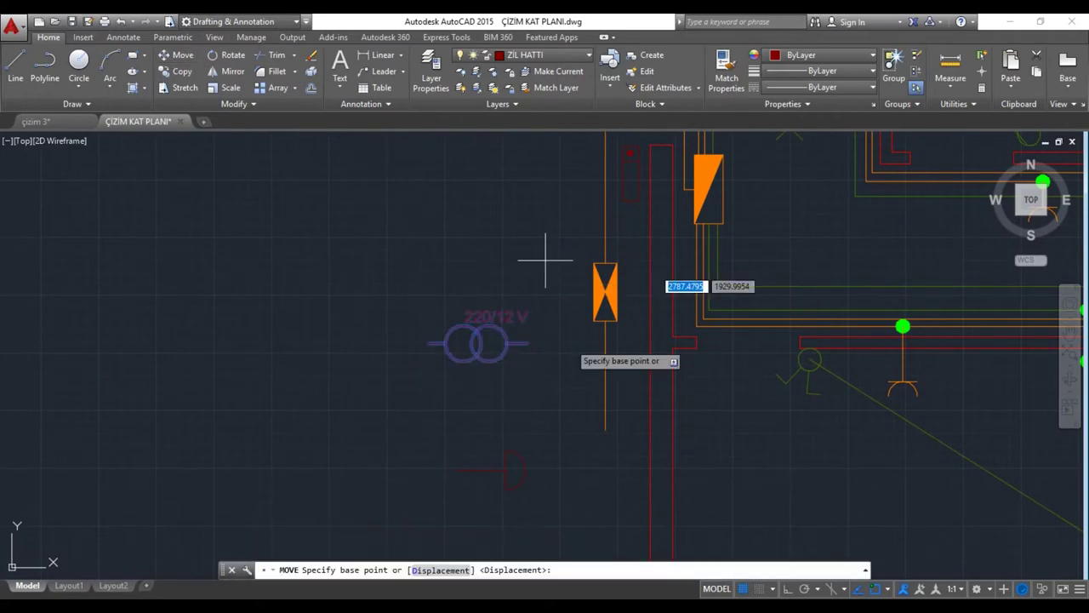
{"action": "left_click", "coordinate": [516, 344]}
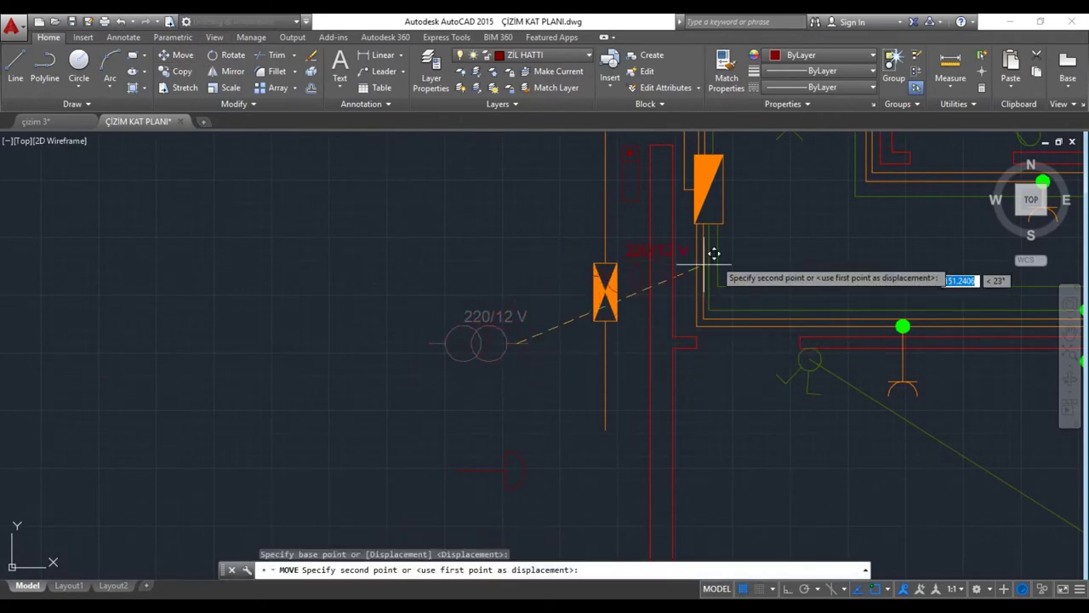
{"action": "mouse_move", "coordinate": [766, 243]}
{"action": "middle_mouse_down"}
{"action": "mouse_move", "coordinate": [619, 365]}
{"action": "mouse_move", "coordinate": [630, 340]}
{"action": "middle_mouse_up"}
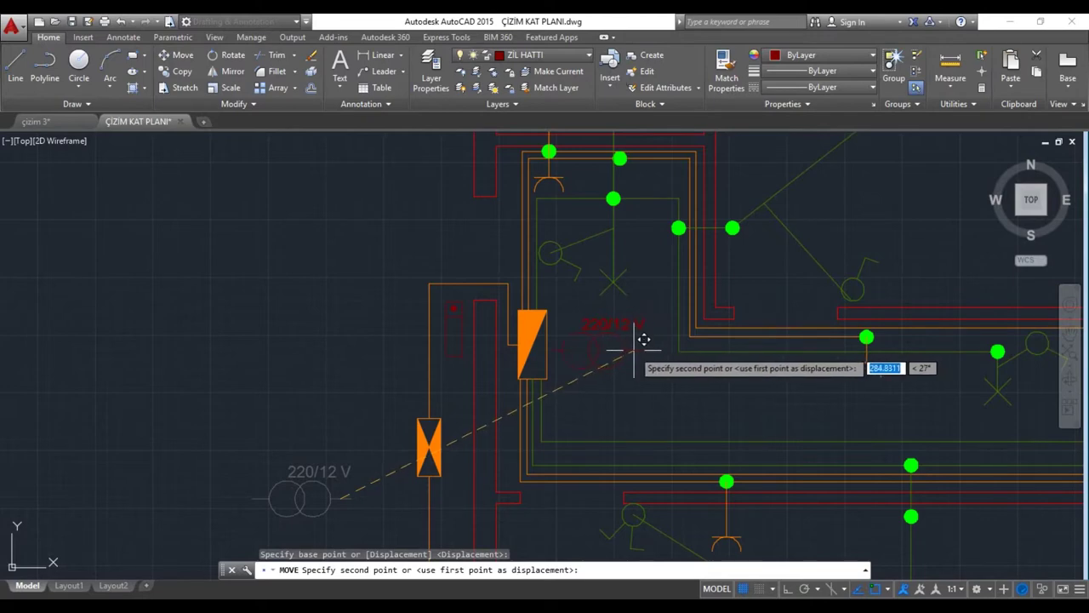
{"action": "left_click", "coordinate": [634, 349]}
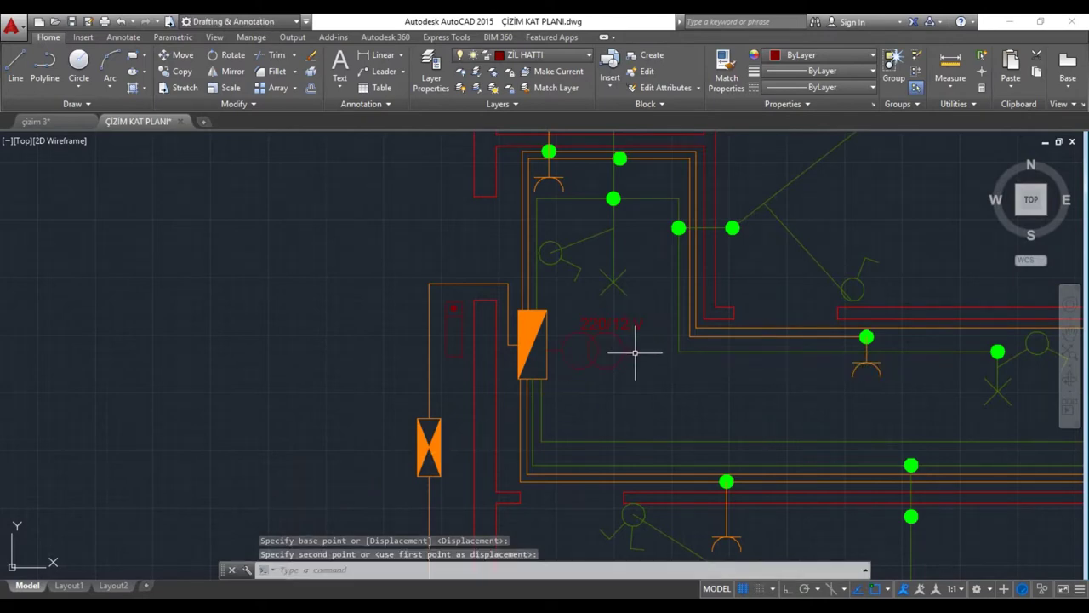
{"action": "scroll", "coordinate": [417, 405], "scroll_direction": "down", "scroll_amount": 3}
{"action": "scroll", "coordinate": [426, 365], "scroll_direction": "down", "scroll_amount": 3}
{"action": "scroll", "coordinate": [429, 392], "scroll_direction": "down", "scroll_amount": 1}
{"action": "left_click", "coordinate": [409, 409]}
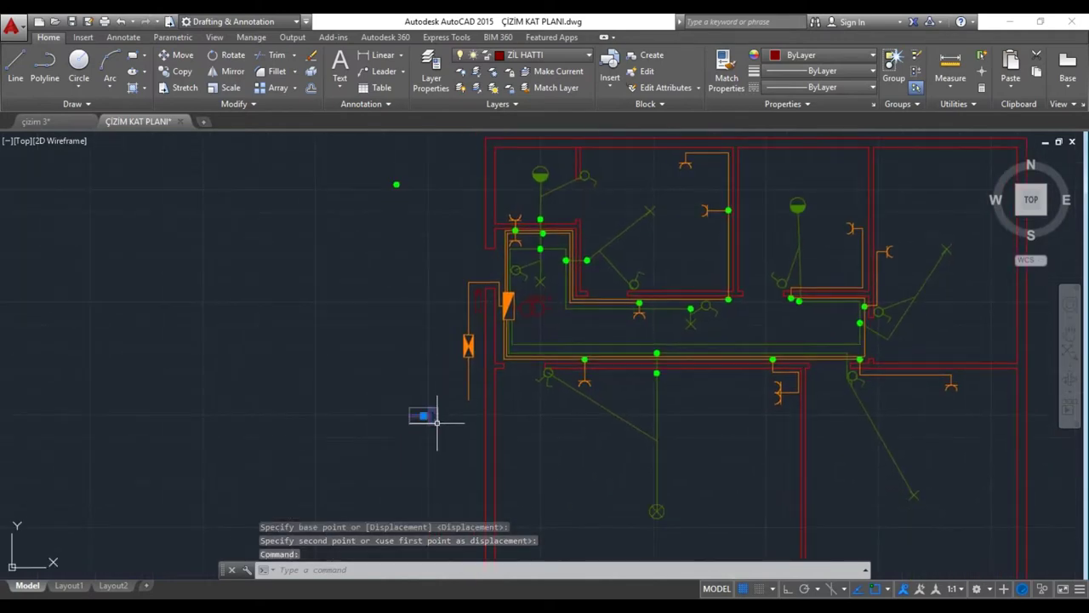
Step: Try moving the door bell symbol, then cancel the move
{"action": "key", "text": "space"}
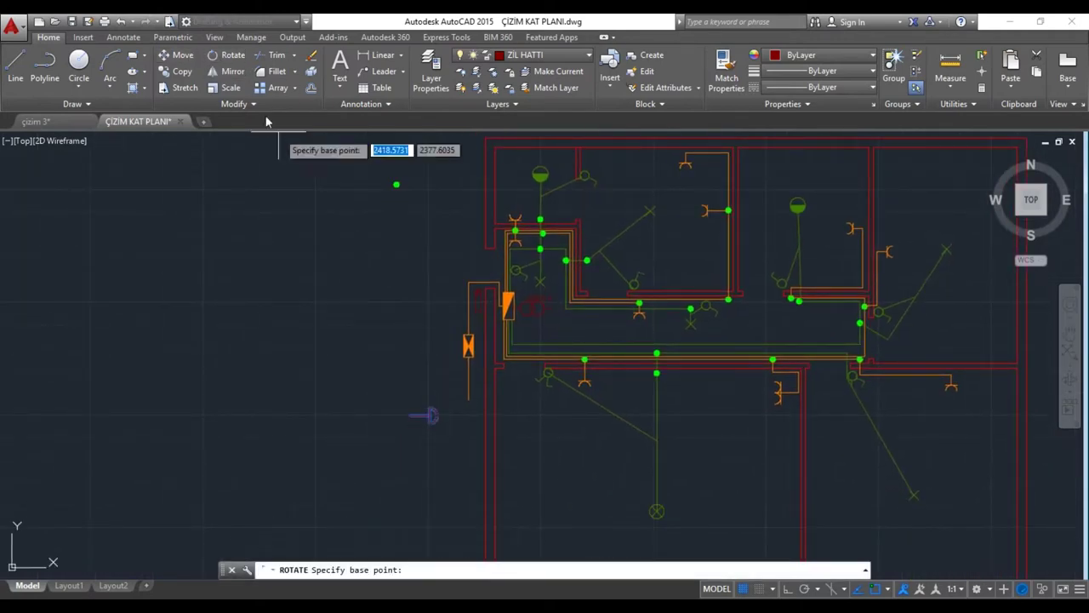
{"action": "left_click", "coordinate": [182, 54]}
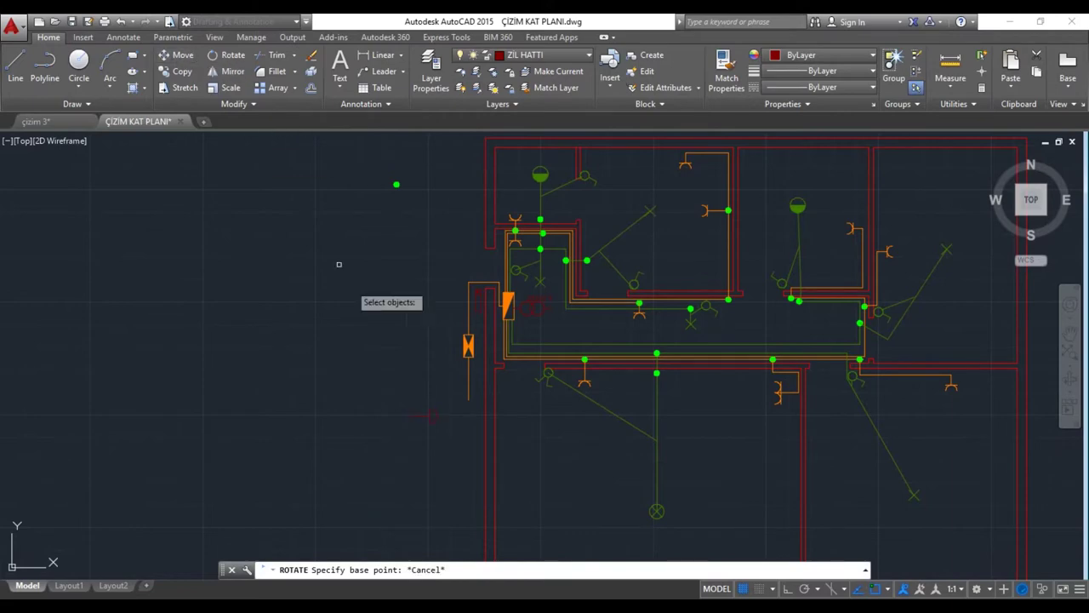
{"action": "left_click", "coordinate": [409, 415]}
{"action": "key", "text": "space"}
{"action": "left_click", "coordinate": [417, 417]}
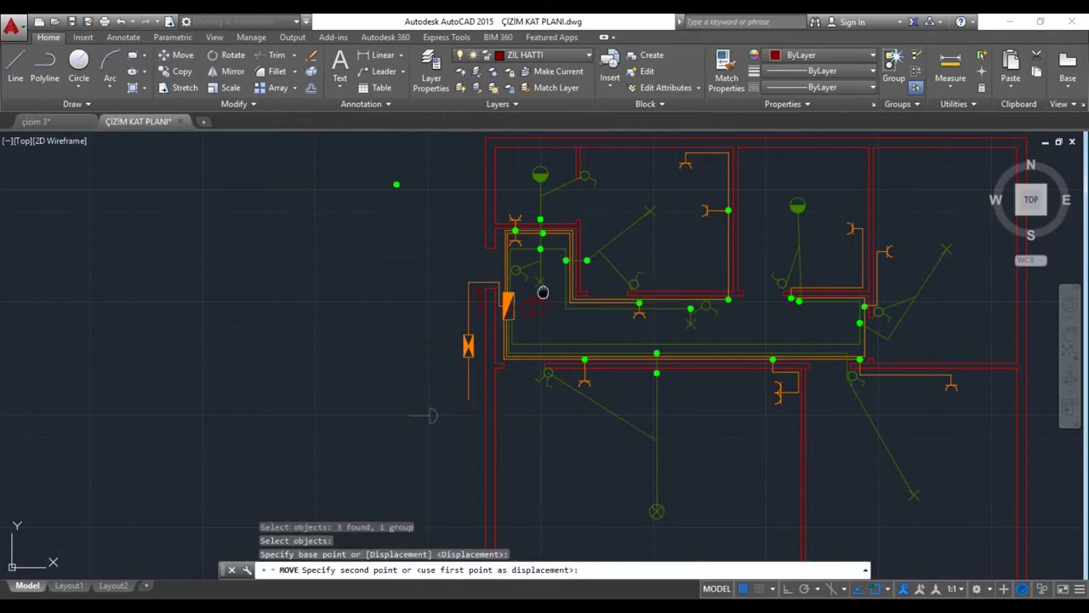
{"action": "middle_click_drag", "start_coordinate": [543, 292], "coordinate": [508, 343]}
{"action": "scroll", "coordinate": [519, 357], "scroll_direction": "up", "scroll_amount": 8}
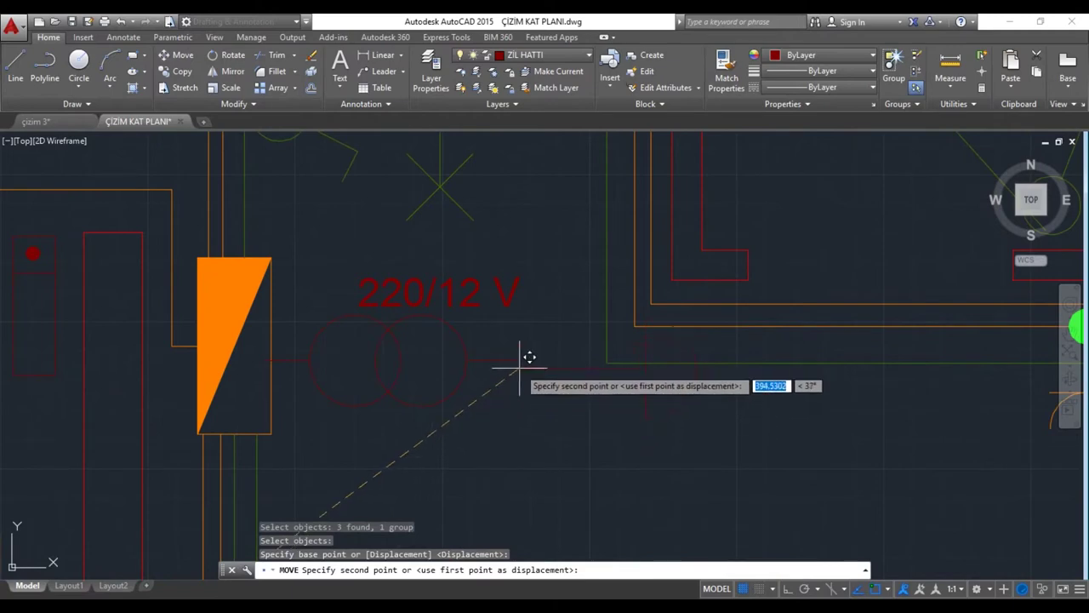
{"action": "key", "text": "Escape"}
Step: Rotate the door bell symbol upright about its stem end
{"action": "left_click", "coordinate": [576, 363]}
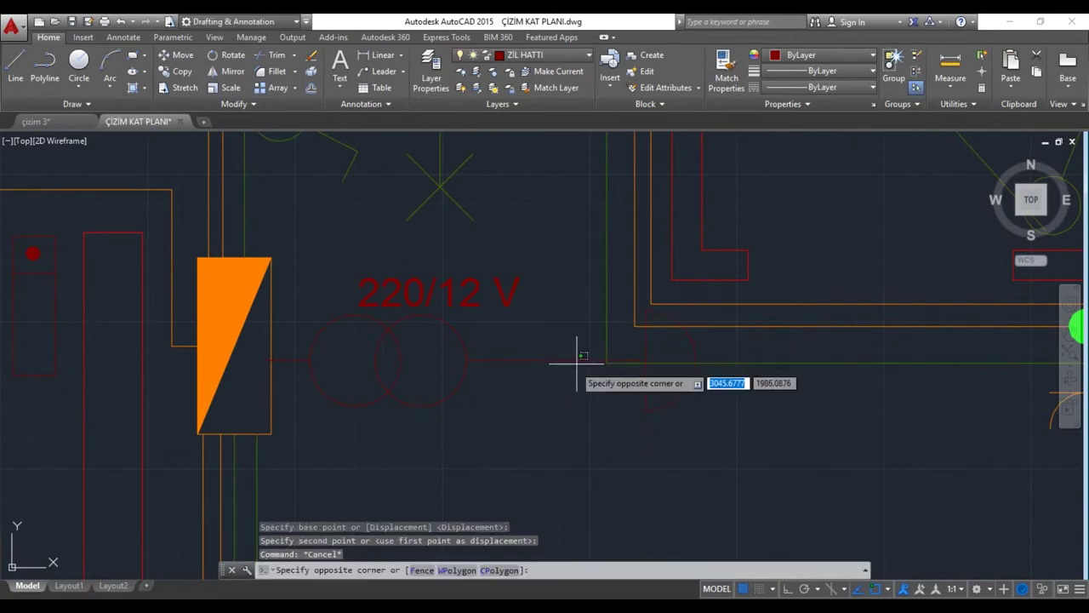
{"action": "left_click", "coordinate": [554, 361]}
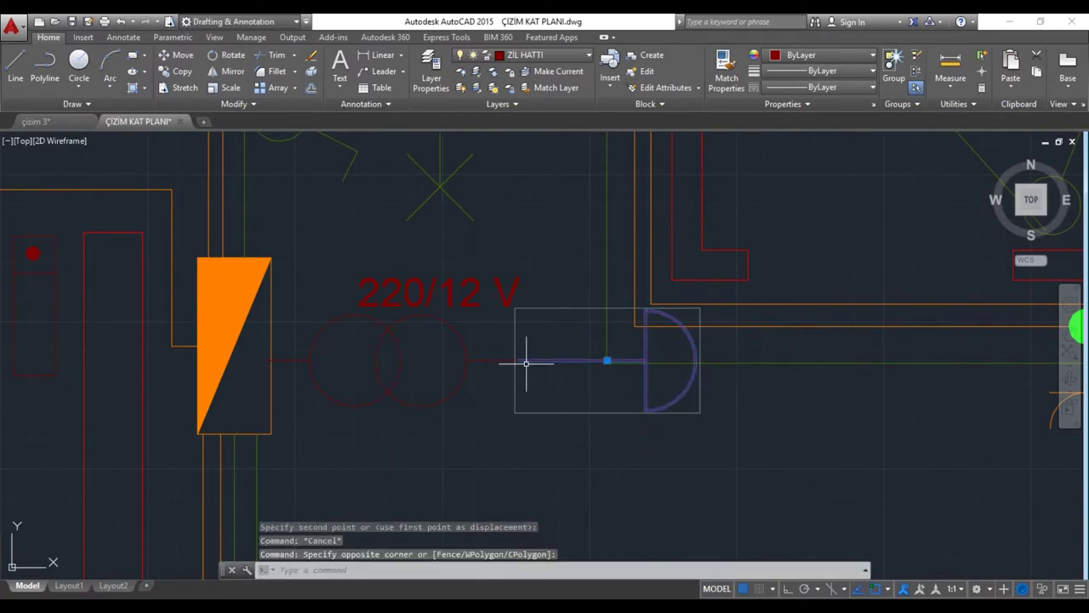
{"action": "left_click", "coordinate": [218, 56]}
{"action": "left_click", "coordinate": [518, 360]}
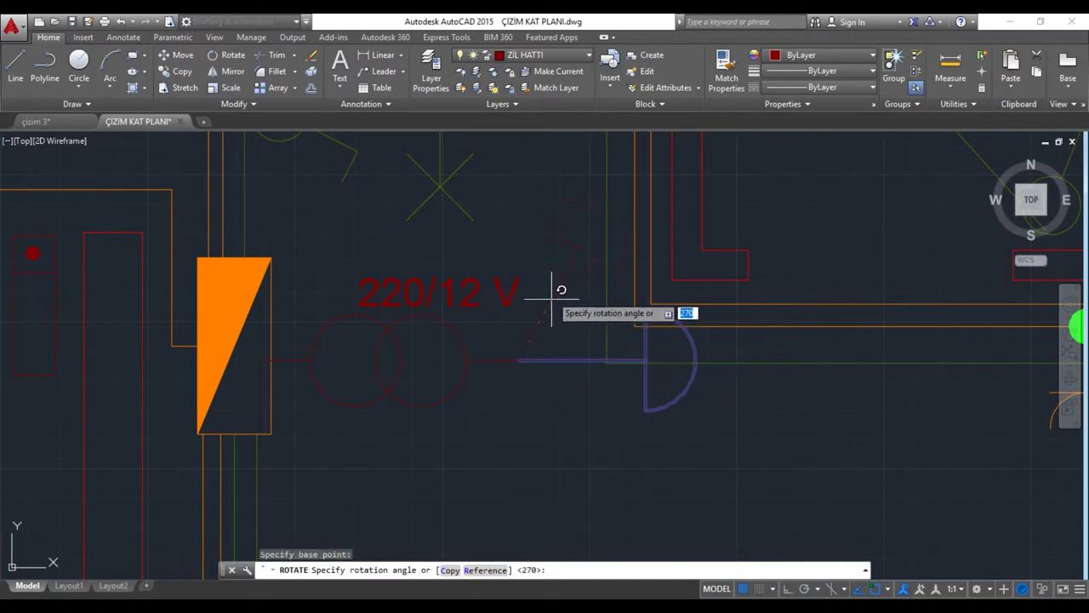
{"action": "left_click", "coordinate": [519, 230]}
{"action": "scroll", "coordinate": [530, 319], "scroll_direction": "down", "scroll_amount": 4}
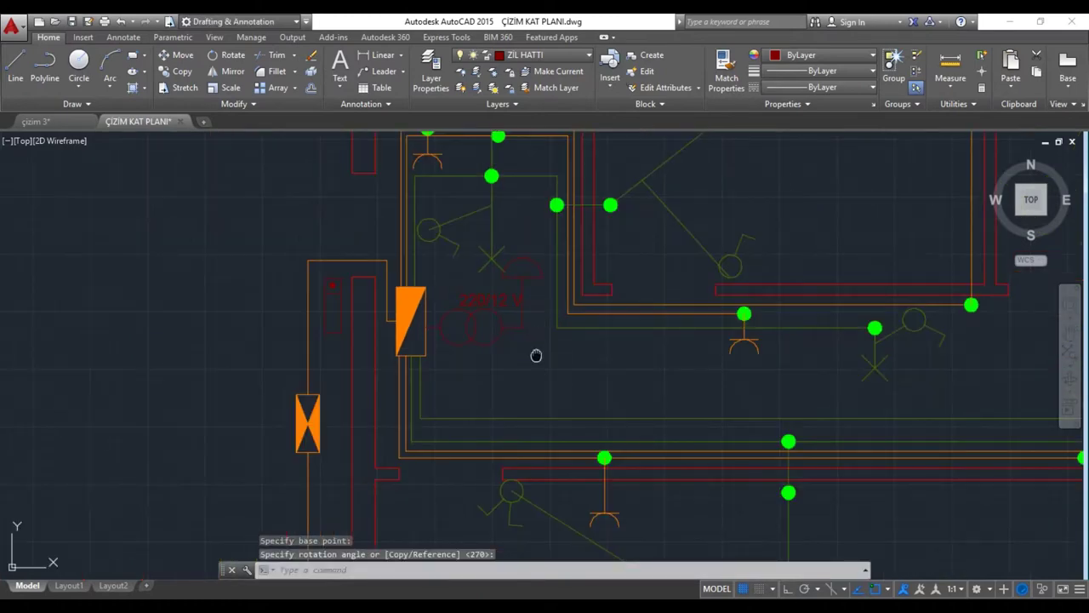
{"action": "middle_click_drag", "start_coordinate": [536, 356], "coordinate": [521, 375]}
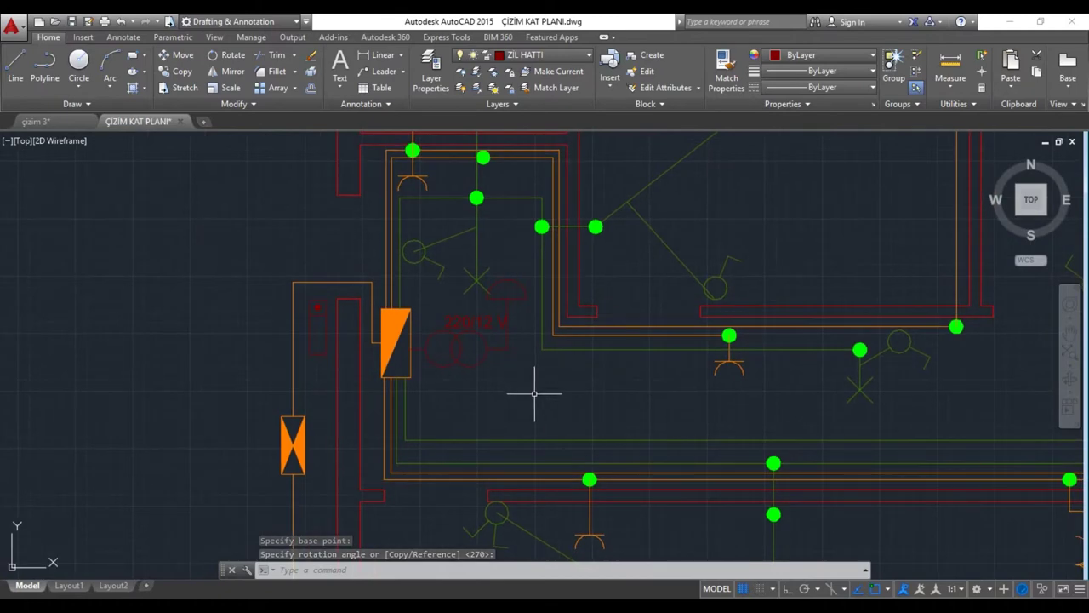
Step: Reposition the upright door bell just right of the 220/12 V transformer label
{"action": "left_click", "coordinate": [508, 343]}
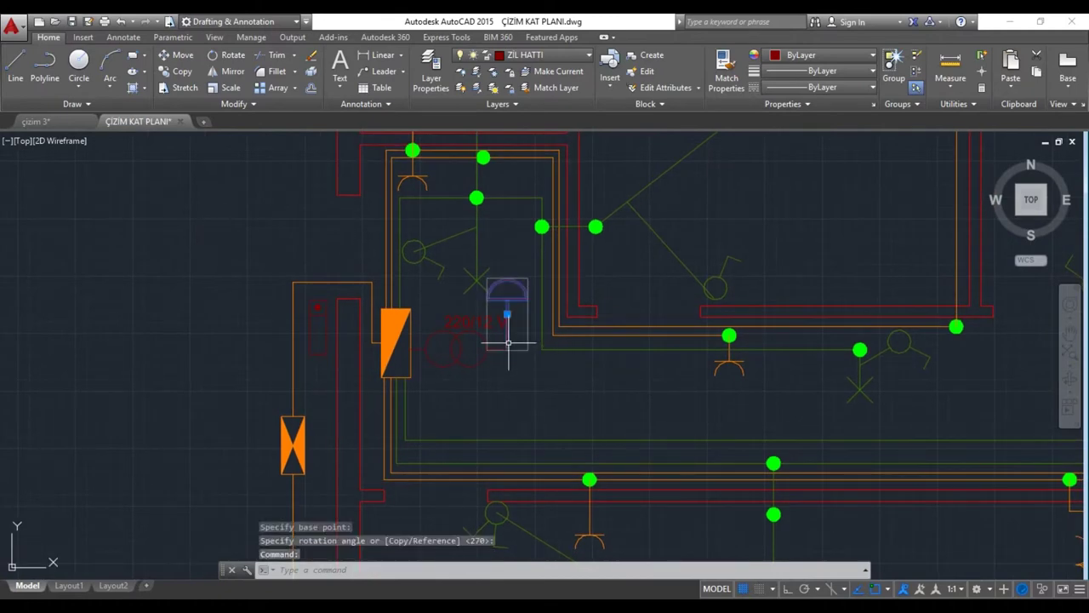
{"action": "left_click", "coordinate": [507, 313]}
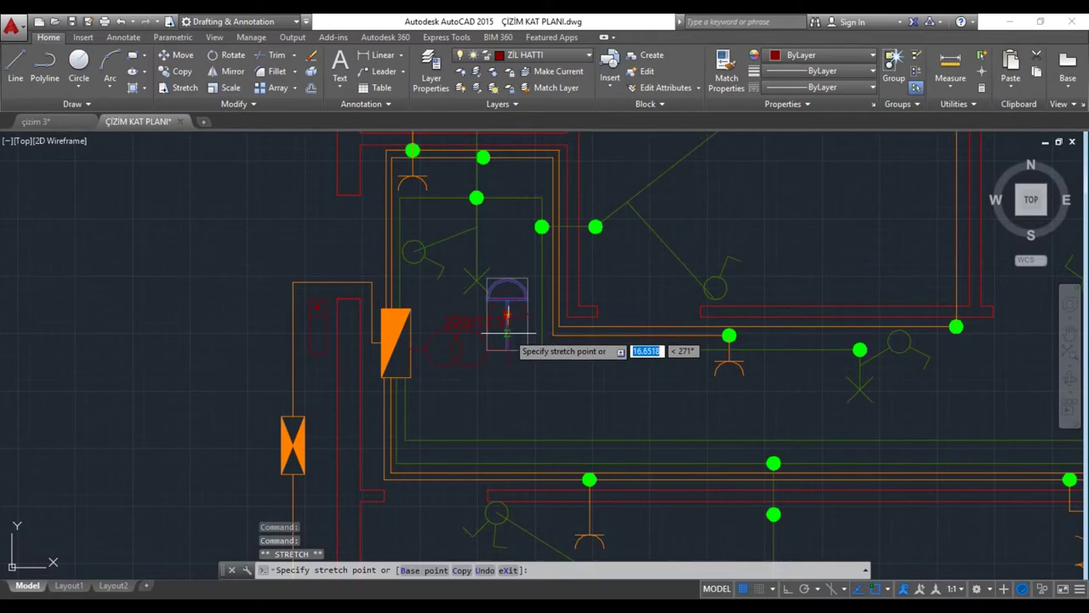
{"action": "scroll", "coordinate": [513, 365], "scroll_direction": "up", "scroll_amount": 2}
{"action": "scroll", "coordinate": [510, 358], "scroll_direction": "up", "scroll_amount": 2}
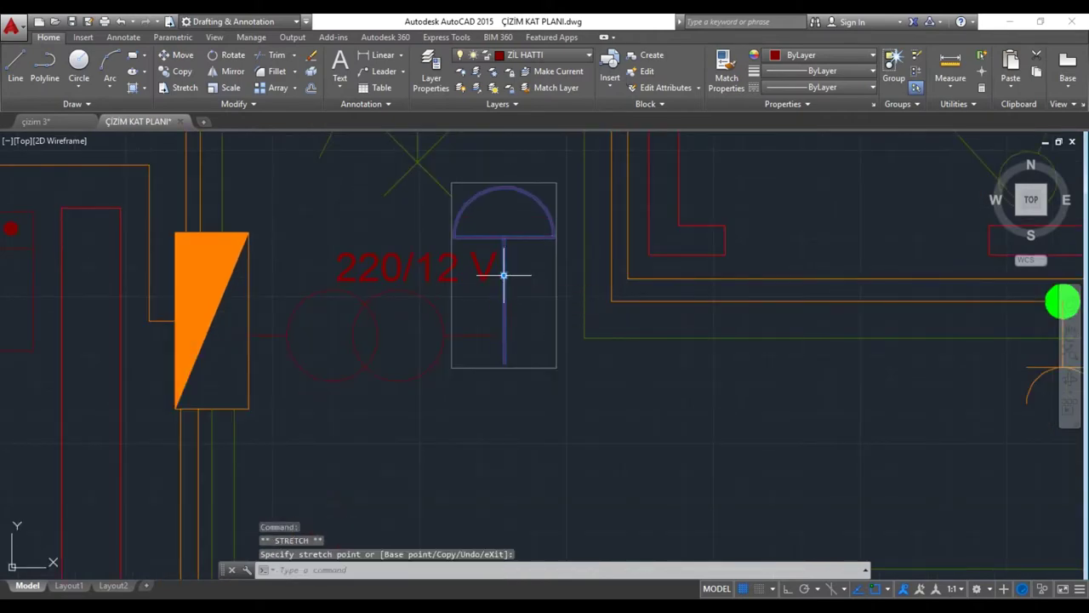
{"action": "left_click", "coordinate": [506, 334]}
{"action": "left_click", "coordinate": [505, 332]}
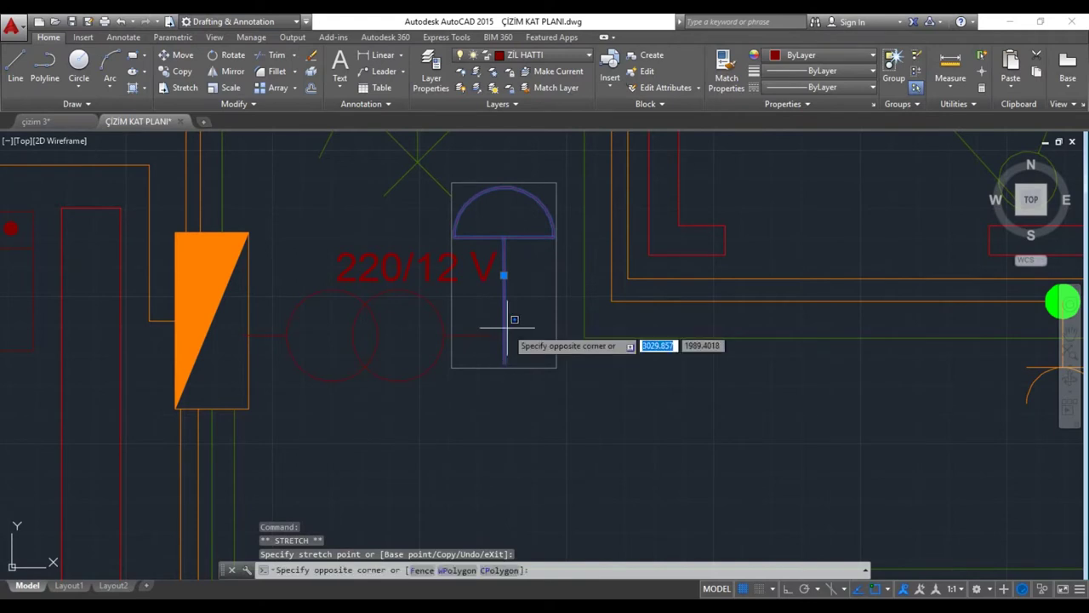
{"action": "left_click", "coordinate": [504, 275]}
{"action": "left_click", "coordinate": [504, 275]}
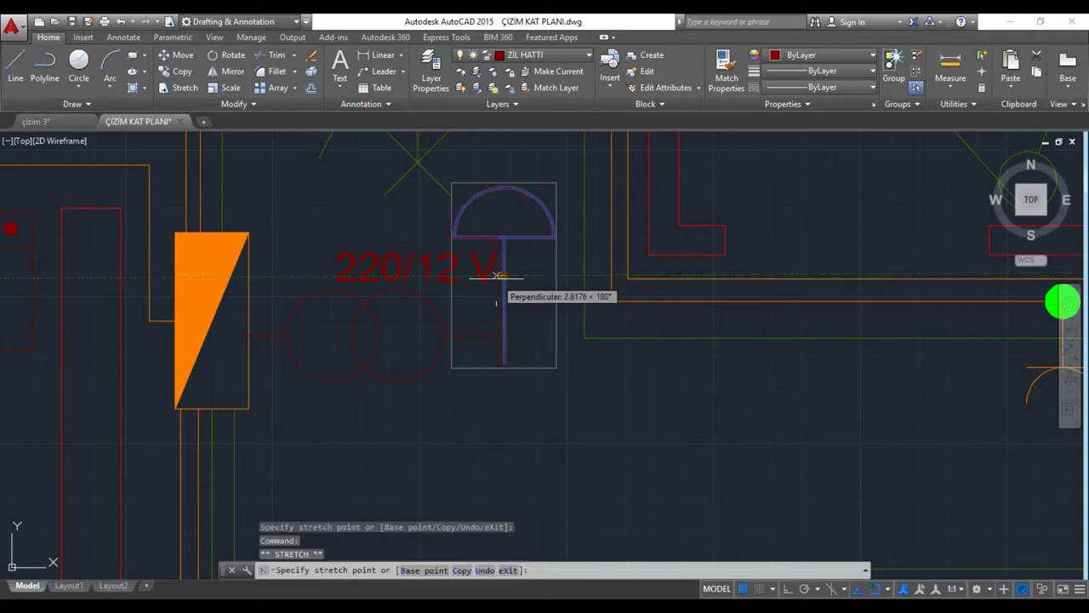
{"action": "key", "text": "Escape"}
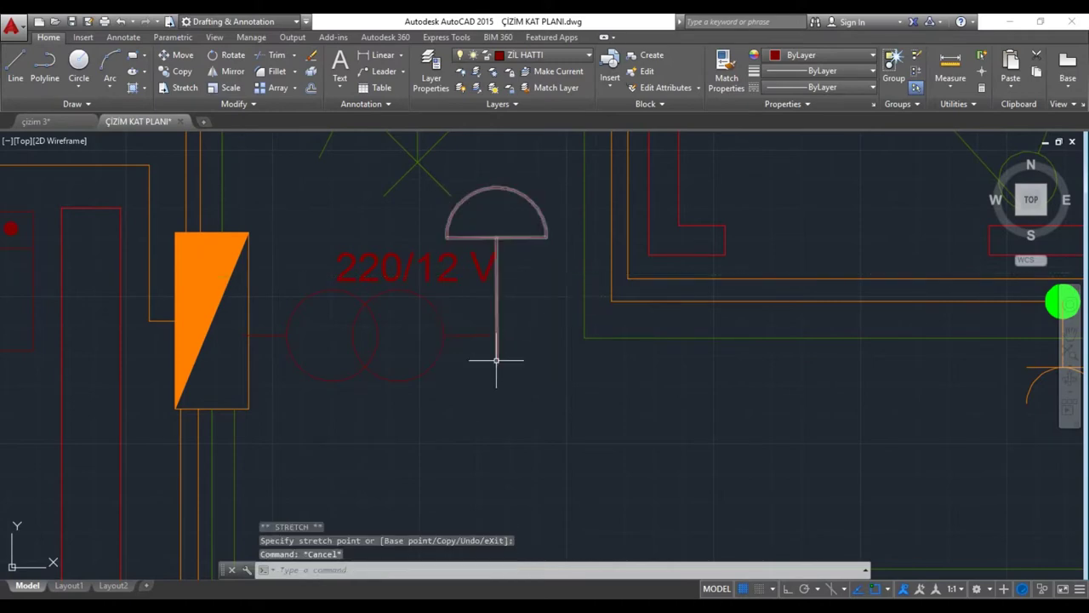
Step: Zoom out and restart LINE to begin the bell wiring
{"action": "scroll", "coordinate": [524, 386], "scroll_direction": "down", "scroll_amount": 4}
{"action": "scroll", "coordinate": [521, 383], "scroll_direction": "down", "scroll_amount": 2}
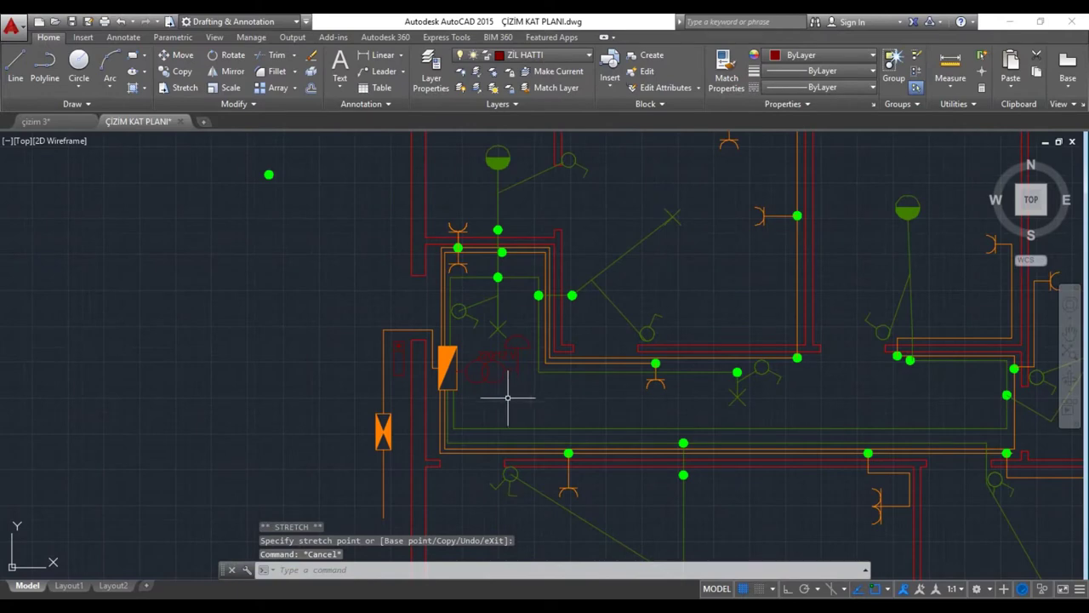
{"action": "scroll", "coordinate": [517, 381], "scroll_direction": "up", "scroll_amount": 4}
{"action": "scroll", "coordinate": [519, 377], "scroll_direction": "down", "scroll_amount": 2}
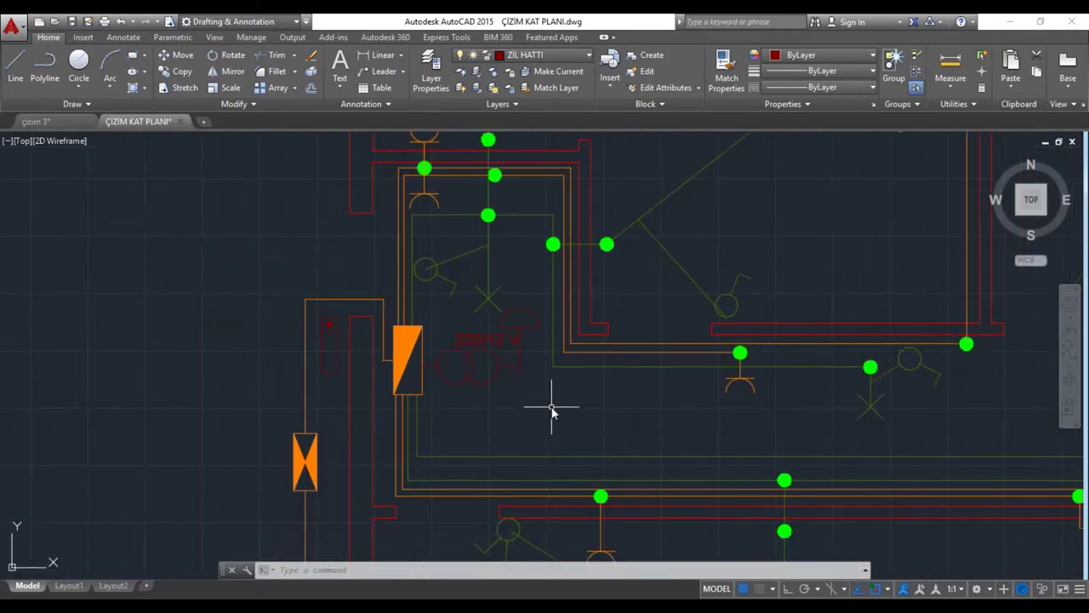
{"action": "type", "text": "L"}
{"action": "key", "text": "Return"}
{"action": "scroll", "coordinate": [521, 374], "scroll_direction": "up", "scroll_amount": 2}
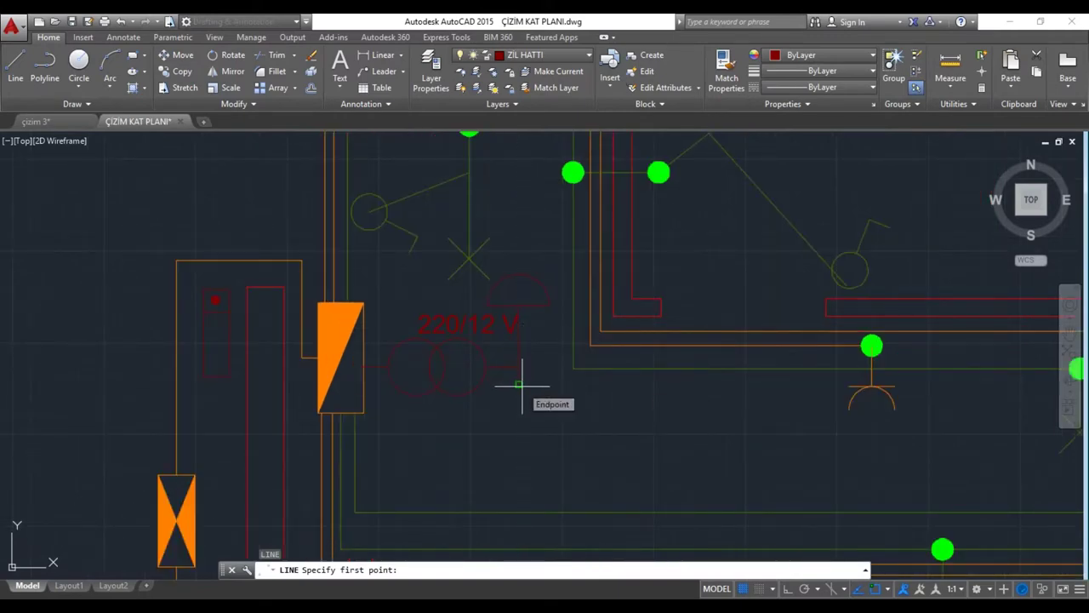
Step: Draw the bell wire from the stem end down, left past the transformer, and up to the bell button
{"action": "left_click", "coordinate": [519, 384]}
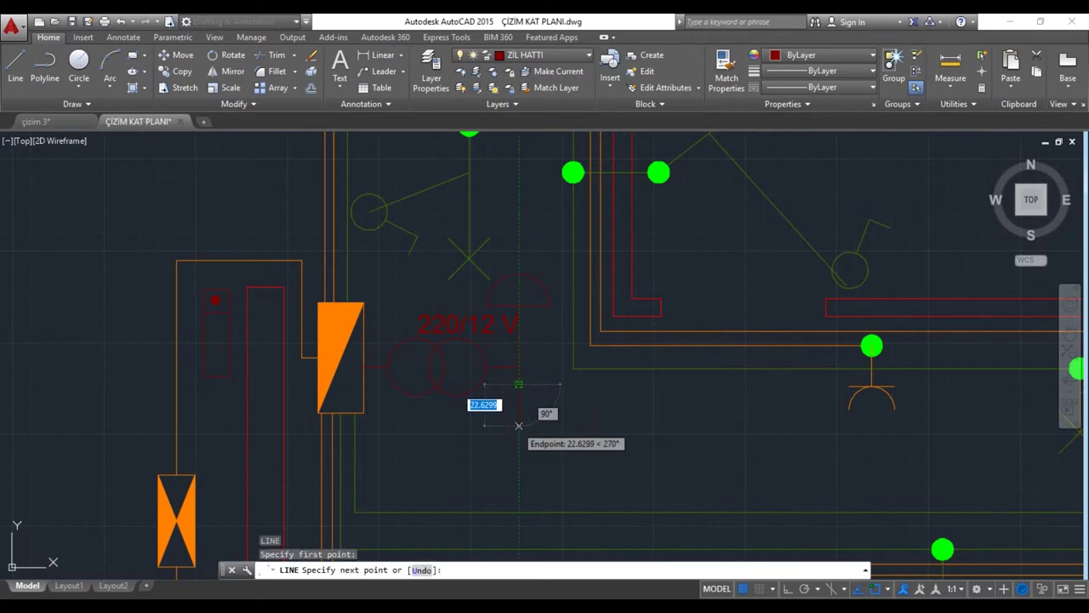
{"action": "left_click", "coordinate": [519, 425]}
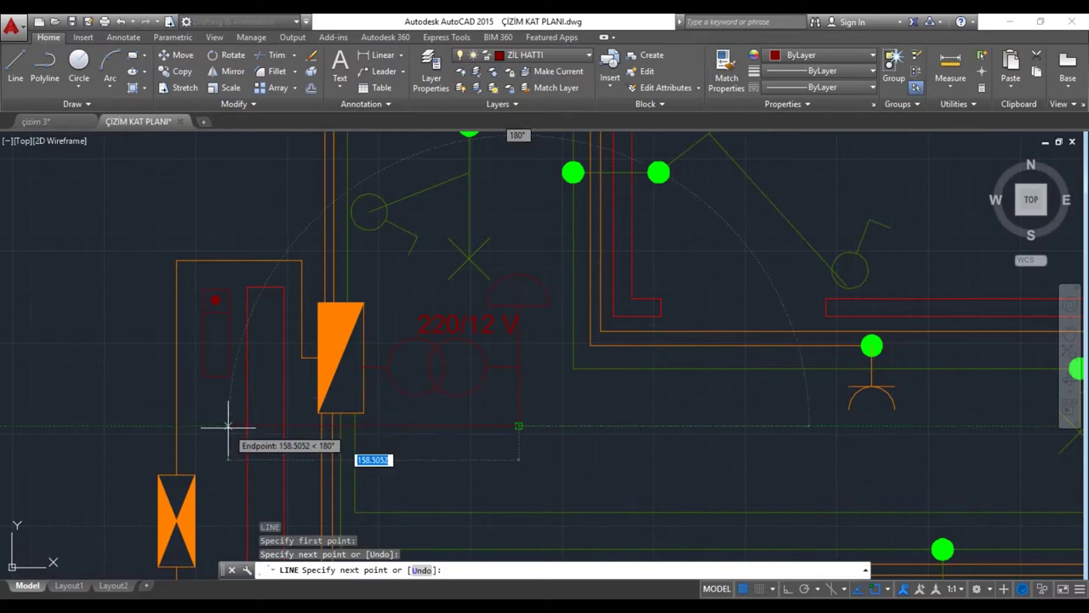
{"action": "left_click", "coordinate": [195, 424]}
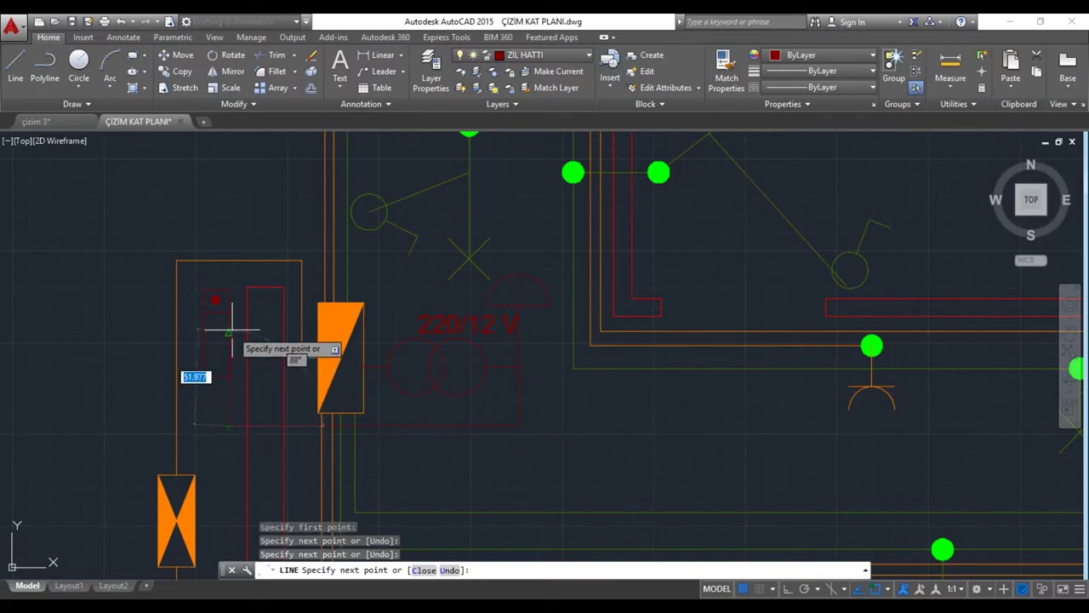
{"action": "left_click", "coordinate": [228, 375]}
{"action": "key", "text": "Return"}
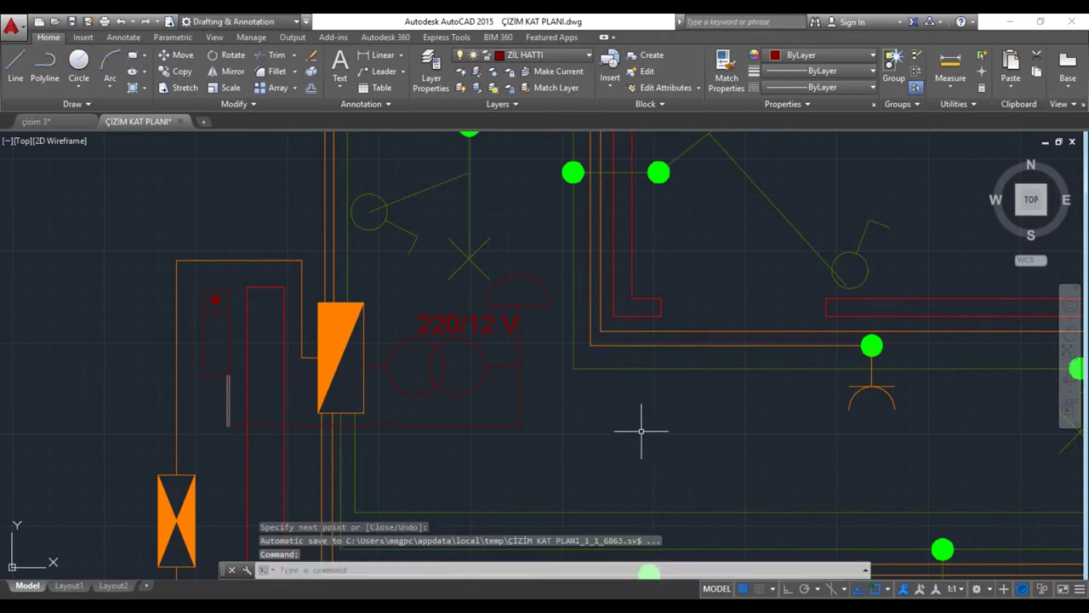
{"action": "scroll", "coordinate": [634, 426], "scroll_direction": "down", "scroll_amount": 2}
{"action": "scroll", "coordinate": [622, 432], "scroll_direction": "down", "scroll_amount": 2}
Step: Copy the KTV/TV panel symbol from the legend beside the orange riser panel
{"action": "middle_click_drag", "start_coordinate": [622, 431], "coordinate": [486, 384]}
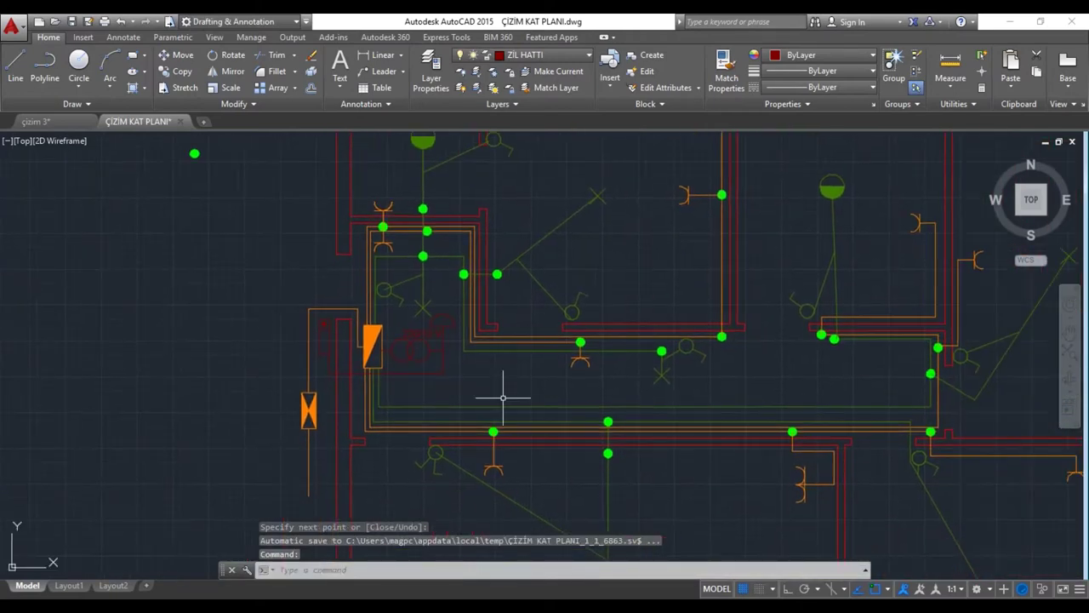
{"action": "scroll", "coordinate": [495, 394], "scroll_direction": "down", "scroll_amount": 2}
{"action": "mouse_move", "coordinate": [498, 389]}
{"action": "middle_mouse_down"}
{"action": "mouse_move", "coordinate": [511, 370]}
{"action": "mouse_move", "coordinate": [586, 372]}
{"action": "middle_mouse_up"}
{"action": "scroll", "coordinate": [510, 369], "scroll_direction": "down", "scroll_amount": 4}
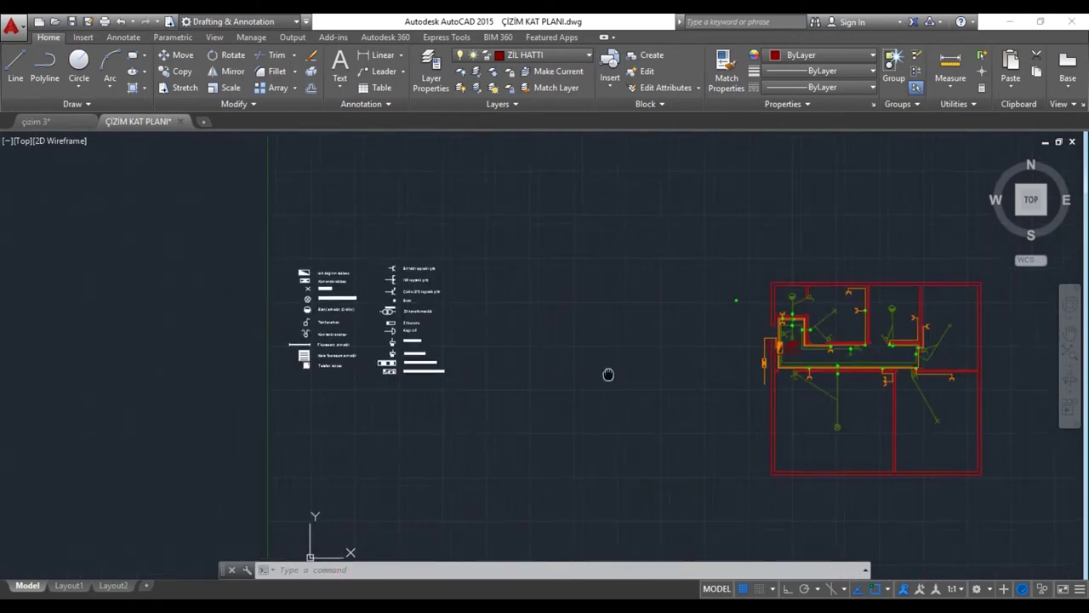
{"action": "scroll", "coordinate": [419, 368], "scroll_direction": "up", "scroll_amount": 6}
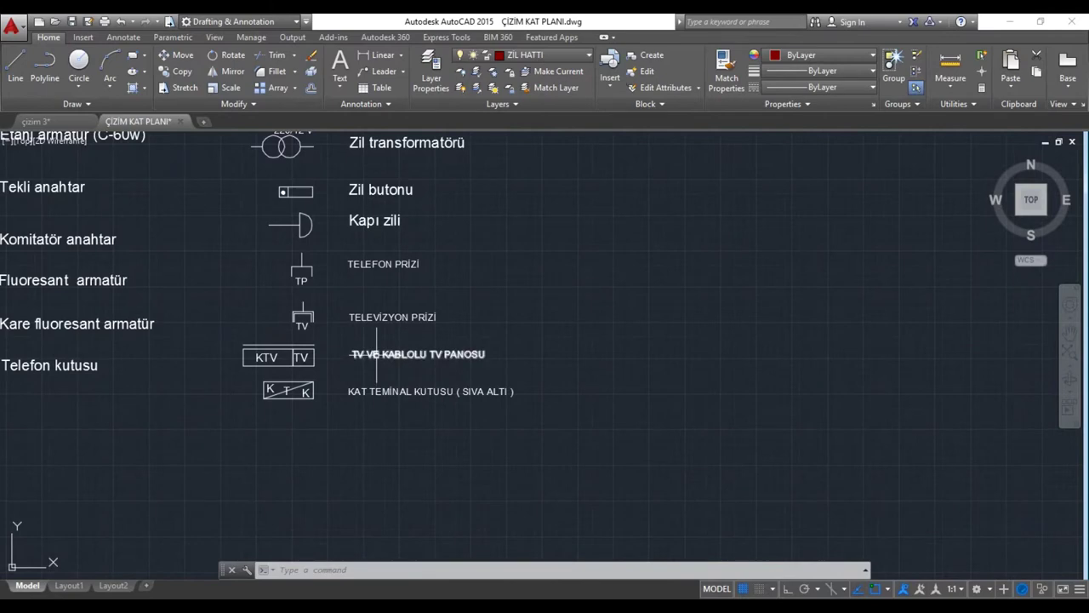
{"action": "left_click", "coordinate": [299, 346]}
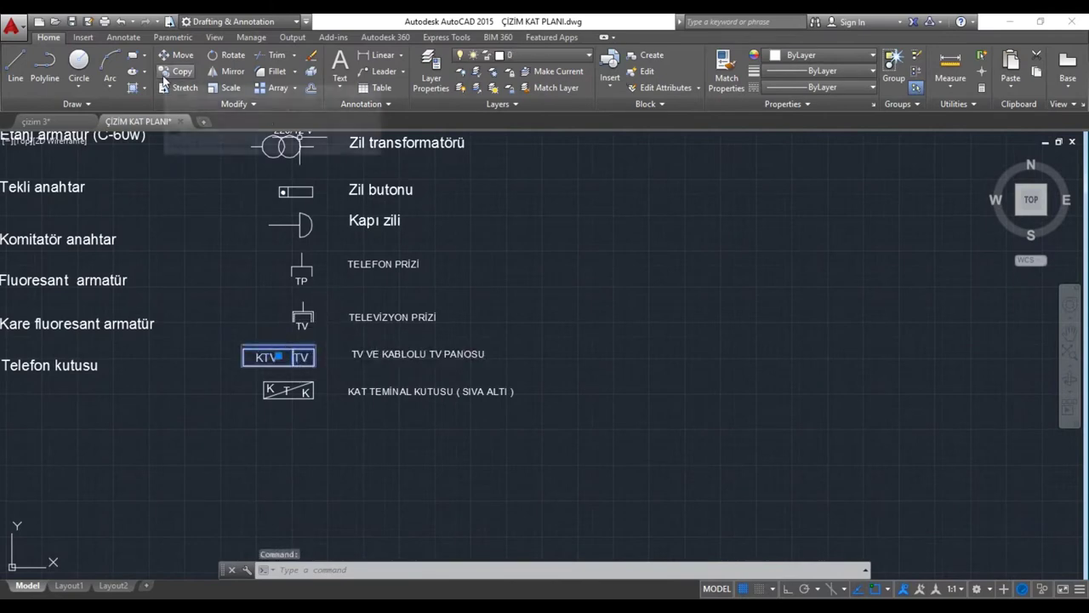
{"action": "type", "text": "co"}
{"action": "key", "text": "Return"}
{"action": "left_click", "coordinate": [281, 361]}
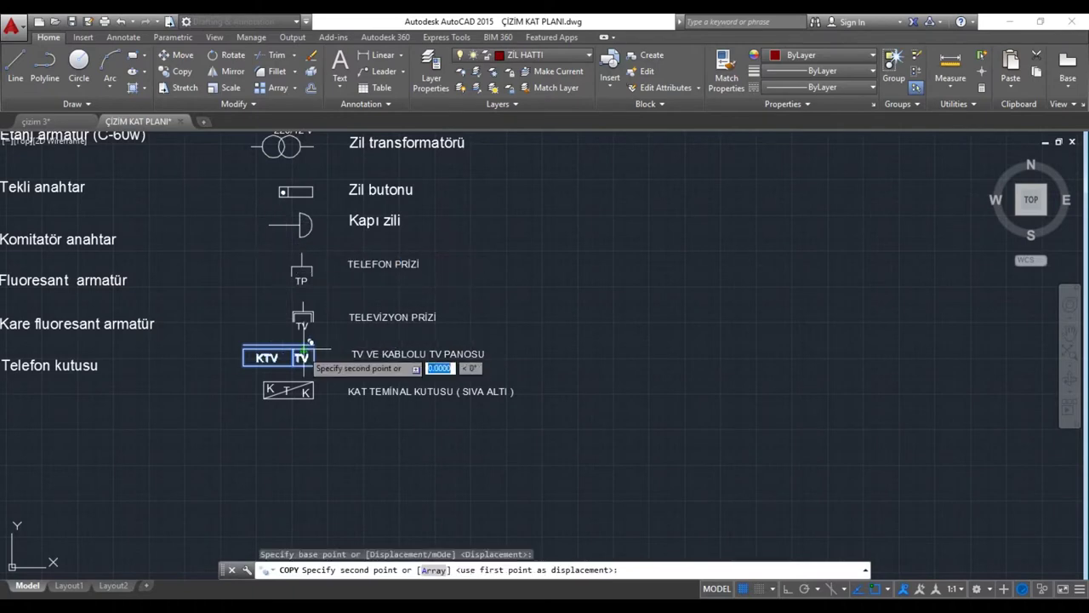
{"action": "scroll", "coordinate": [446, 306], "scroll_direction": "down", "scroll_amount": 4}
{"action": "middle_click_drag", "start_coordinate": [700, 353], "coordinate": [257, 285]}
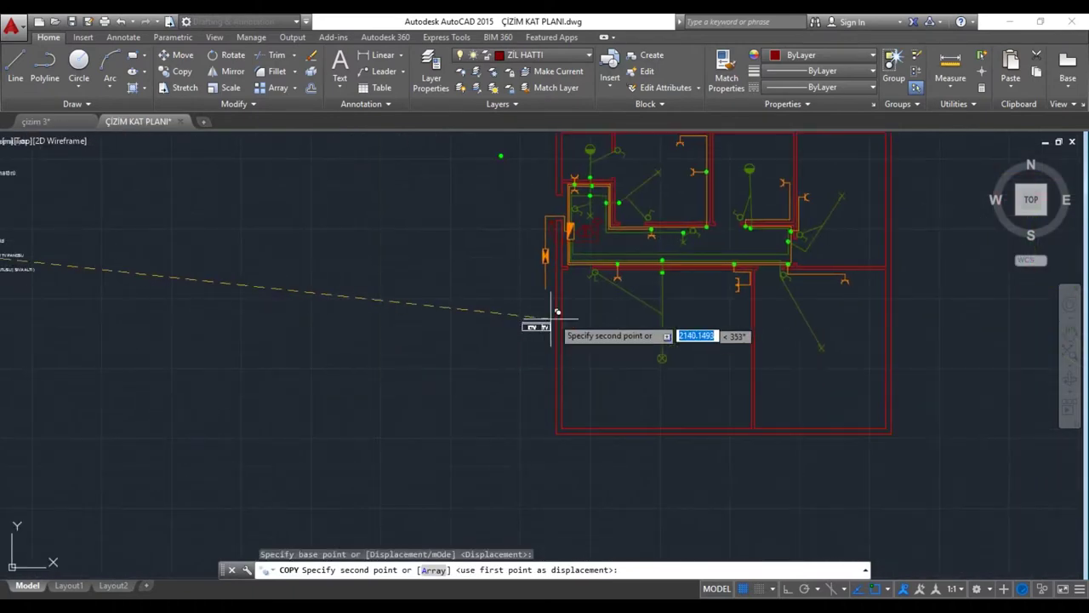
{"action": "scroll", "coordinate": [527, 299], "scroll_direction": "up", "scroll_amount": 2}
{"action": "scroll", "coordinate": [528, 299], "scroll_direction": "up", "scroll_amount": 1}
{"action": "left_click", "coordinate": [550, 286]}
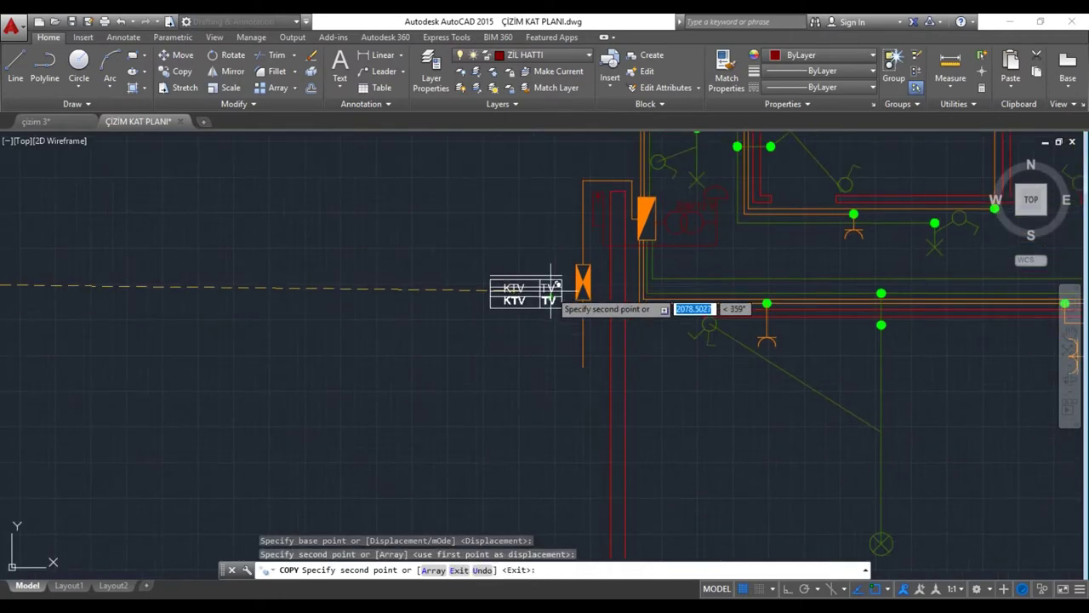
{"action": "key", "text": "Escape"}
Step: Rotate the placed KTV/TV symbol 90° upright with Ortho on
{"action": "left_click", "coordinate": [536, 287]}
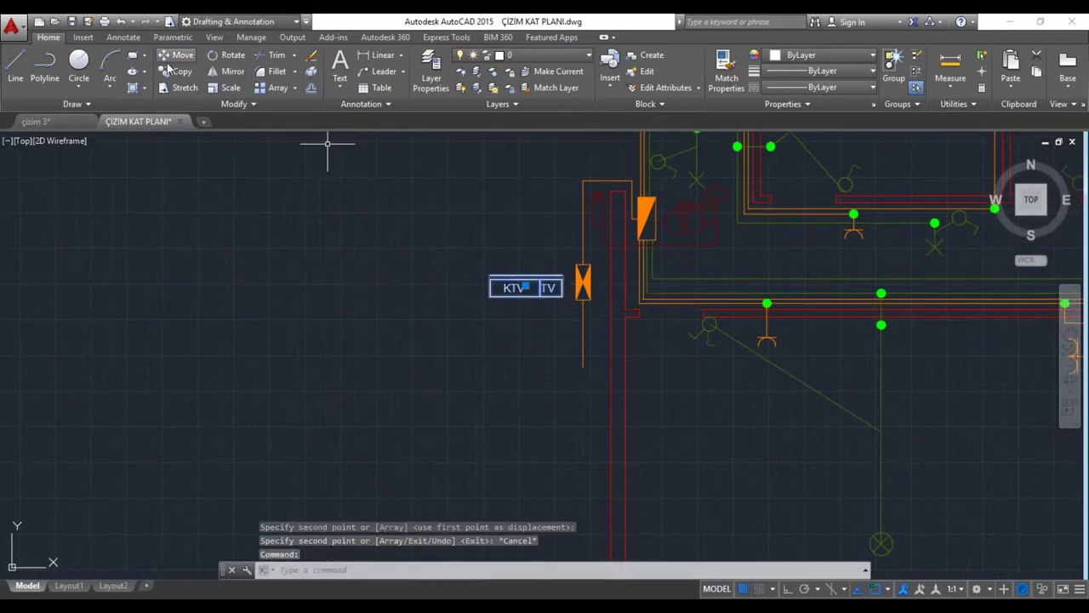
{"action": "left_click", "coordinate": [214, 58]}
{"action": "left_click", "coordinate": [531, 288]}
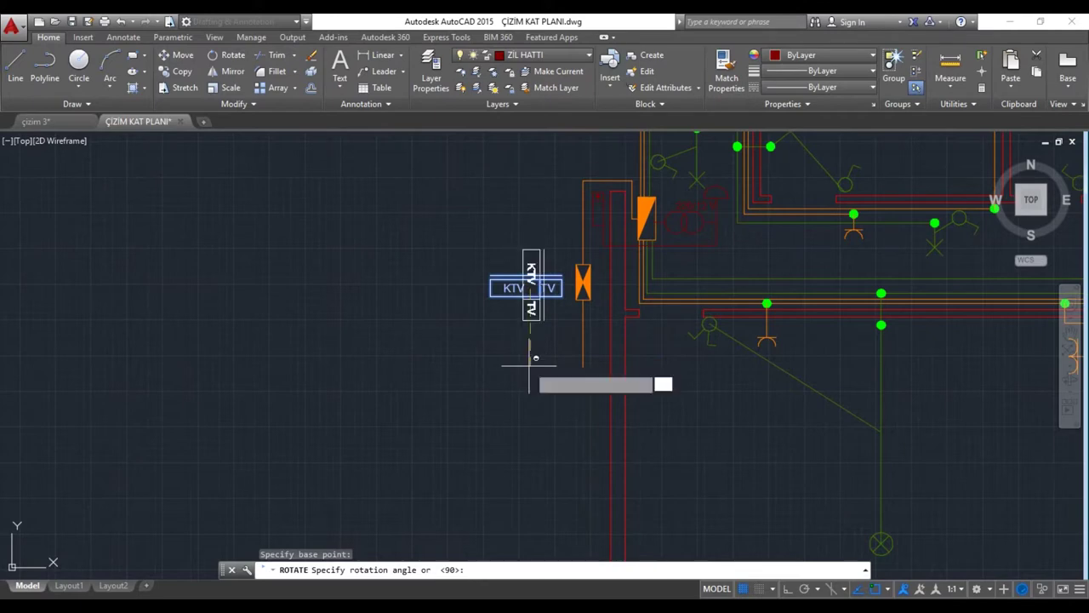
{"action": "key", "text": "F8"}
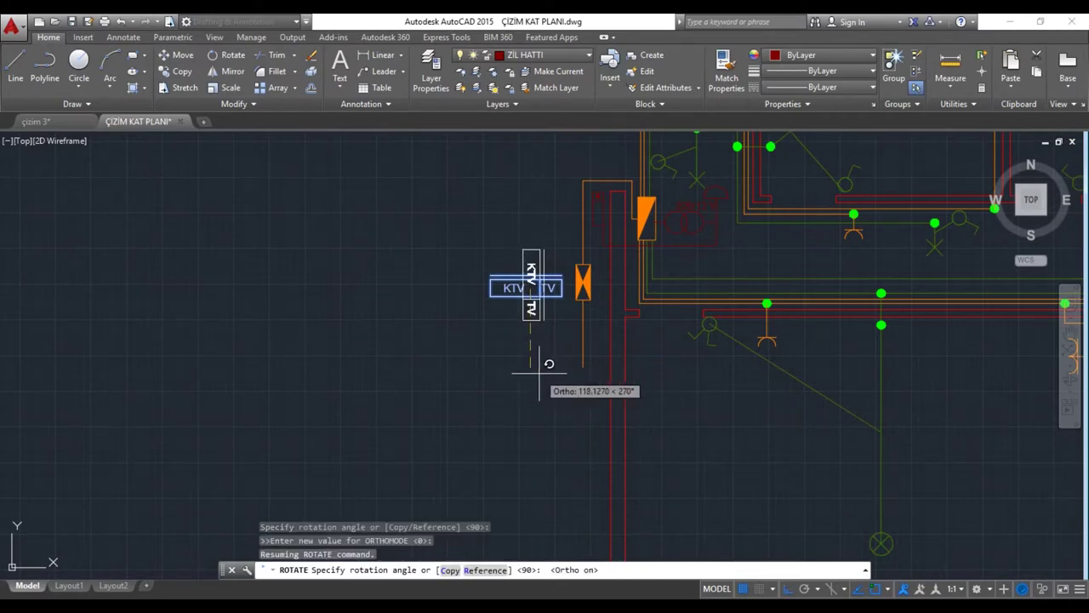
{"action": "left_click", "coordinate": [539, 372]}
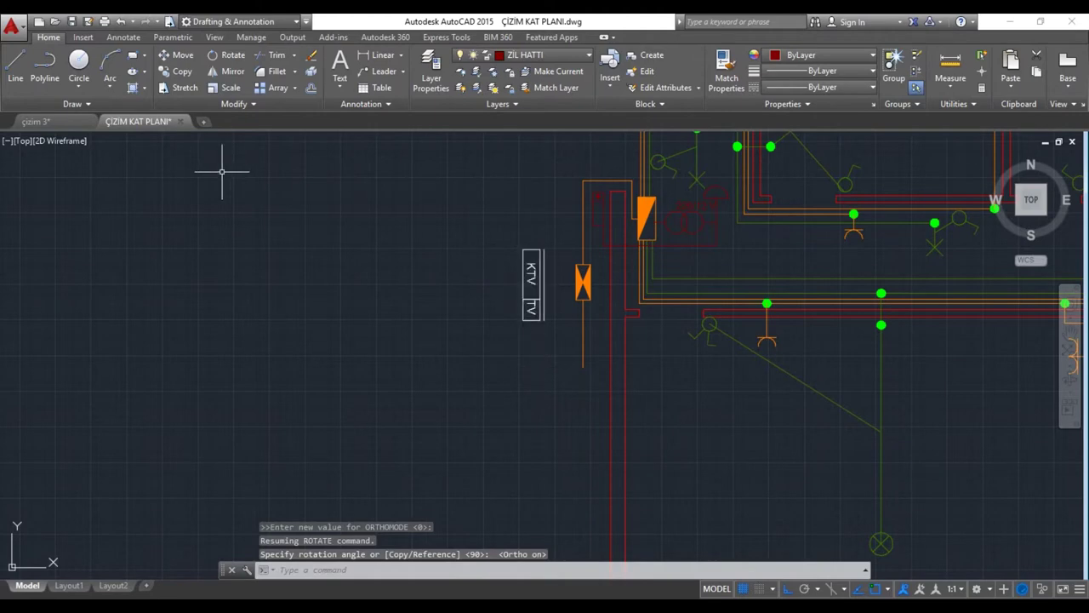
Step: Pan and zoom back over to the symbol legend
{"action": "scroll", "coordinate": [227, 162], "scroll_direction": "down", "scroll_amount": 5}
{"action": "scroll", "coordinate": [294, 258], "scroll_direction": "up", "scroll_amount": 6}
{"action": "middle_click_drag", "start_coordinate": [287, 236], "coordinate": [482, 306]}
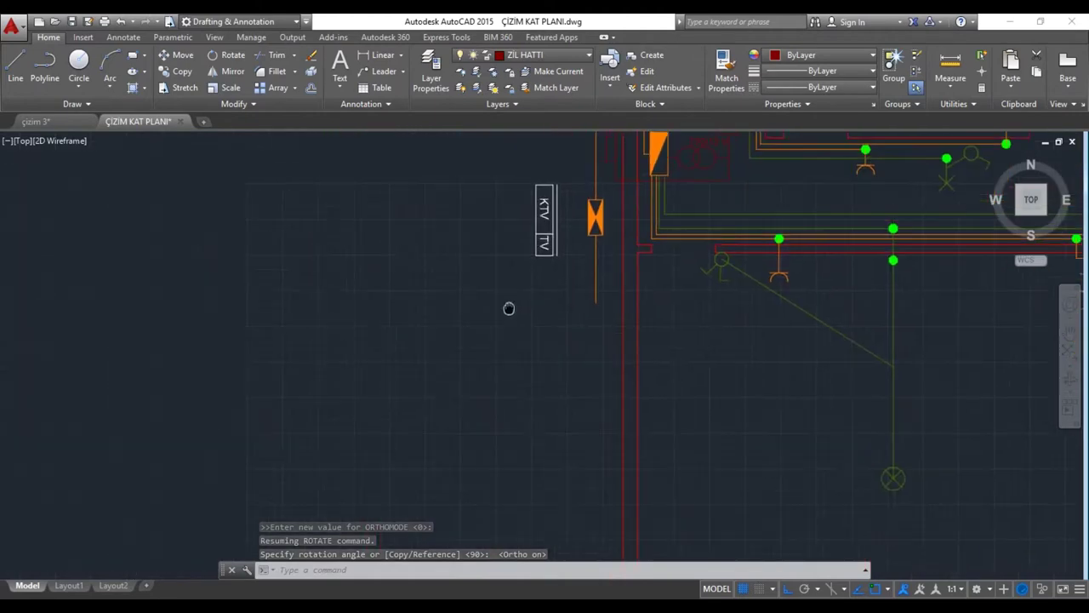
{"action": "scroll", "coordinate": [476, 309], "scroll_direction": "down", "scroll_amount": 4}
{"action": "middle_click_drag", "start_coordinate": [204, 294], "coordinate": [476, 298]}
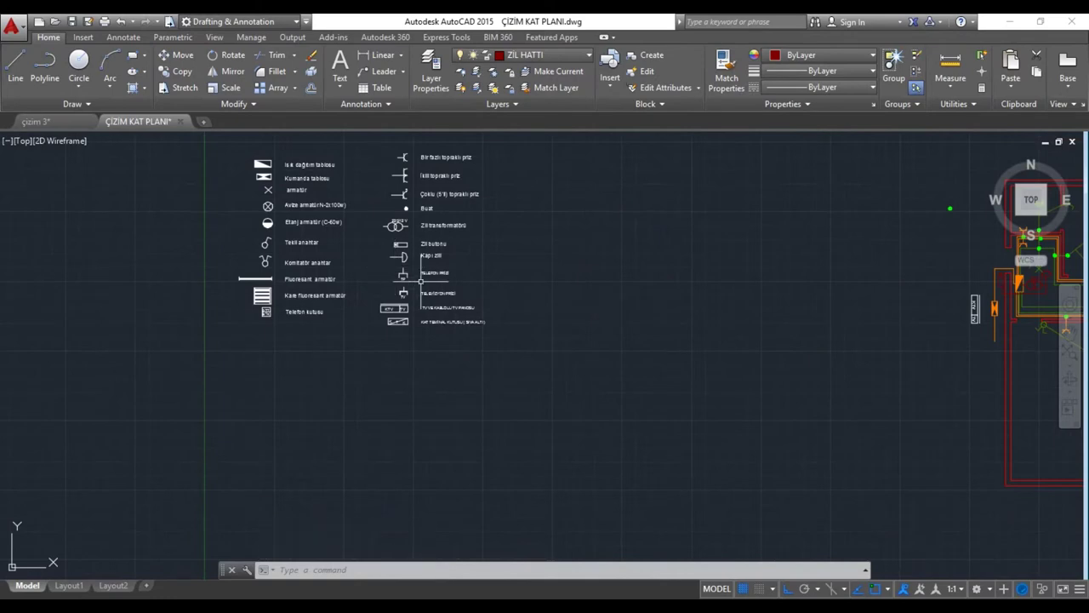
Step: Copy the TV outlet symbol (CO) from the legend next to the KTV panel
{"action": "scroll", "coordinate": [412, 282], "scroll_direction": "up", "scroll_amount": 2}
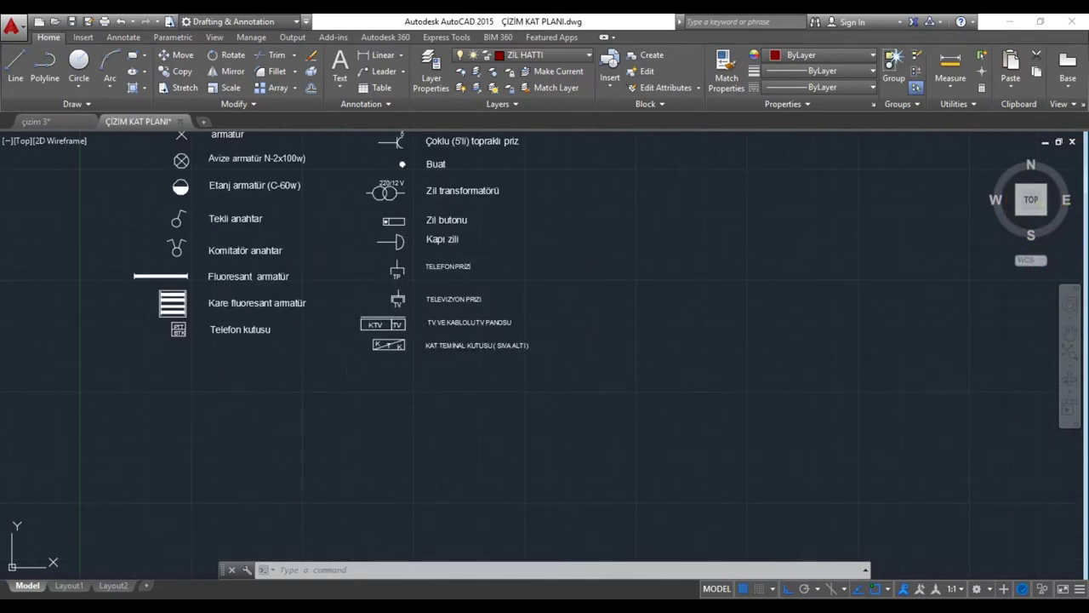
{"action": "type", "text": "co"}
{"action": "key", "text": "Return"}
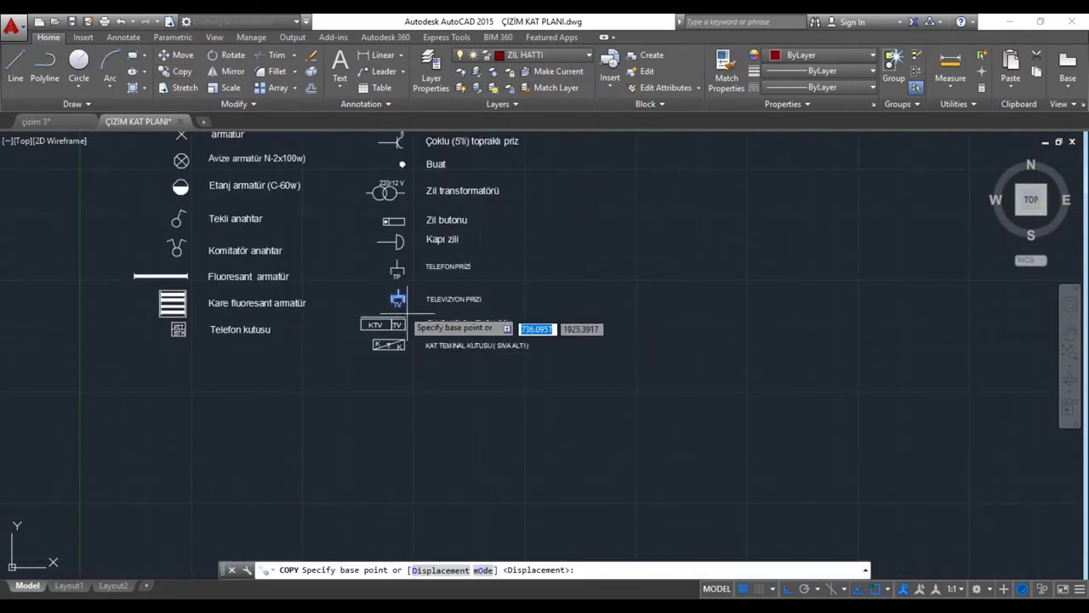
{"action": "left_click", "coordinate": [398, 299]}
{"action": "scroll", "coordinate": [731, 298], "scroll_direction": "down", "scroll_amount": 4}
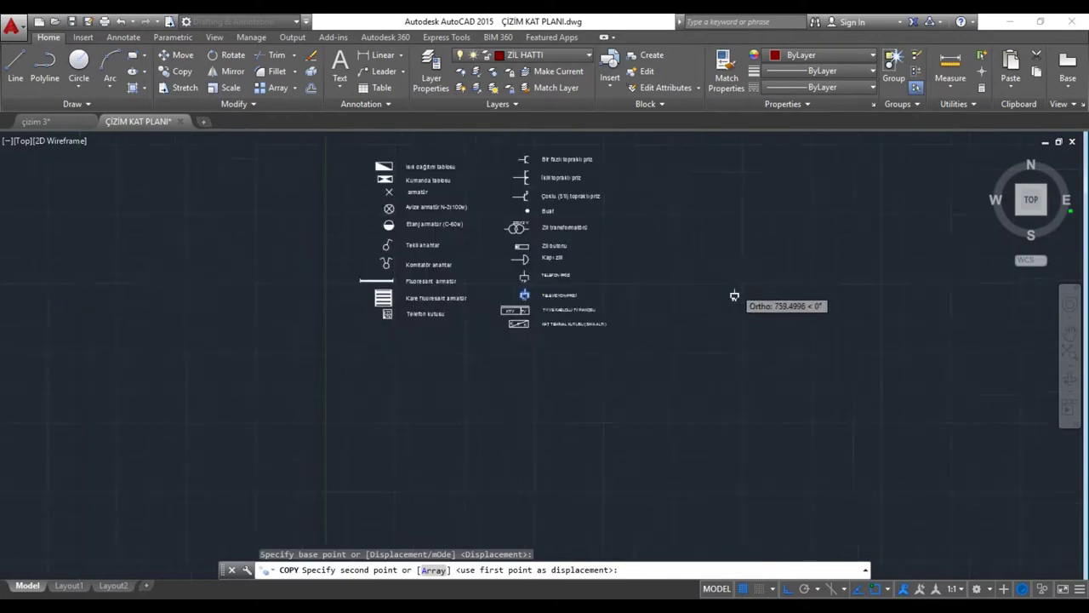
{"action": "middle_click_drag", "start_coordinate": [696, 311], "coordinate": [267, 287]}
{"action": "scroll", "coordinate": [455, 289], "scroll_direction": "up", "scroll_amount": 4}
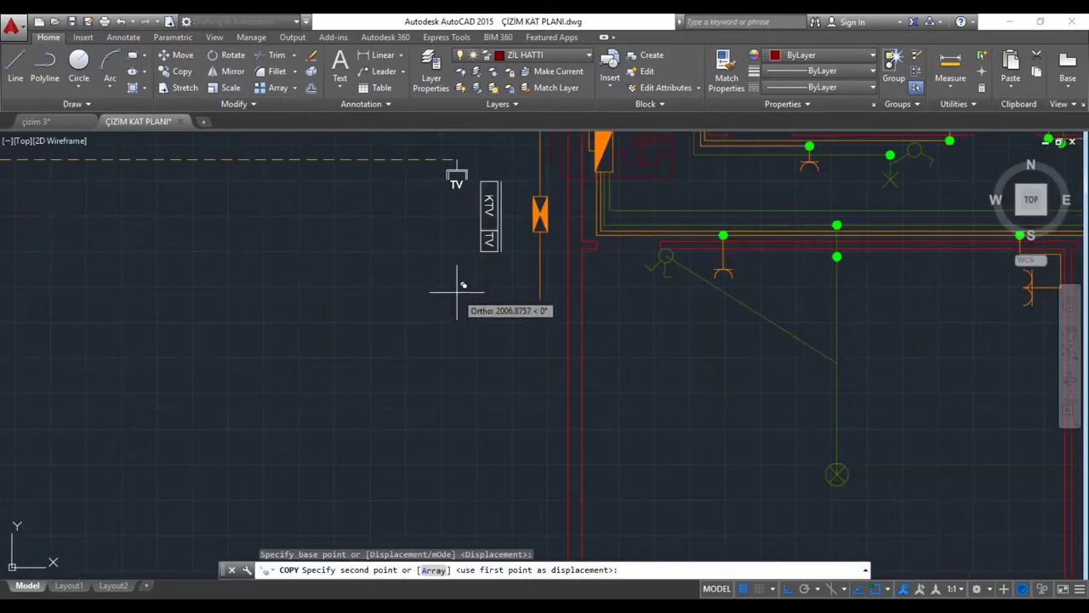
{"action": "left_click", "coordinate": [341, 319]}
{"action": "key", "text": "Escape"}
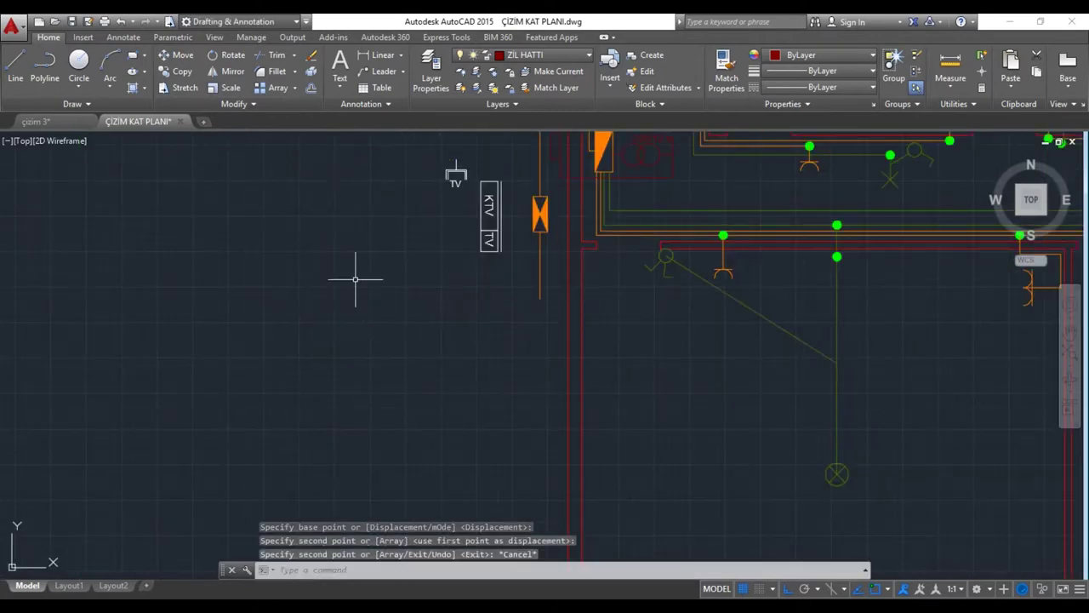
Step: Put the new TV outlet and the KTV panel on the TV HATTI layer
{"action": "scroll", "coordinate": [387, 316], "scroll_direction": "up", "scroll_amount": 2}
{"action": "left_click", "coordinate": [485, 227]}
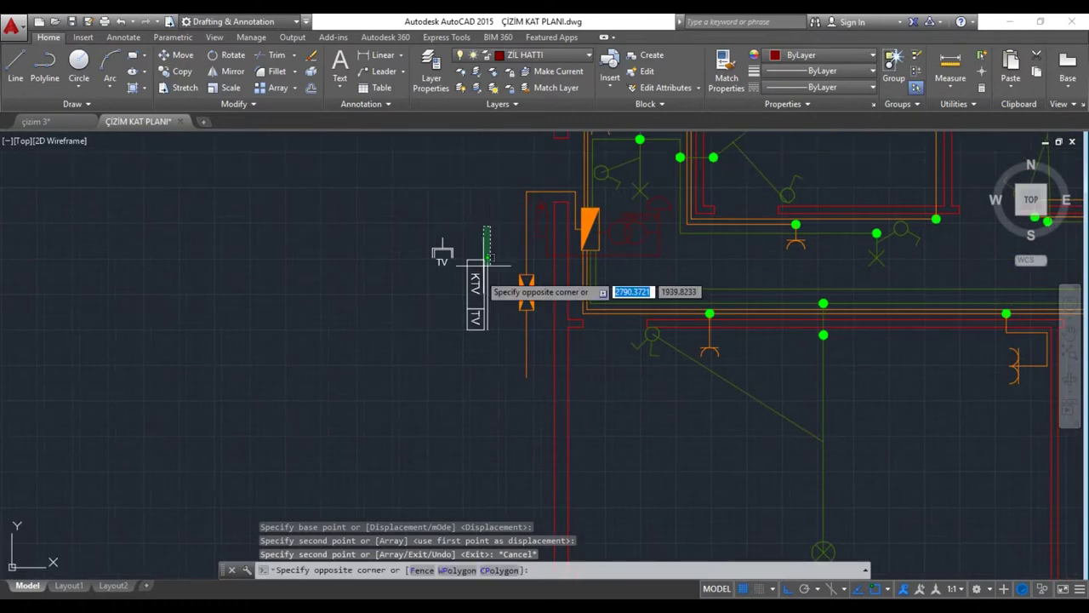
{"action": "left_click", "coordinate": [397, 316]}
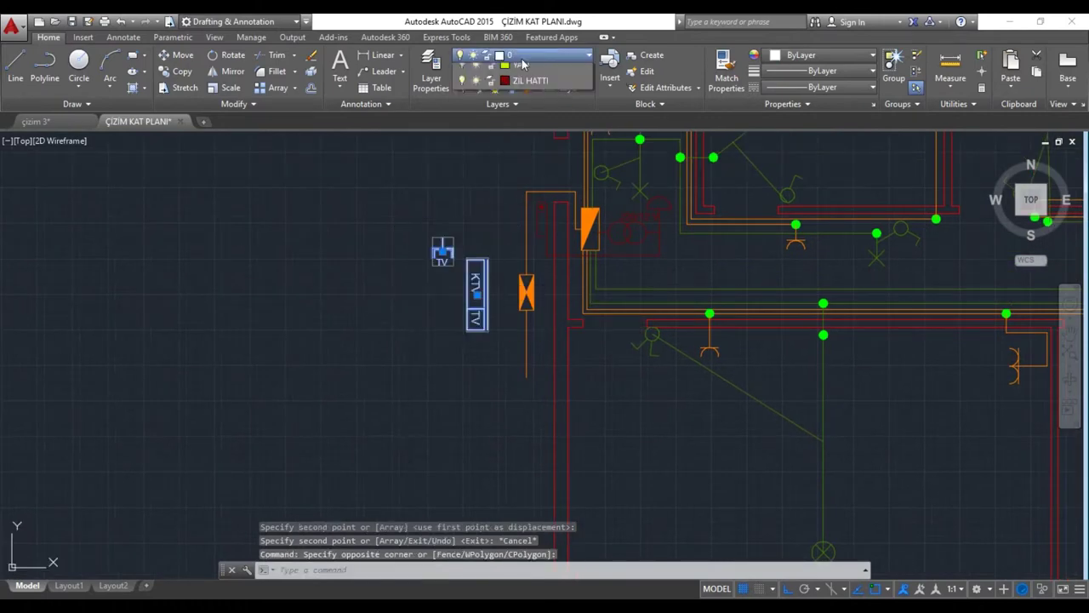
{"action": "left_click", "coordinate": [523, 56]}
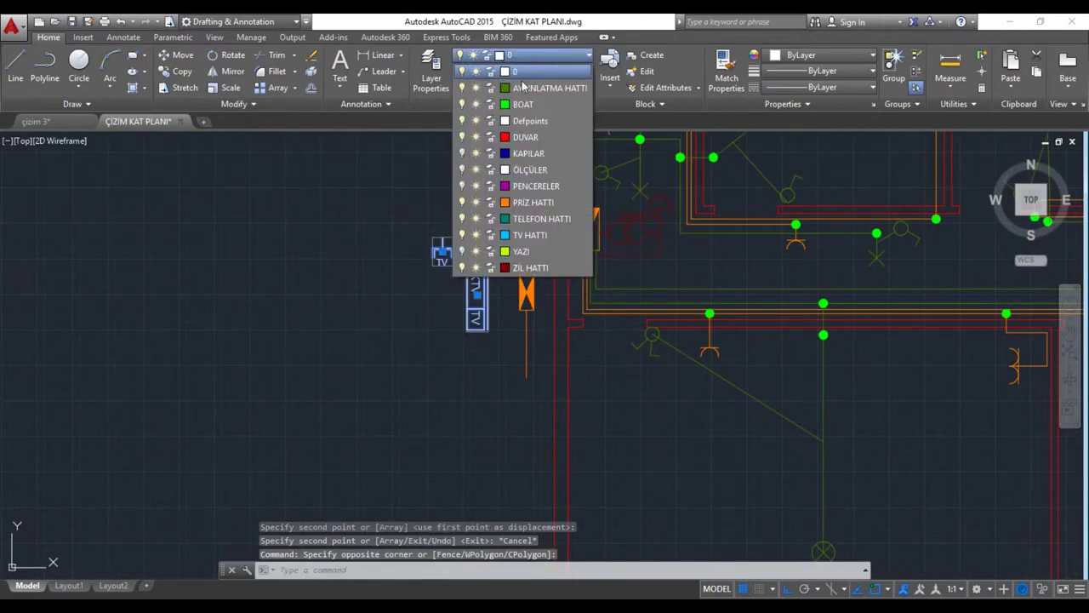
{"action": "left_click", "coordinate": [539, 234]}
{"action": "key", "text": "Escape"}
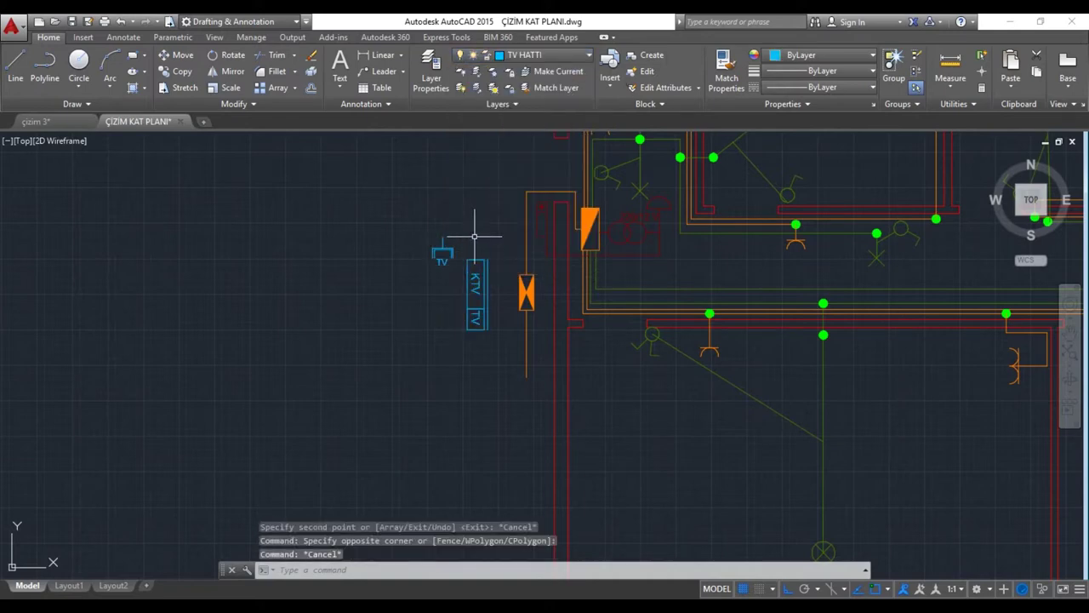
Step: Make TV HATTI the current layer and select the KTV/TV panel block
{"action": "left_click", "coordinate": [536, 56]}
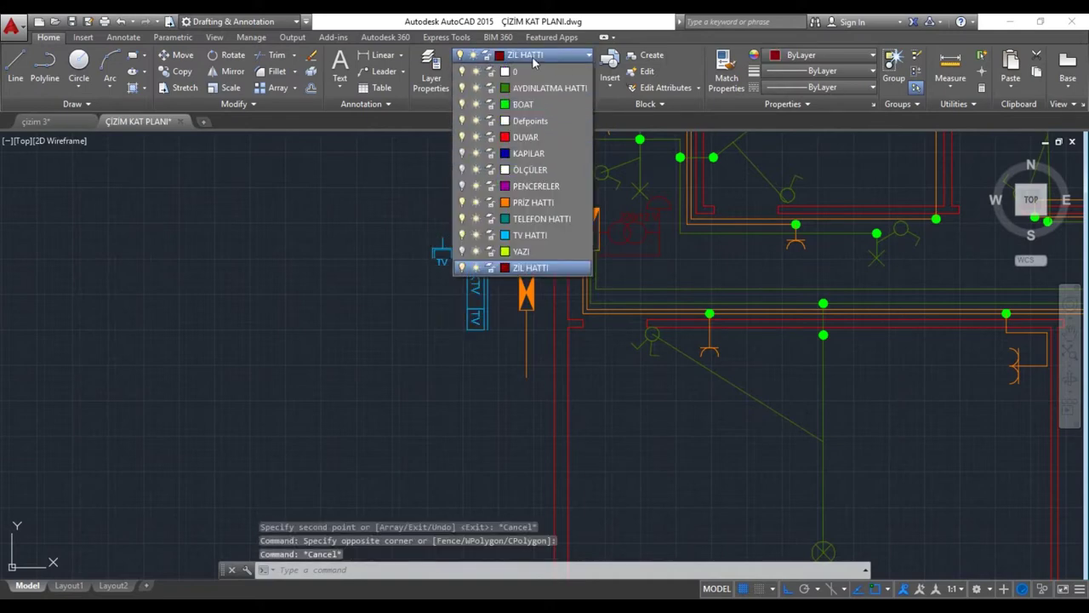
{"action": "left_click", "coordinate": [517, 238]}
{"action": "middle_click_drag", "start_coordinate": [463, 246], "coordinate": [420, 212]}
{"action": "left_click", "coordinate": [445, 242]}
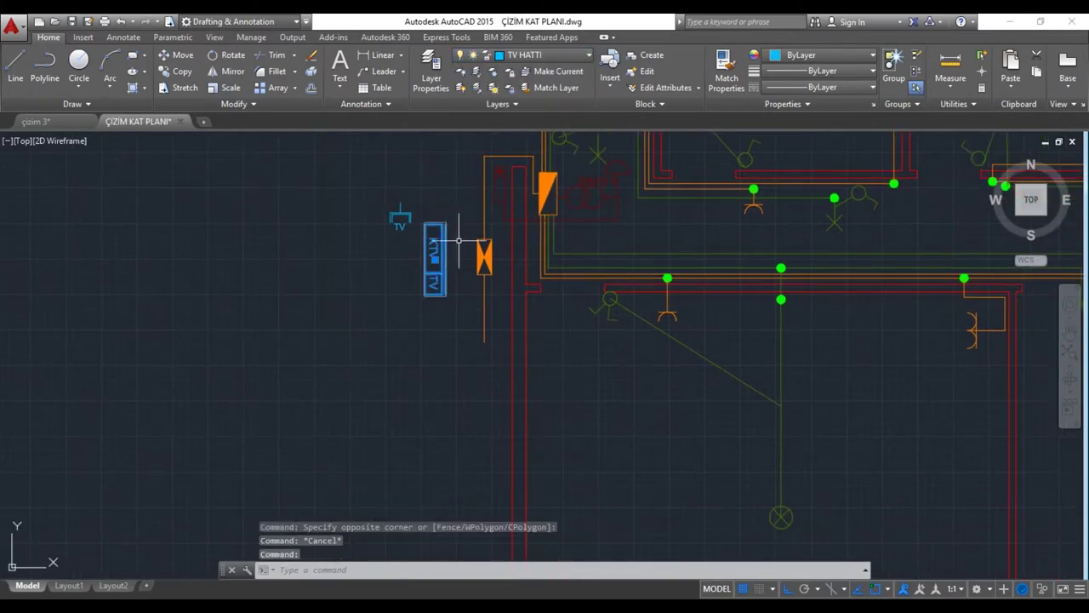
Step: Start moving the KTV/TV panel block from a base point on the panel
{"action": "left_click", "coordinate": [227, 57]}
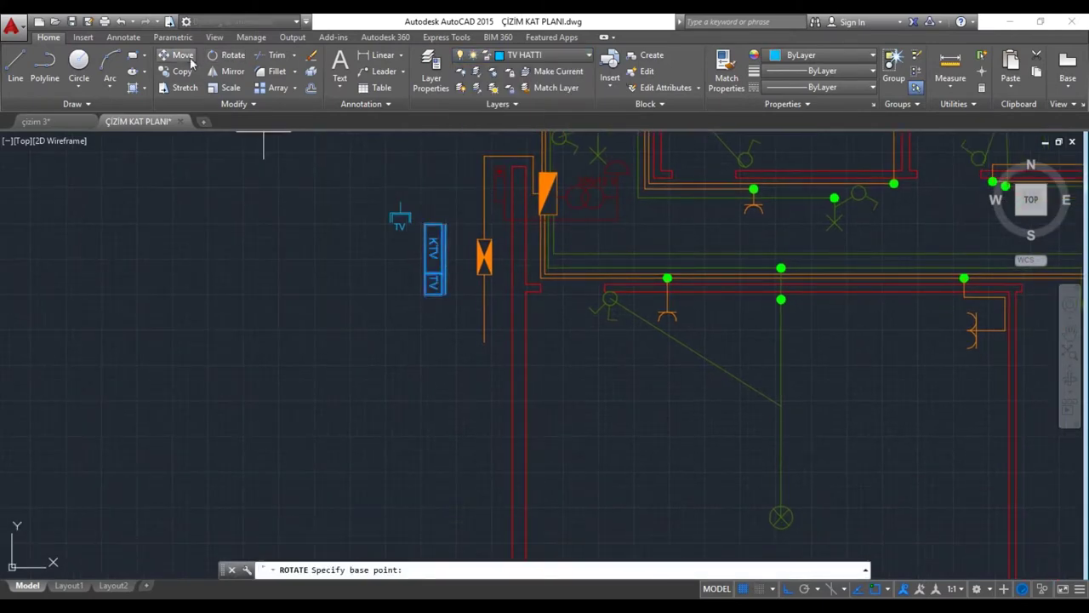
{"action": "left_click", "coordinate": [192, 58]}
{"action": "left_click", "coordinate": [427, 260]}
{"action": "key", "text": "Return"}
{"action": "left_click", "coordinate": [432, 250]}
{"action": "middle_click_drag", "start_coordinate": [447, 246], "coordinate": [442, 334]}
{"action": "middle_click_drag", "start_coordinate": [452, 263], "coordinate": [462, 366]}
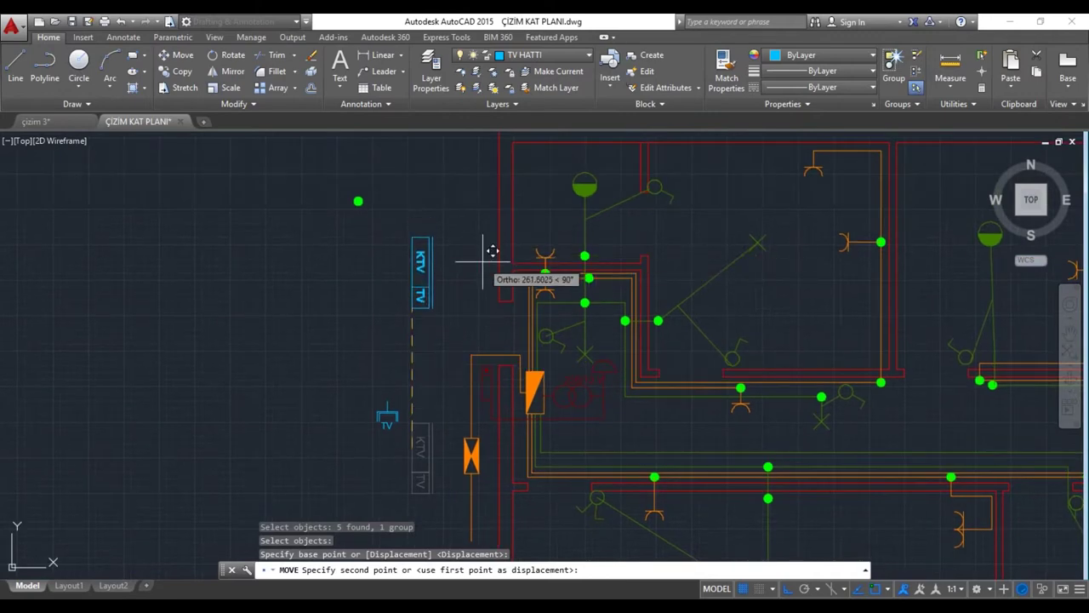
Step: With Ortho off, drop the KTV panel directly below the orange riser against the wall
{"action": "key", "text": "F8"}
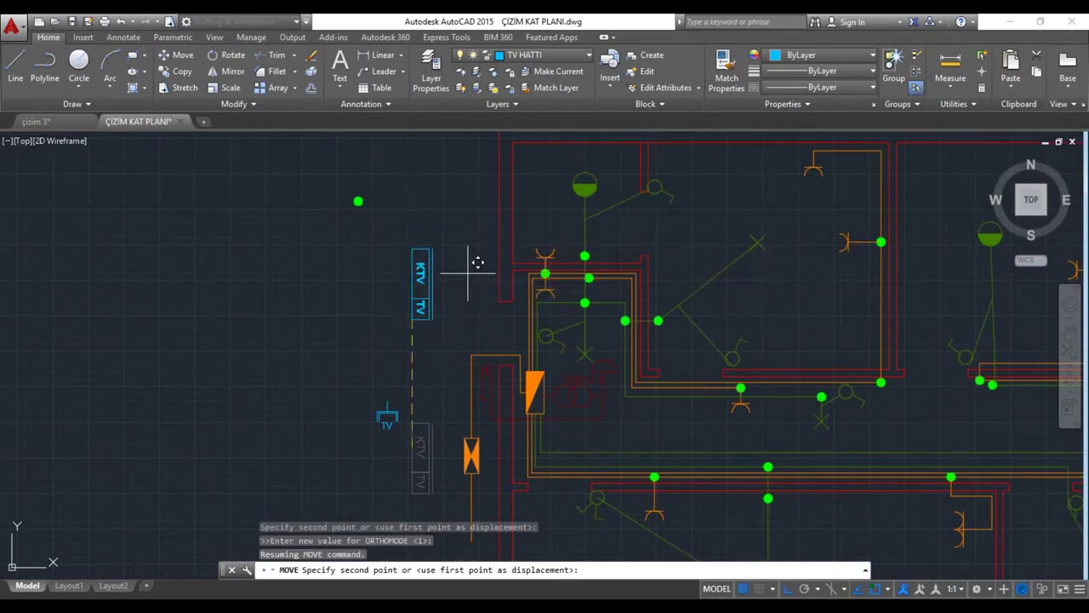
{"action": "key", "text": "F8"}
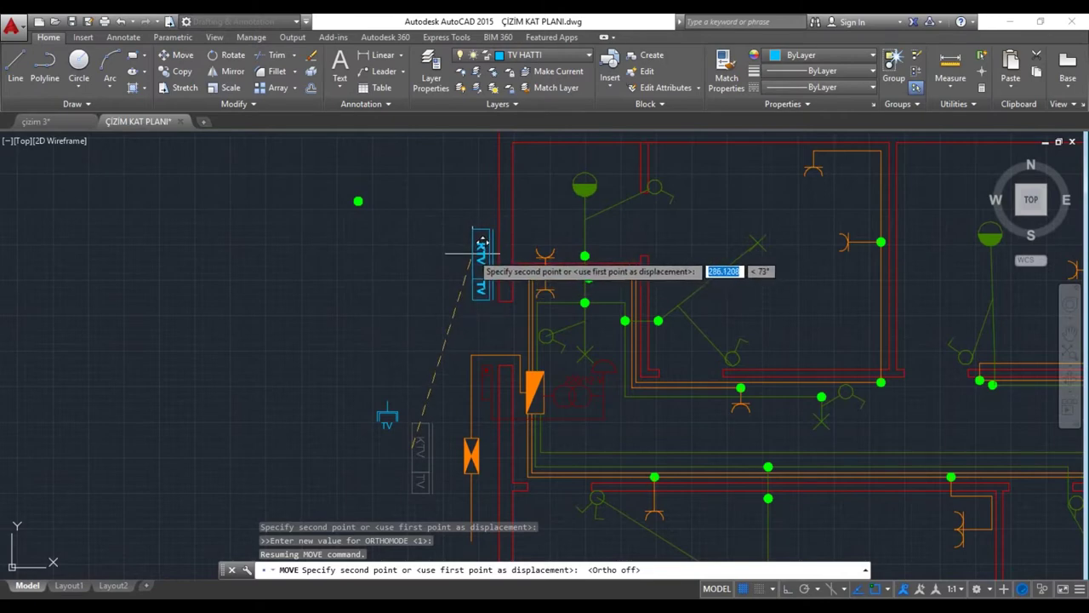
{"action": "middle_click_drag", "start_coordinate": [462, 336], "coordinate": [430, 223]}
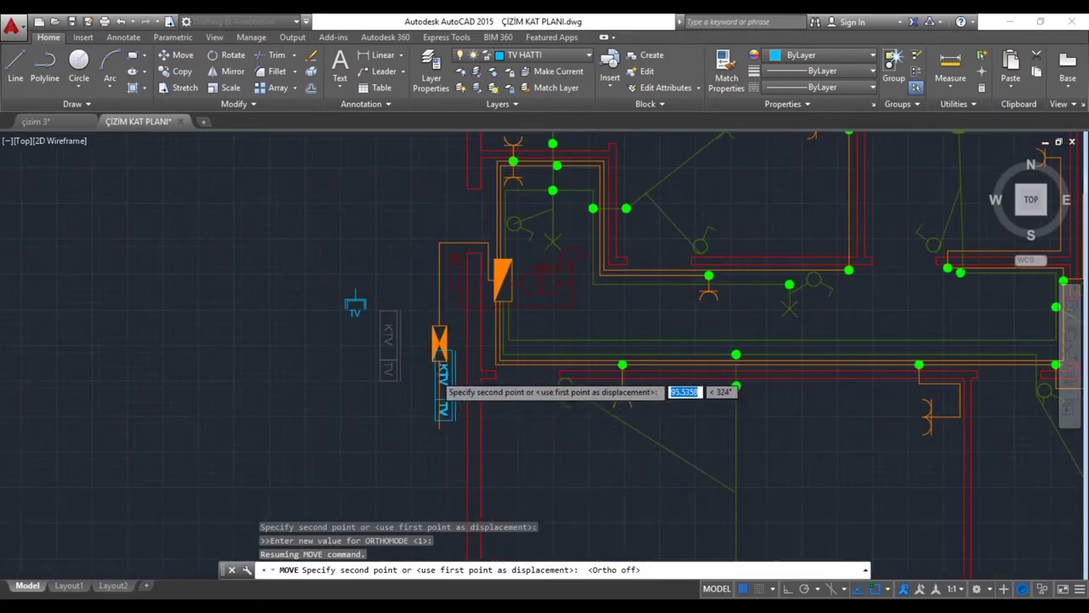
{"action": "scroll", "coordinate": [439, 374], "scroll_direction": "up", "scroll_amount": 4}
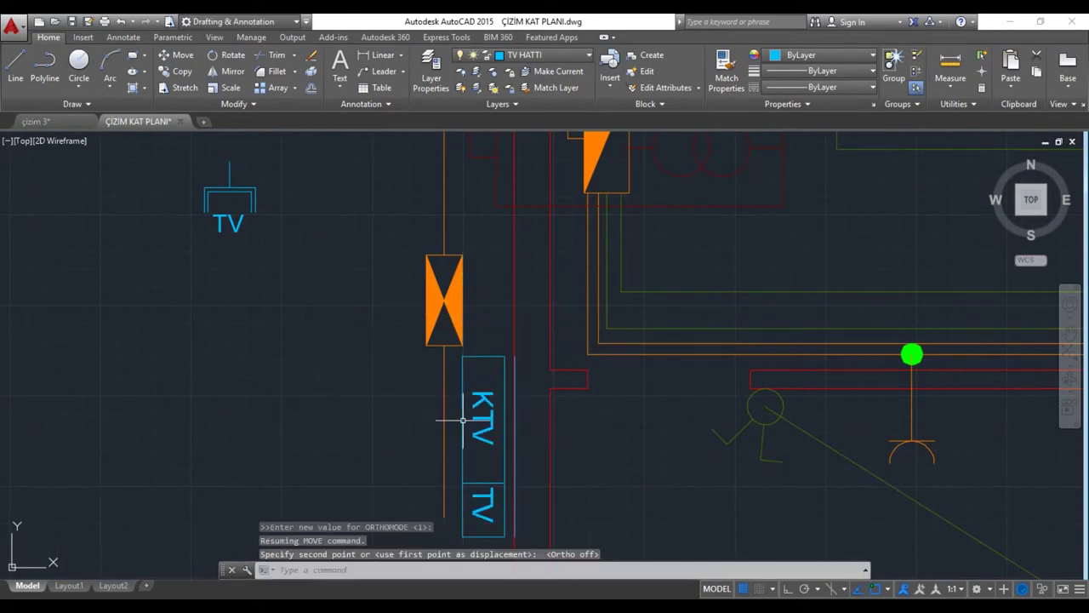
{"action": "key", "text": "Escape"}
{"action": "scroll", "coordinate": [490, 349], "scroll_direction": "down", "scroll_amount": 2}
{"action": "middle_click_drag", "start_coordinate": [486, 352], "coordinate": [463, 287]}
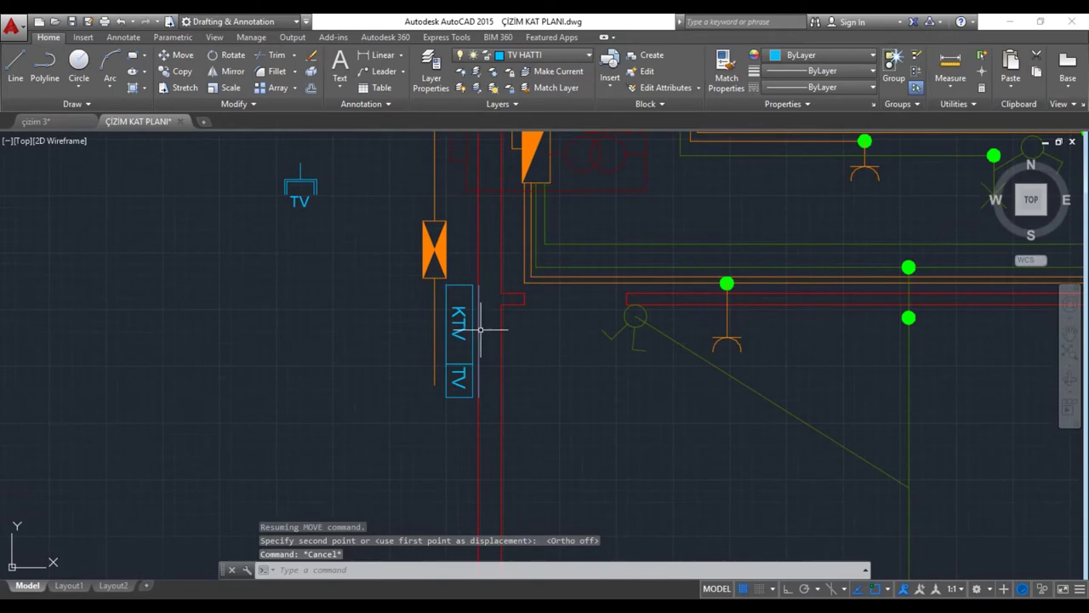
{"action": "type", "text": "L"}
{"action": "key", "text": "Return"}
{"action": "scroll", "coordinate": [481, 330], "scroll_direction": "down", "scroll_amount": 1}
{"action": "mouse_move", "coordinate": [474, 374]}
{"action": "middle_mouse_down"}
{"action": "mouse_move", "coordinate": [462, 336]}
{"action": "mouse_move", "coordinate": [472, 412]}
{"action": "middle_mouse_up"}
{"action": "scroll", "coordinate": [445, 364], "scroll_direction": "up", "scroll_amount": 1}
Step: Draw the first TV cable run up from the KTV panel, across the wall and down into the room
{"action": "left_click", "coordinate": [474, 321]}
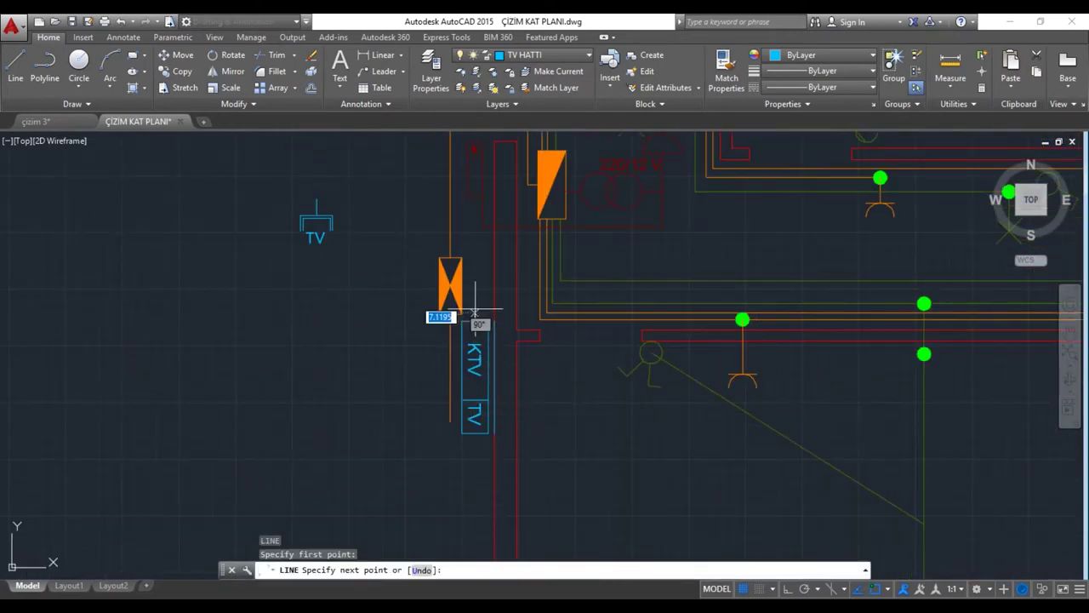
{"action": "middle_click_drag", "start_coordinate": [474, 265], "coordinate": [483, 310]}
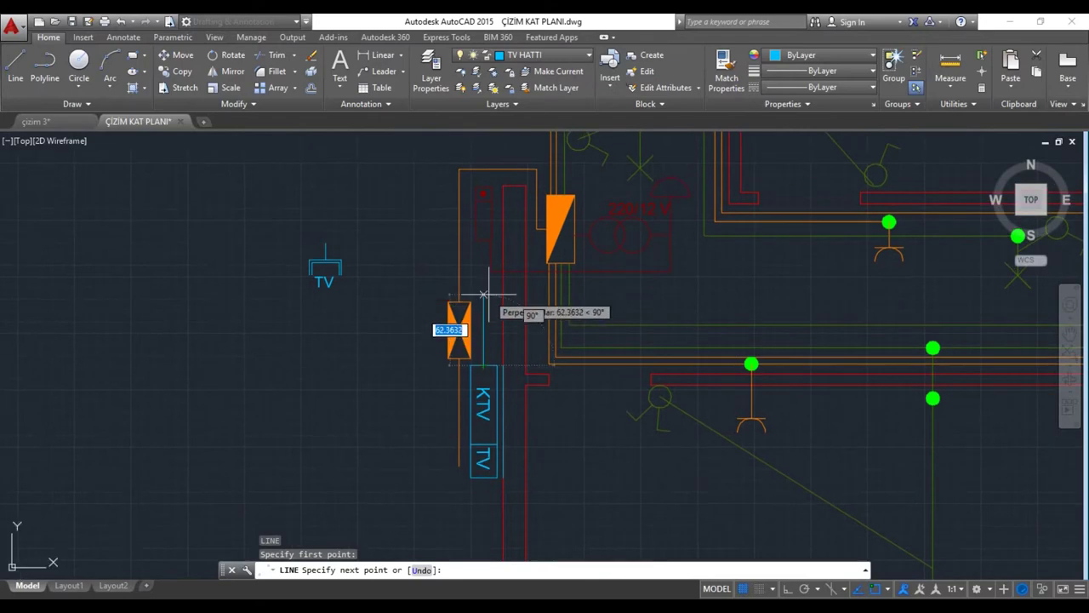
{"action": "left_click", "coordinate": [483, 294]}
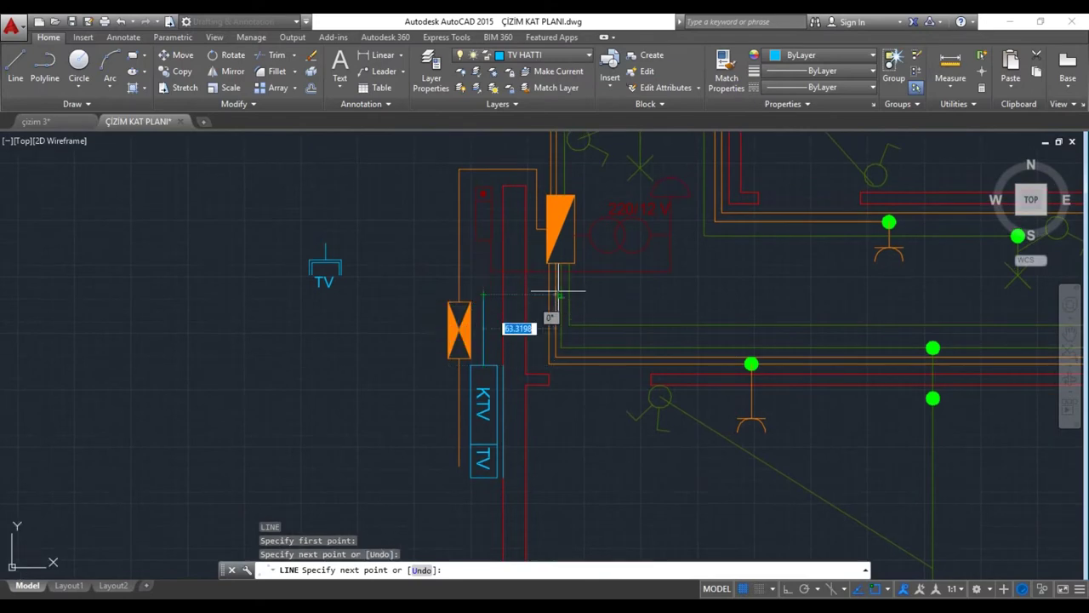
{"action": "middle_click_drag", "start_coordinate": [715, 303], "coordinate": [486, 304]}
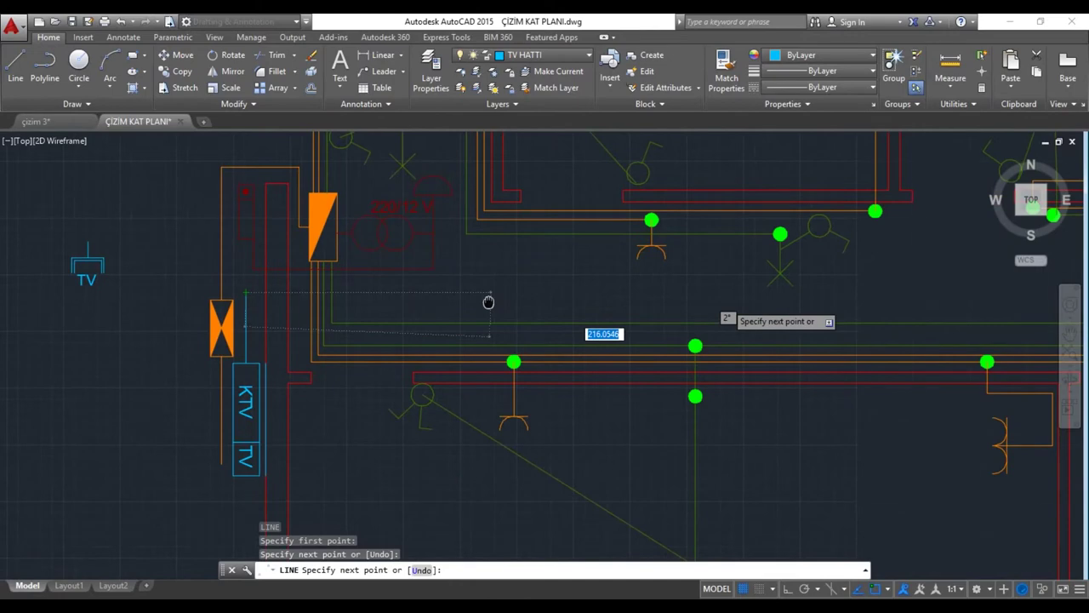
{"action": "left_click", "coordinate": [535, 292]}
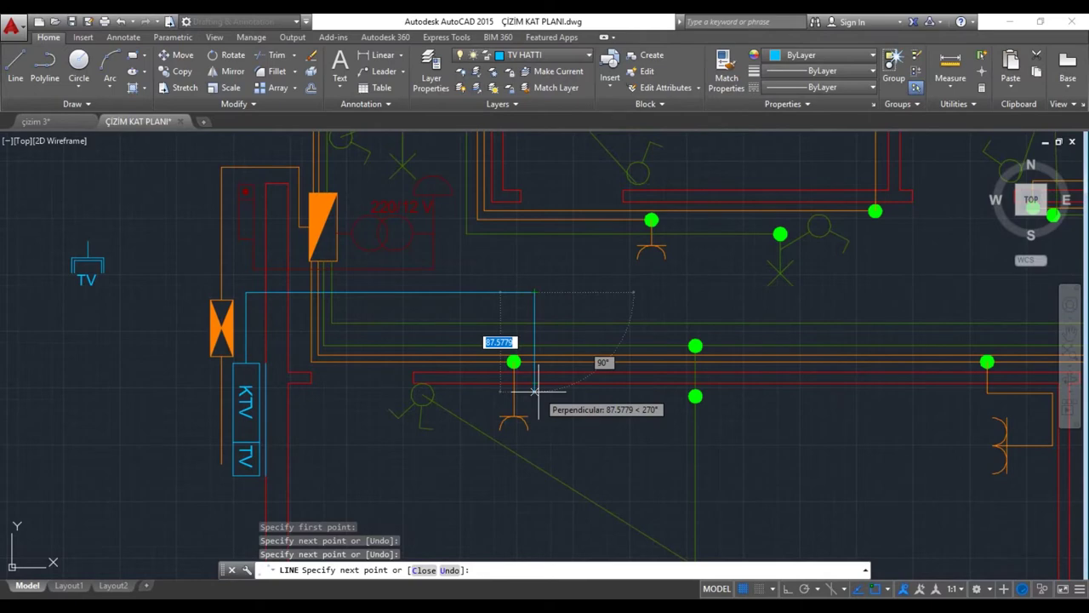
{"action": "left_click", "coordinate": [570, 292]}
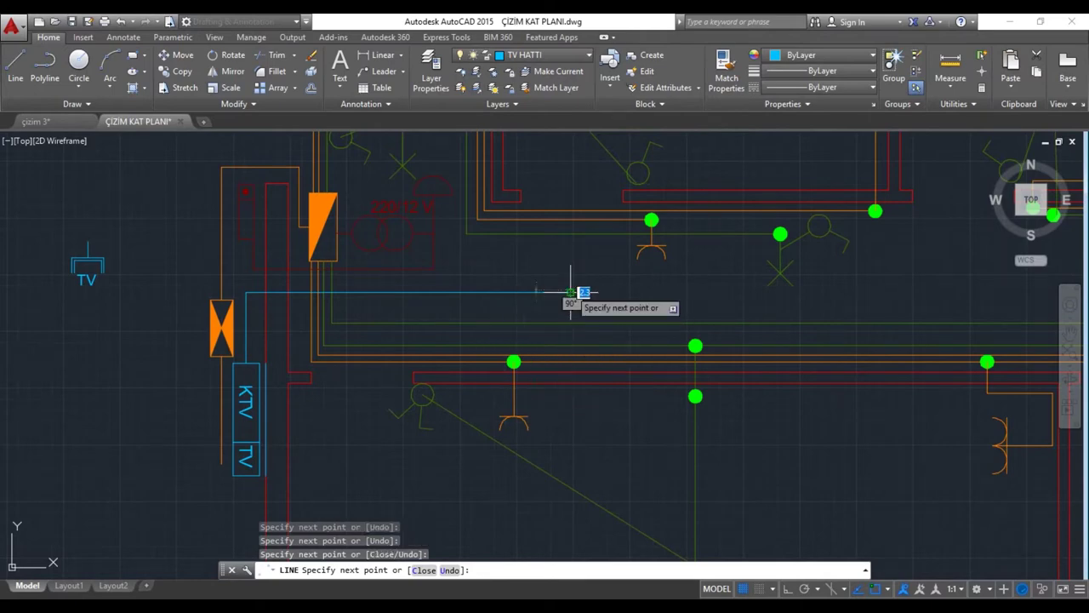
{"action": "left_click", "coordinate": [569, 397]}
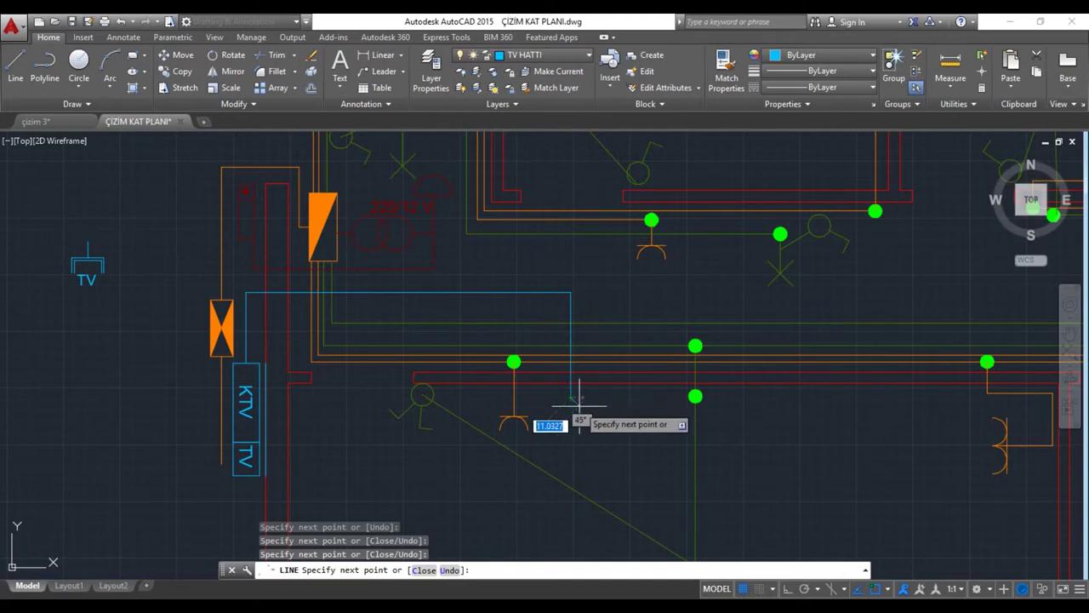
{"action": "key", "text": "Return"}
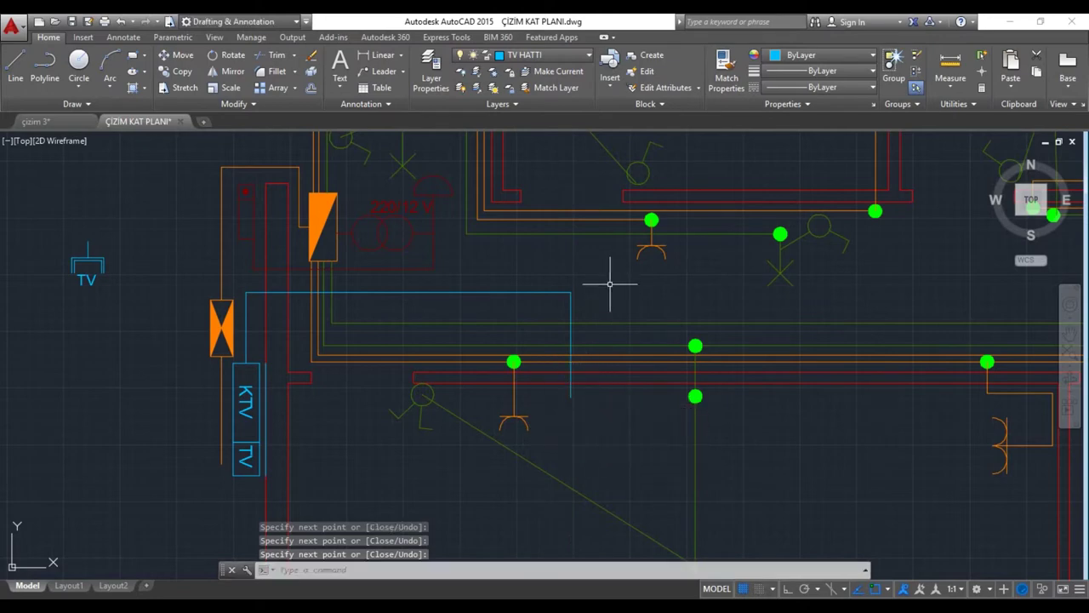
Step: Branch a second cable line from that corner with Ortho on, running right then down
{"action": "key", "text": "Return"}
{"action": "left_click", "coordinate": [570, 292]}
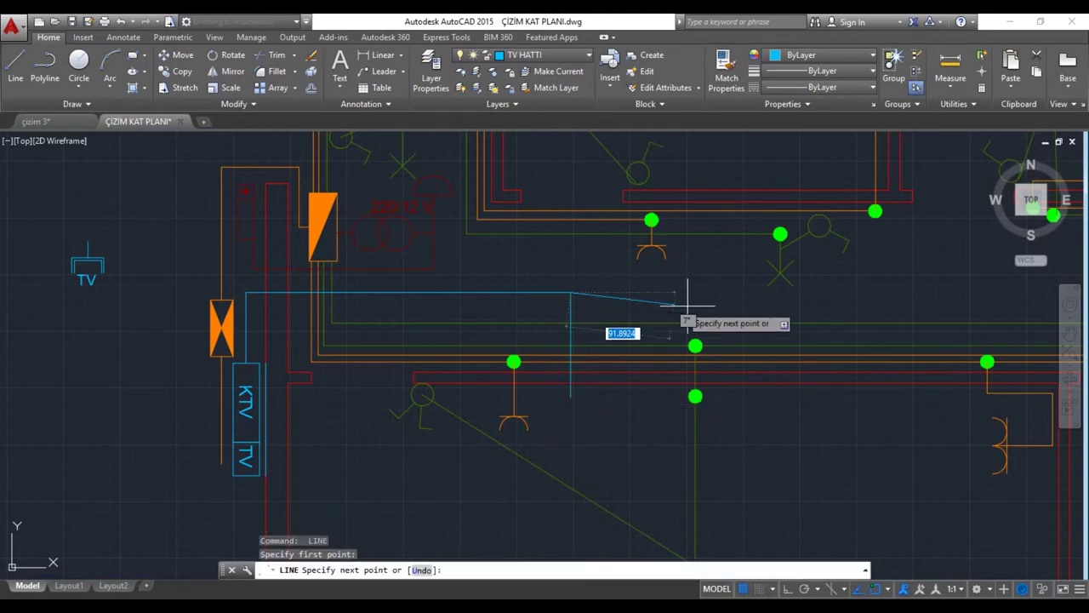
{"action": "middle_click_drag", "start_coordinate": [829, 299], "coordinate": [368, 316]}
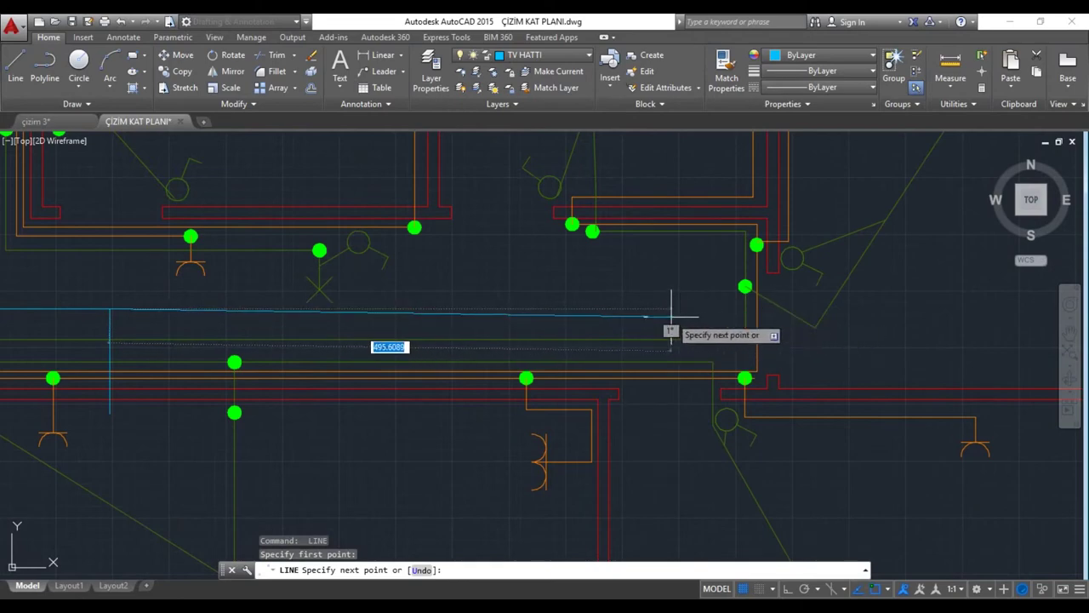
{"action": "key", "text": "F8"}
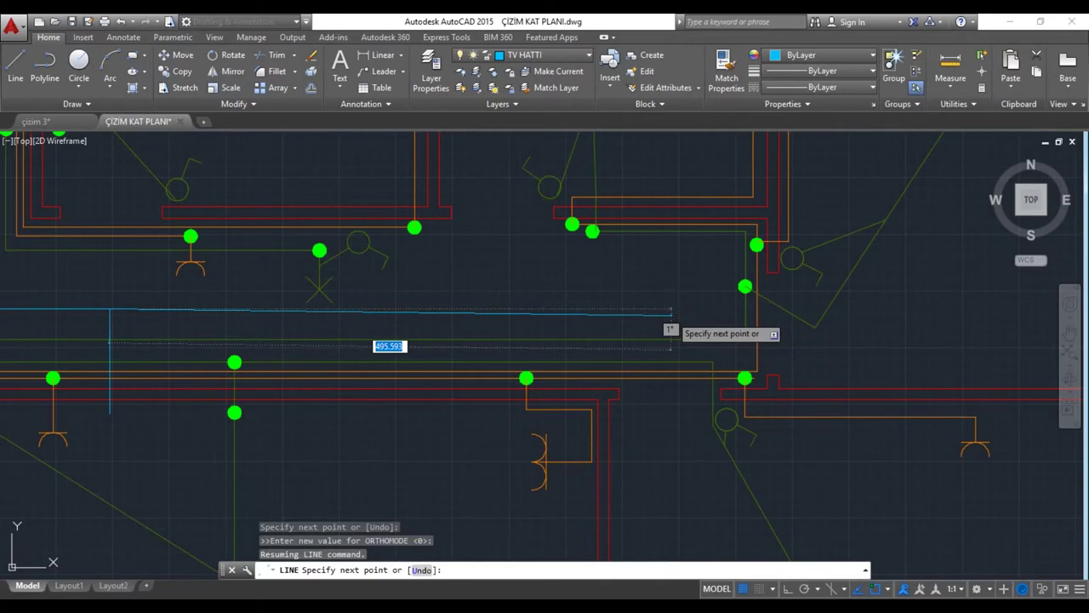
{"action": "key", "text": "F8"}
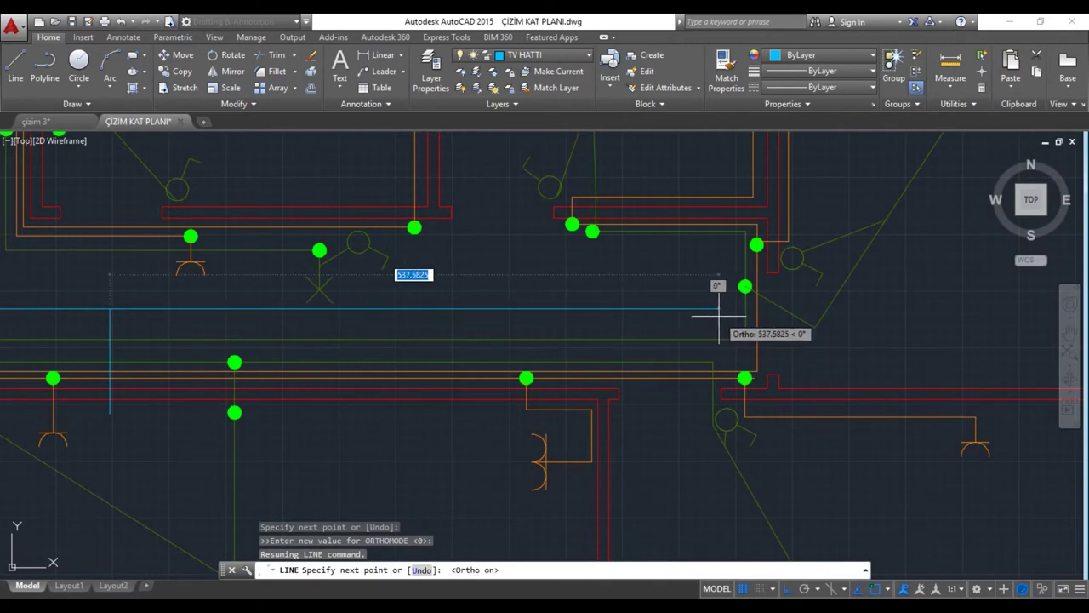
{"action": "left_click", "coordinate": [721, 308]}
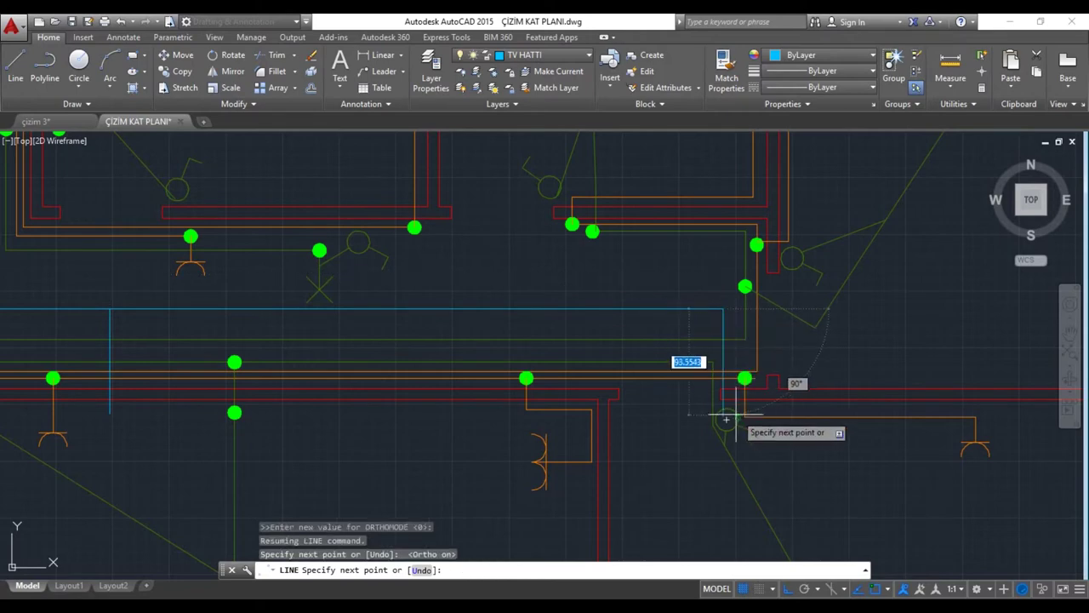
{"action": "scroll", "coordinate": [722, 400], "scroll_direction": "up", "scroll_amount": 5}
{"action": "left_click", "coordinate": [703, 396]}
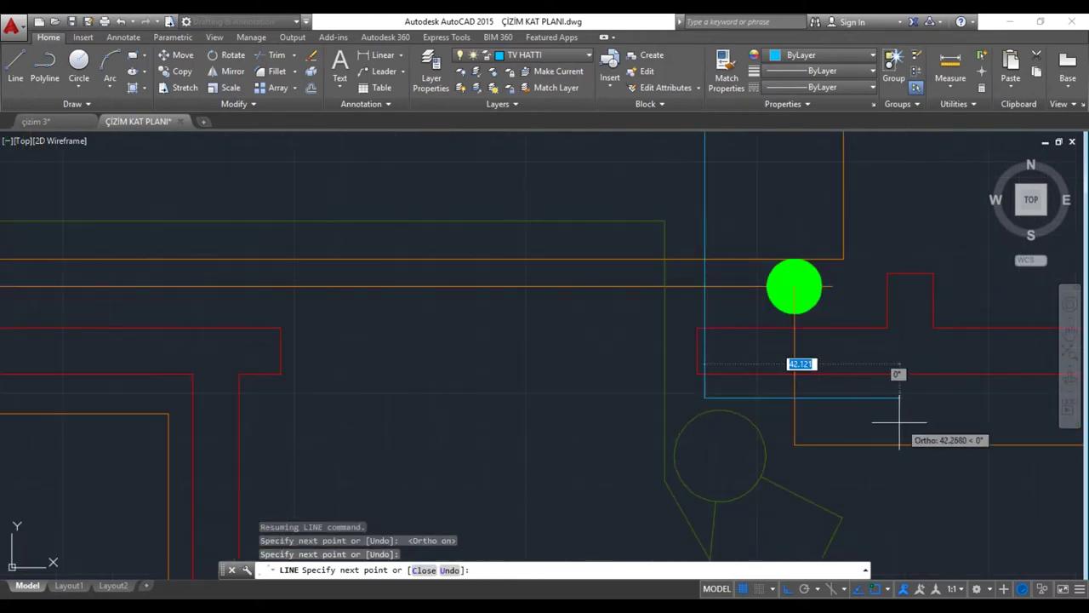
Step: Continue the branch across the plan to the wall, drop it briefly and finish the line
{"action": "middle_click_drag", "start_coordinate": [904, 433], "coordinate": [136, 409]}
{"action": "middle_click_drag", "start_coordinate": [851, 352], "coordinate": [226, 329]}
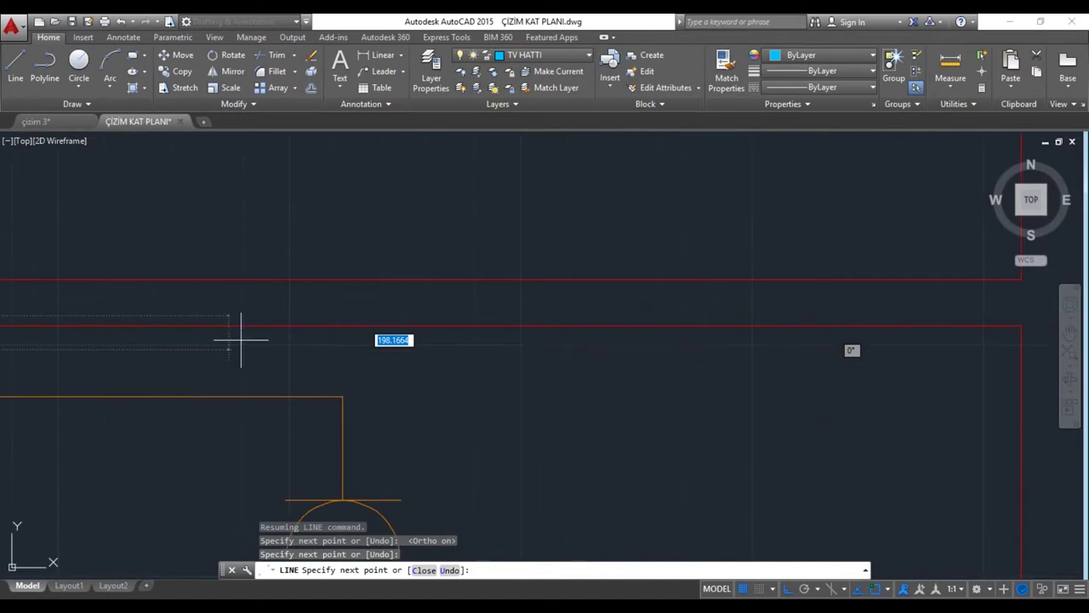
{"action": "left_click", "coordinate": [564, 349]}
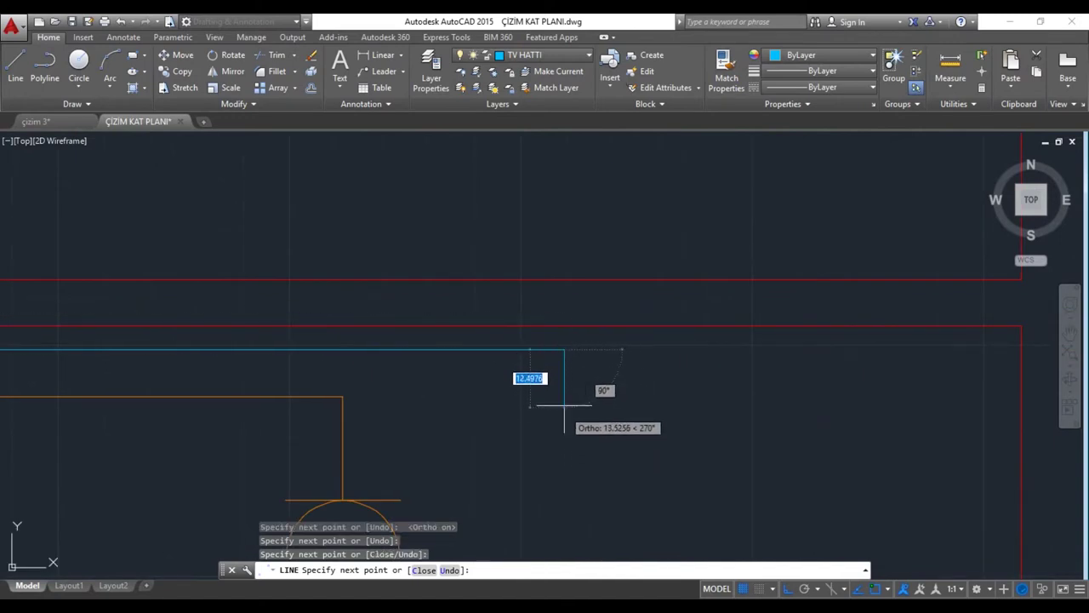
{"action": "left_click", "coordinate": [564, 387]}
{"action": "key", "text": "Return"}
{"action": "scroll", "coordinate": [524, 394], "scroll_direction": "down", "scroll_amount": 5}
{"action": "scroll", "coordinate": [468, 408], "scroll_direction": "down", "scroll_amount": 3}
{"action": "middle_click_drag", "start_coordinate": [413, 432], "coordinate": [692, 372]}
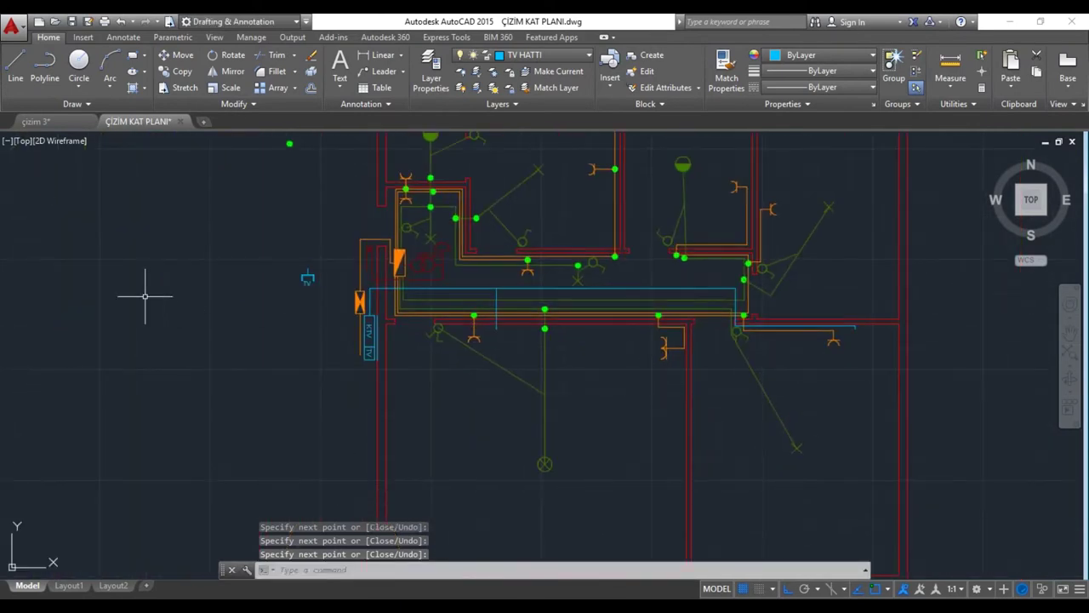
Step: Copy the TV outlet symbol to both cable ends
{"action": "left_click", "coordinate": [308, 277]}
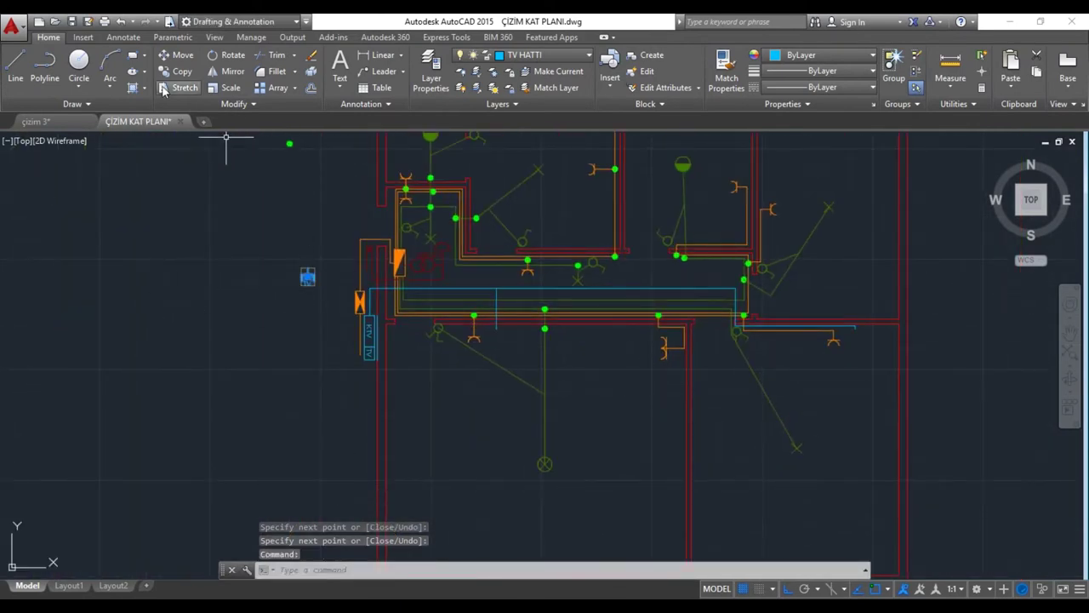
{"action": "left_click", "coordinate": [182, 71]}
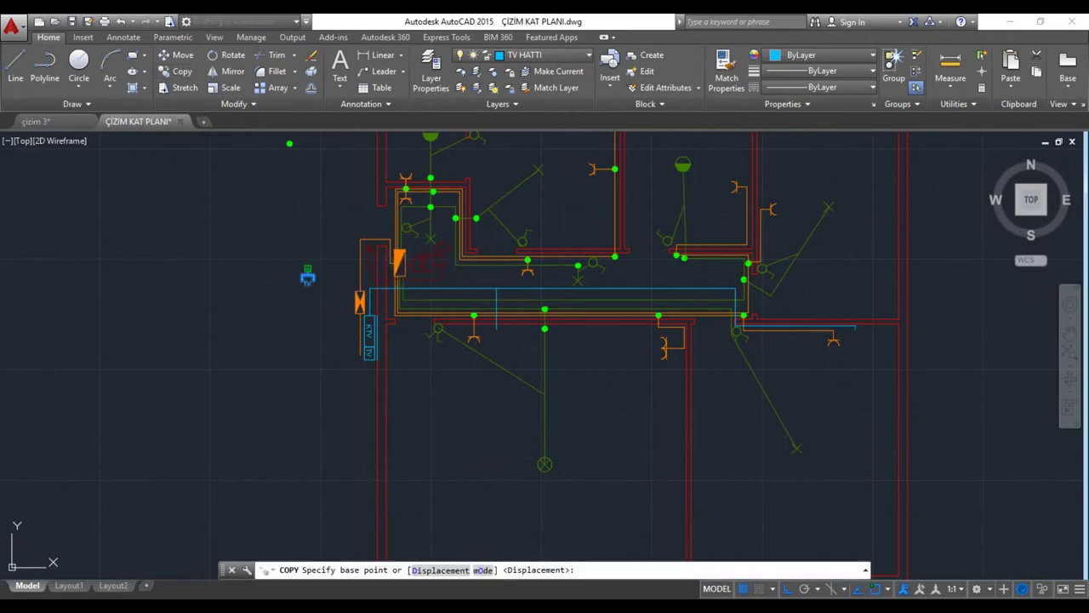
{"action": "left_click", "coordinate": [305, 276]}
{"action": "scroll", "coordinate": [525, 349], "scroll_direction": "up", "scroll_amount": 2}
{"action": "scroll", "coordinate": [526, 349], "scroll_direction": "up", "scroll_amount": 2}
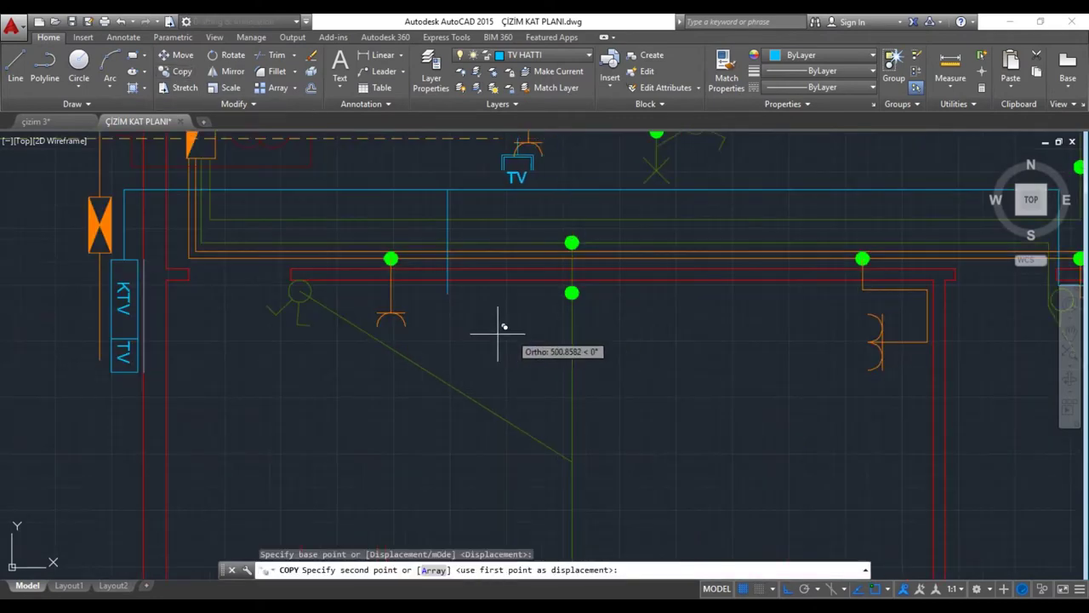
{"action": "left_click", "coordinate": [451, 292]}
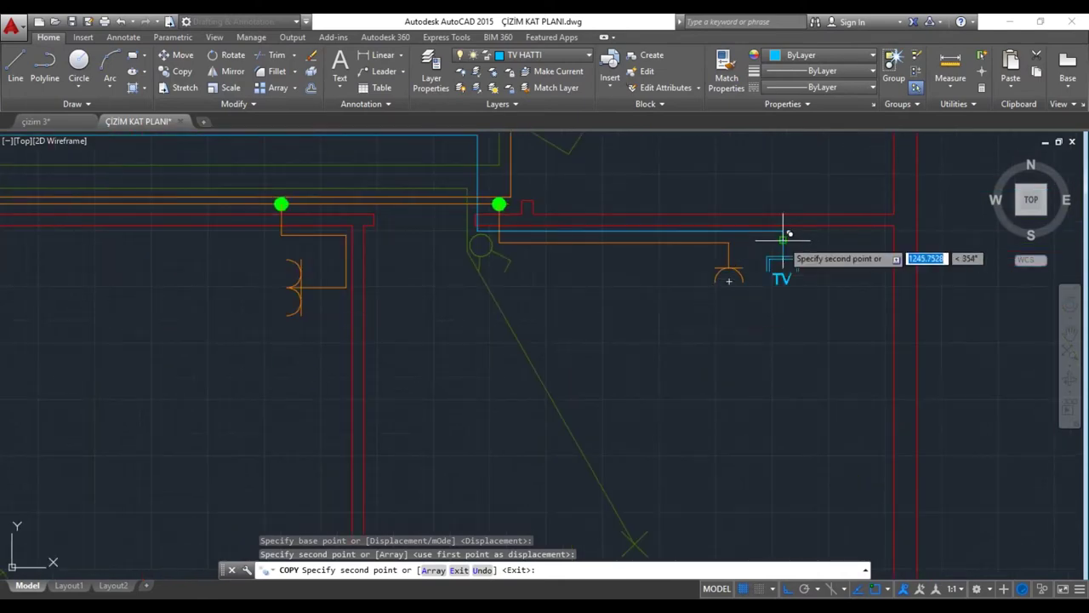
{"action": "left_click", "coordinate": [784, 245]}
{"action": "key", "text": "Escape"}
Step: Delete the leftover original TV outlet symbol
{"action": "scroll", "coordinate": [690, 352], "scroll_direction": "down", "scroll_amount": 3}
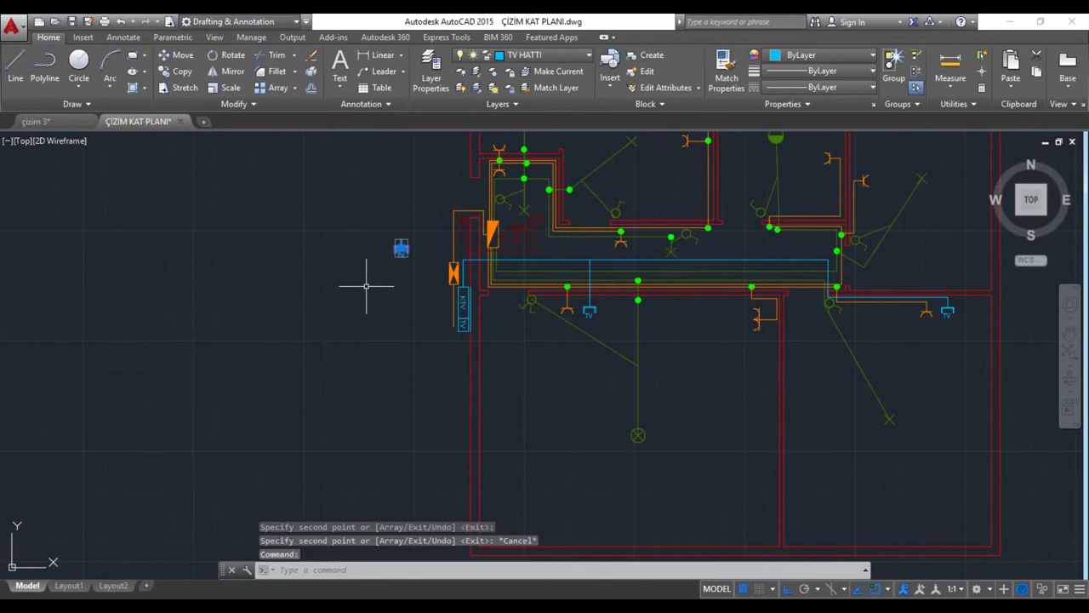
{"action": "key", "text": "Delete"}
{"action": "scroll", "coordinate": [432, 353], "scroll_direction": "down", "scroll_amount": 2}
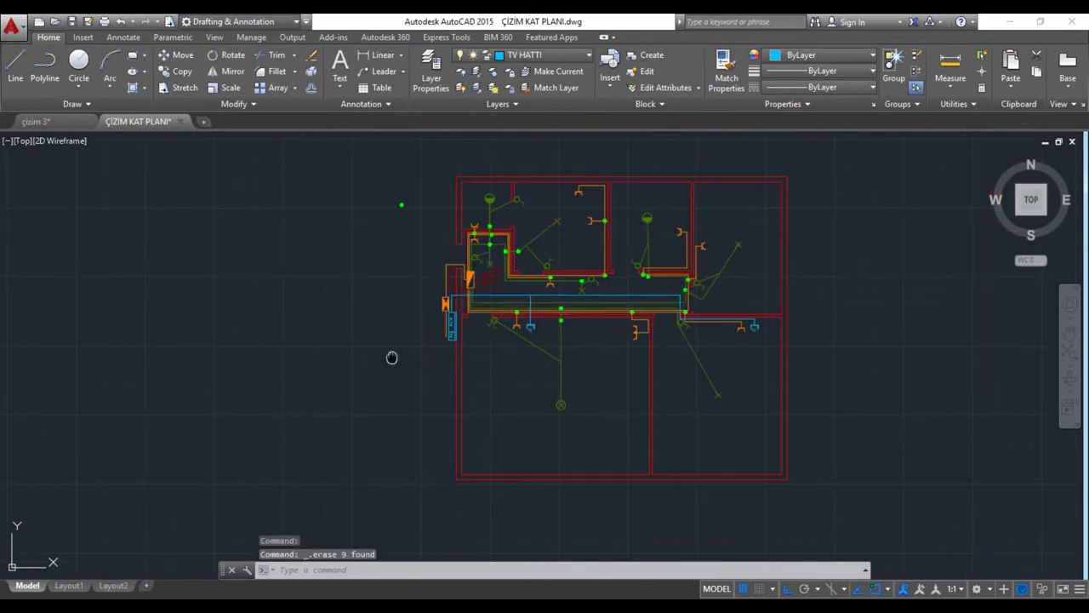
Step: Copy the Telefon kutusu (PTT/BTK) box from the legend to beside the KTV/TV panel
{"action": "middle_click_drag", "start_coordinate": [391, 357], "coordinate": [542, 361]}
{"action": "mouse_move", "coordinate": [389, 294]}
{"action": "middle_mouse_down"}
{"action": "mouse_move", "coordinate": [584, 362]}
{"action": "mouse_move", "coordinate": [727, 372]}
{"action": "middle_mouse_up"}
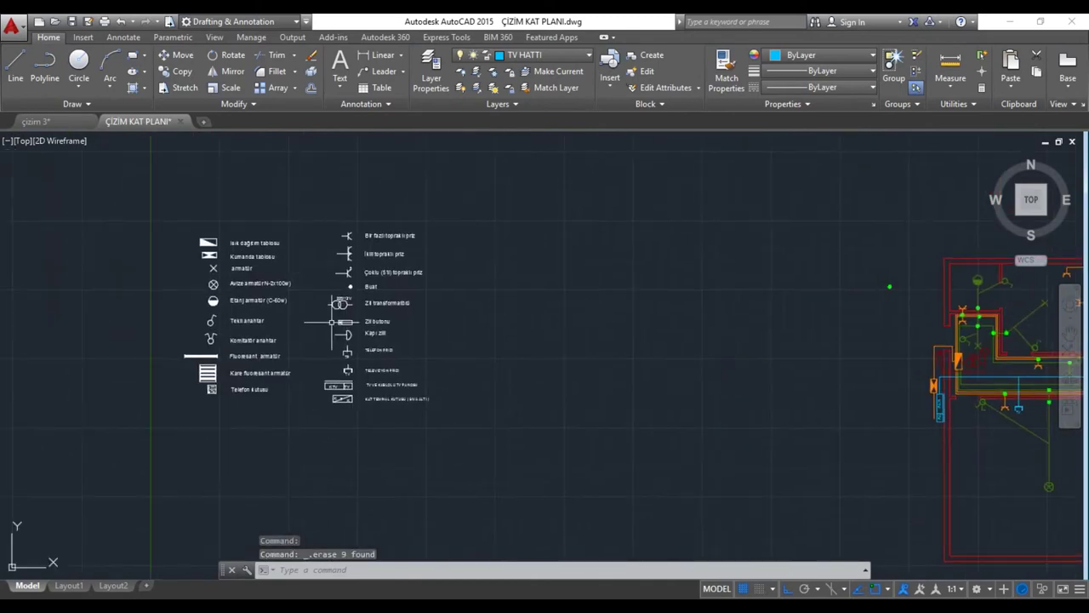
{"action": "scroll", "coordinate": [210, 397], "scroll_direction": "up", "scroll_amount": 4}
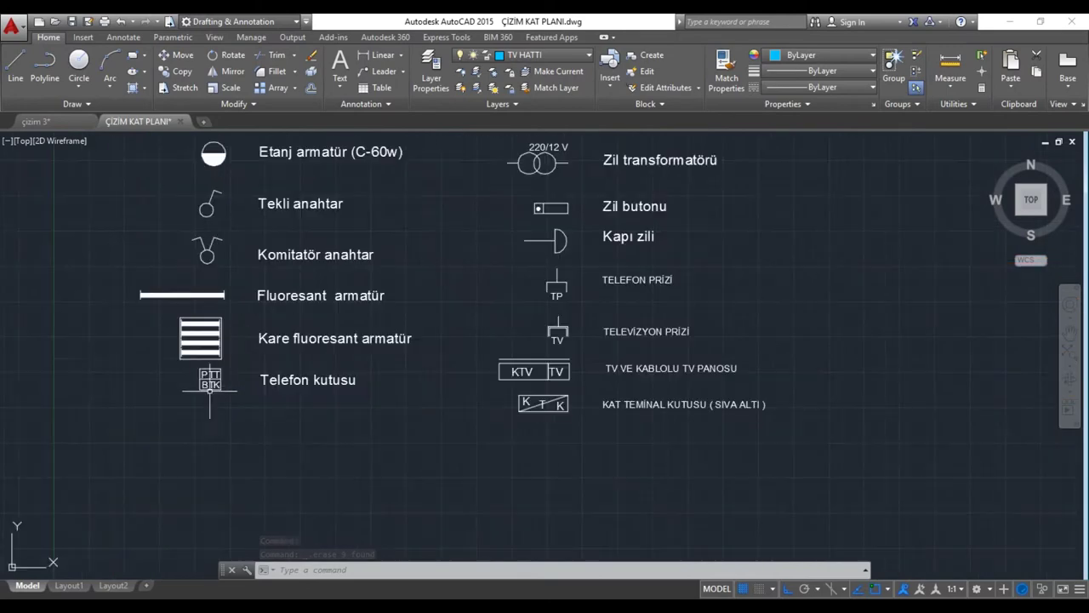
{"action": "left_click", "coordinate": [176, 72]}
{"action": "left_click", "coordinate": [210, 380]}
{"action": "key", "text": "Return"}
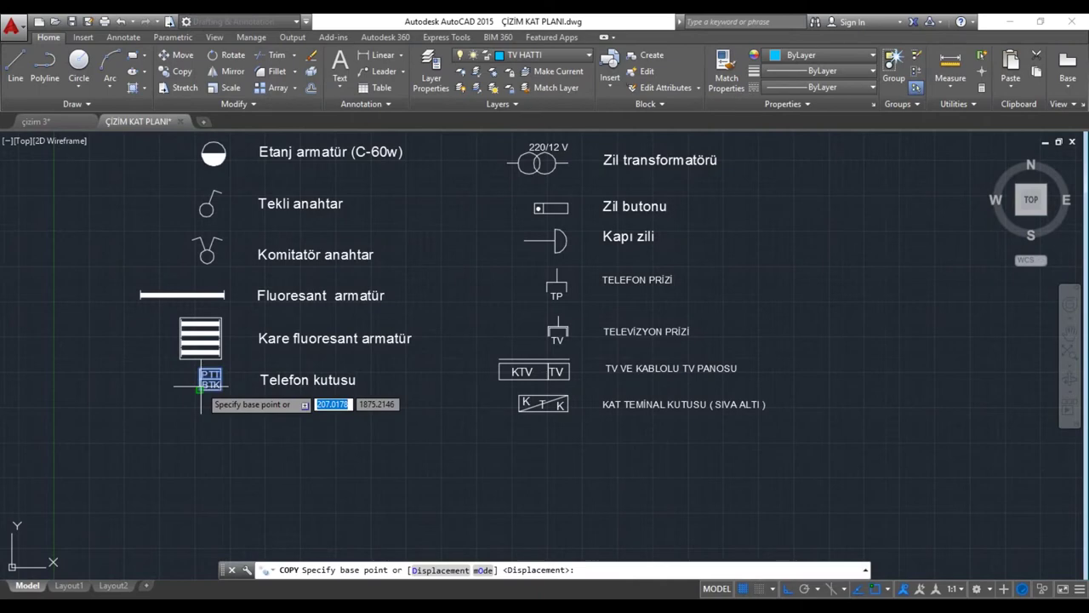
{"action": "left_click", "coordinate": [201, 389]}
{"action": "middle_click_drag", "start_coordinate": [706, 355], "coordinate": [61, 303]}
{"action": "scroll", "coordinate": [758, 352], "scroll_direction": "down", "scroll_amount": 3}
{"action": "middle_click_drag", "start_coordinate": [759, 352], "coordinate": [127, 301]}
{"action": "scroll", "coordinate": [328, 307], "scroll_direction": "up", "scroll_amount": 5}
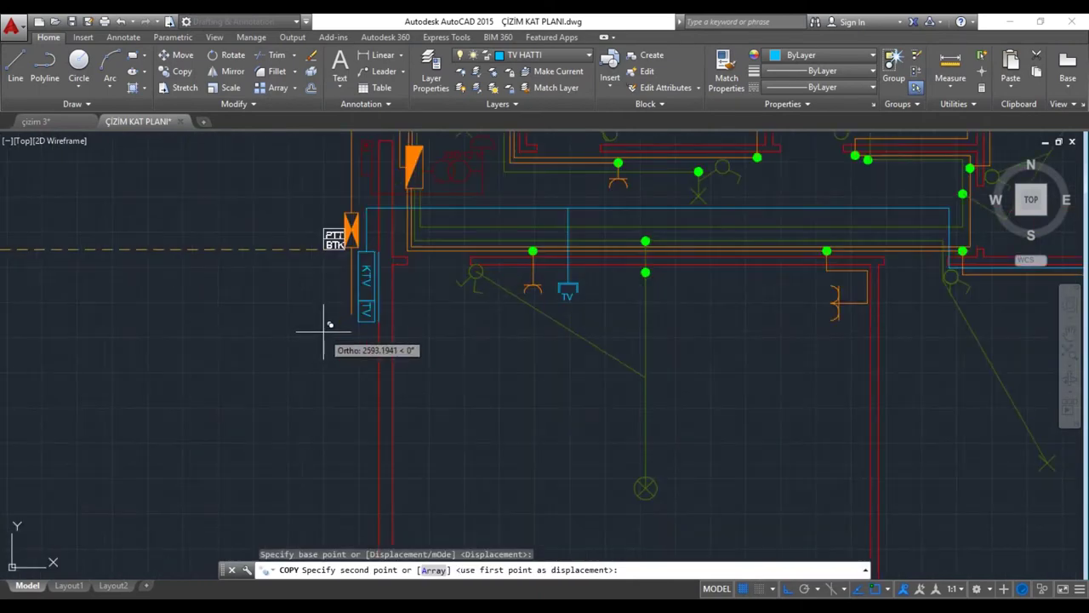
{"action": "left_click", "coordinate": [310, 263]}
{"action": "key", "text": "Escape"}
Step: Copy the TELEFON PRIZI (TP) outlet from the legend and place it above the PTT/BTK box
{"action": "mouse_move", "coordinate": [224, 314]}
{"action": "middle_mouse_down"}
{"action": "mouse_move", "coordinate": [430, 369]}
{"action": "mouse_move", "coordinate": [709, 388]}
{"action": "middle_mouse_up"}
{"action": "scroll", "coordinate": [709, 387], "scroll_direction": "down", "scroll_amount": 3}
{"action": "middle_click_drag", "start_coordinate": [158, 299], "coordinate": [362, 269]}
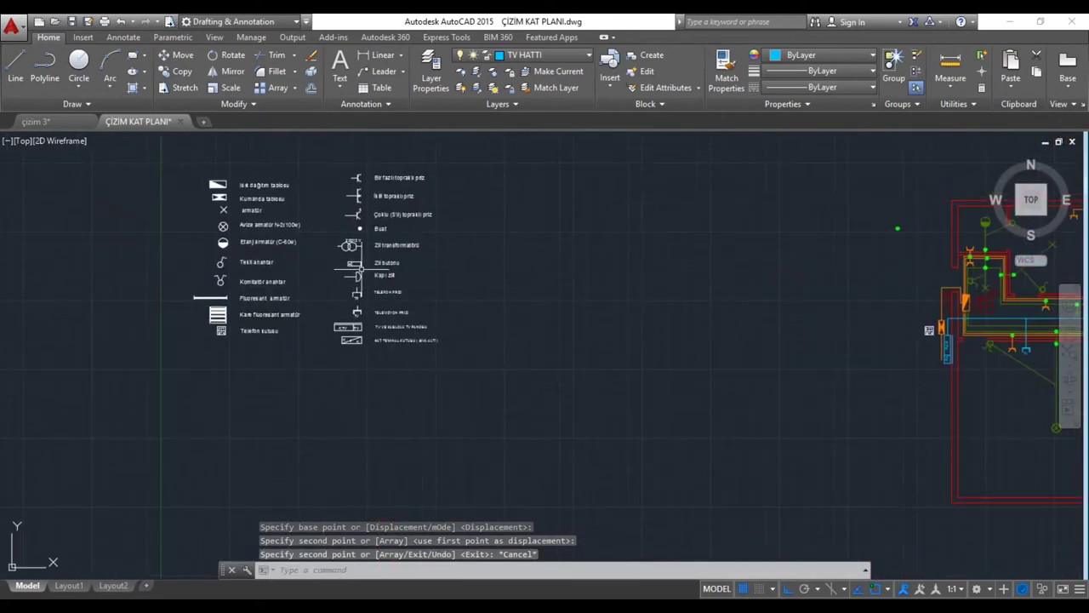
{"action": "scroll", "coordinate": [357, 289], "scroll_direction": "up", "scroll_amount": 2}
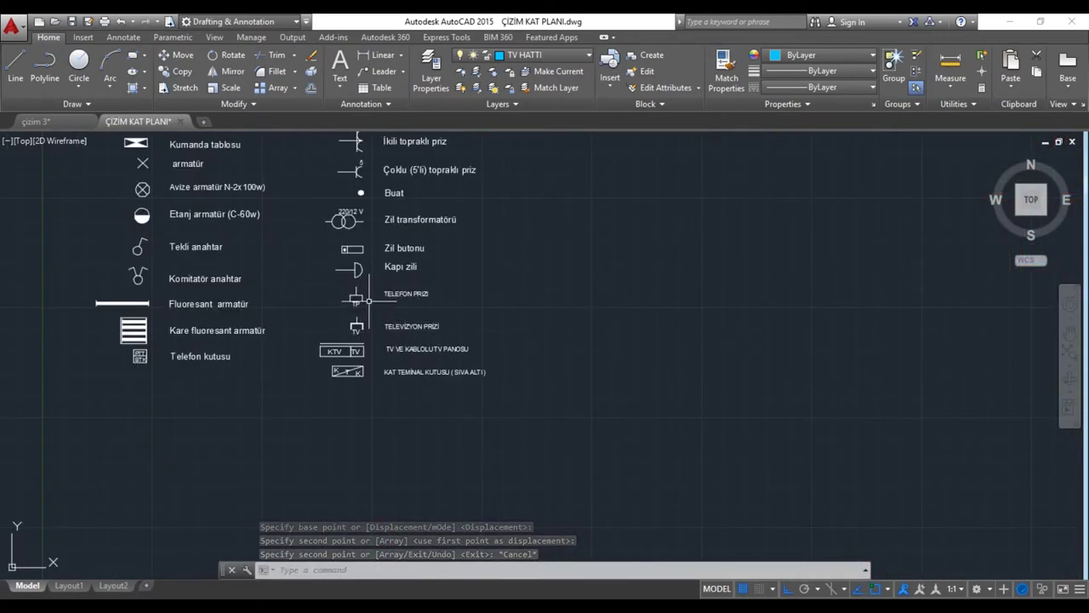
{"action": "left_click", "coordinate": [355, 297]}
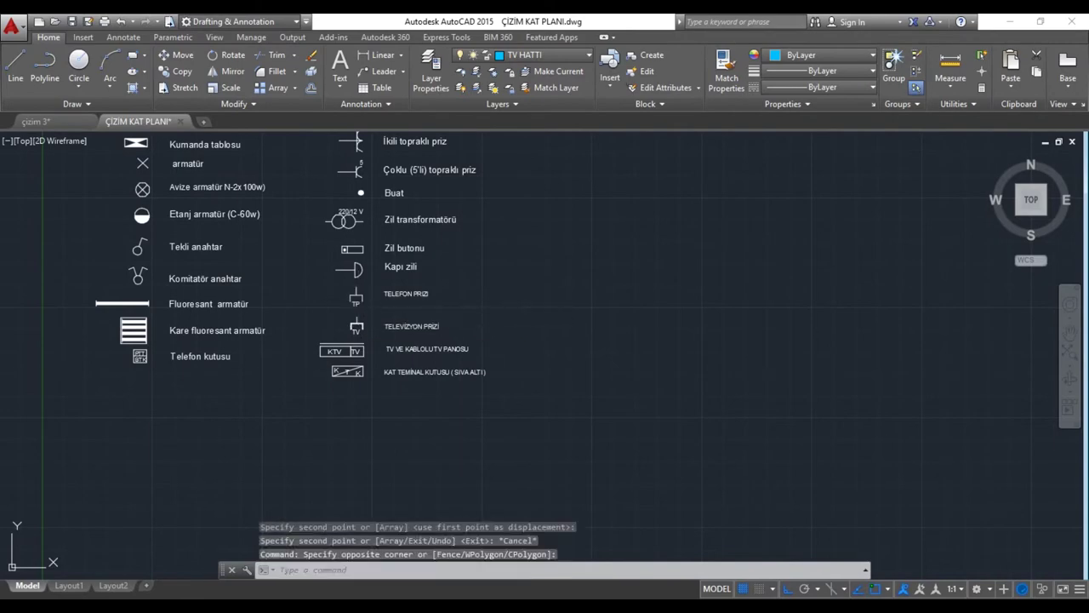
{"action": "left_click", "coordinate": [355, 307]}
{"action": "left_click", "coordinate": [182, 71]}
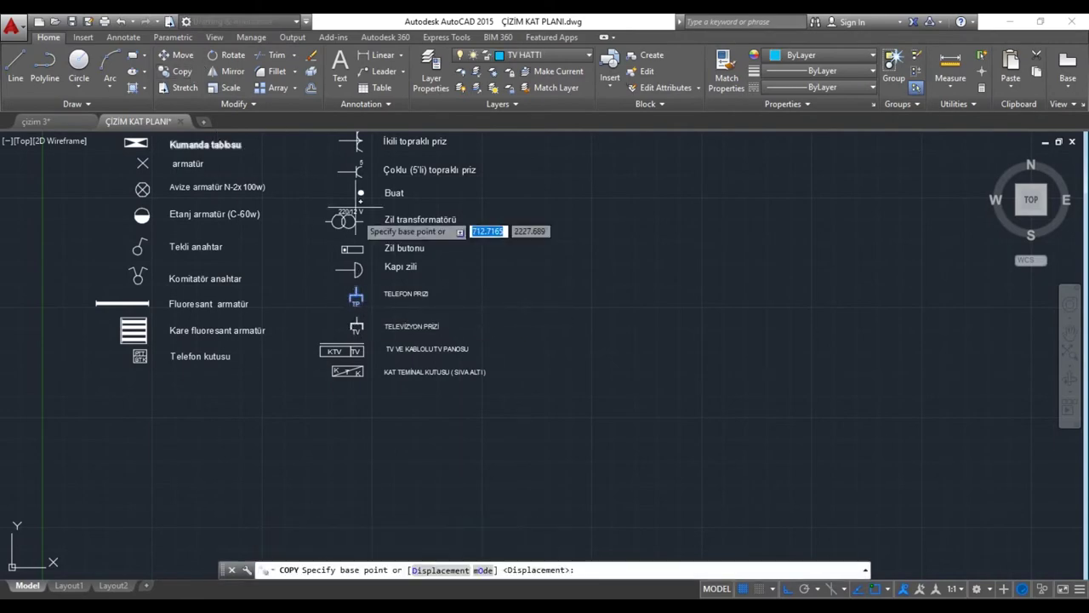
{"action": "left_click", "coordinate": [356, 291]}
{"action": "middle_click_drag", "start_coordinate": [682, 300], "coordinate": [93, 240]}
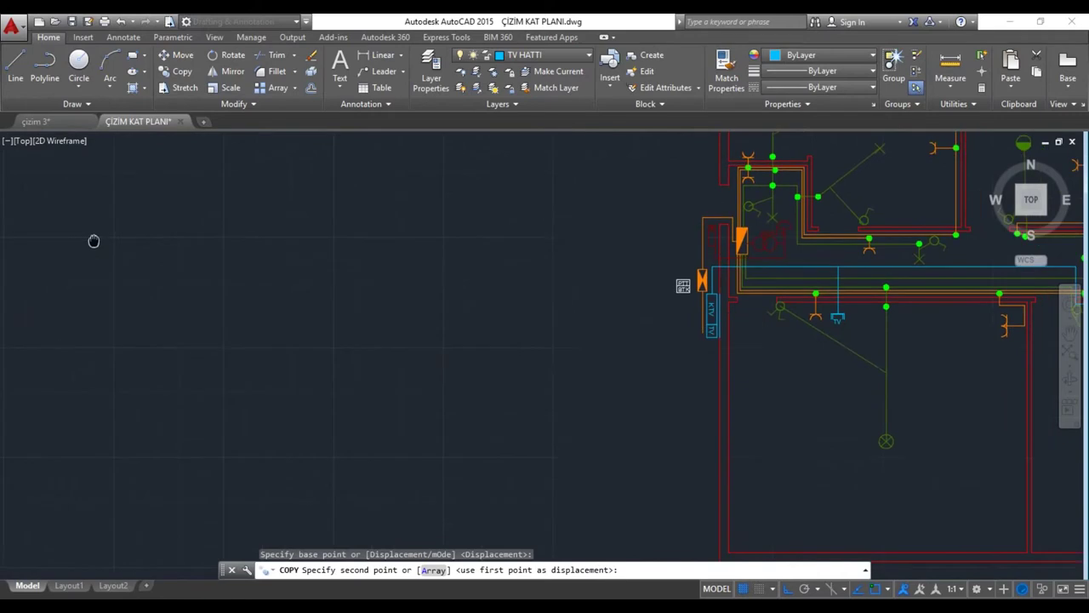
{"action": "scroll", "coordinate": [682, 304], "scroll_direction": "up", "scroll_amount": 2}
{"action": "scroll", "coordinate": [672, 289], "scroll_direction": "up", "scroll_amount": 3}
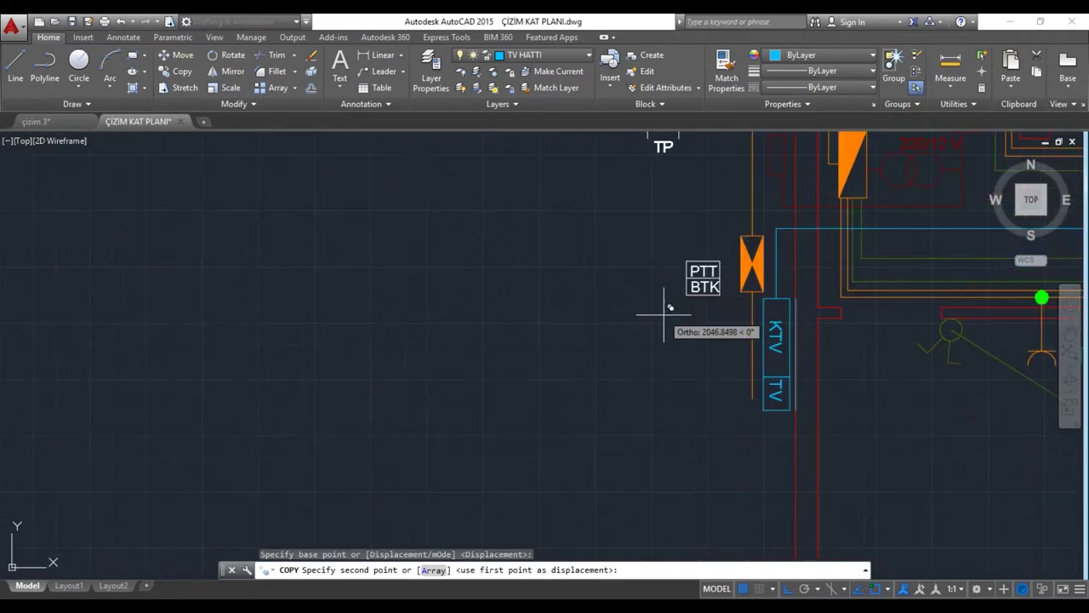
{"action": "left_click", "coordinate": [664, 314]}
{"action": "key", "text": "Escape"}
{"action": "middle_click_drag", "start_coordinate": [649, 280], "coordinate": [639, 347]}
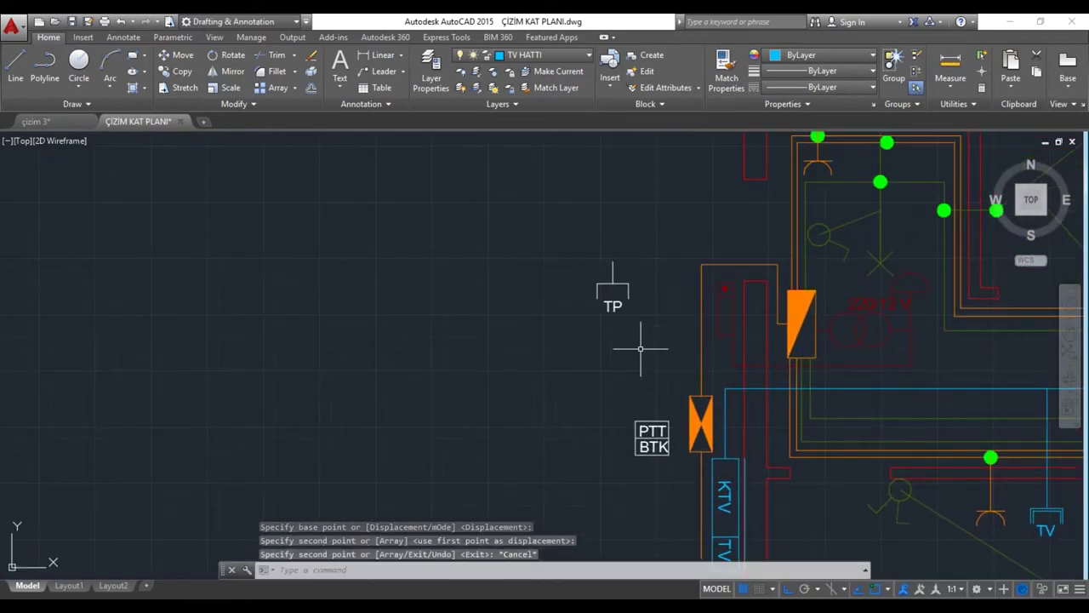
{"action": "left_click", "coordinate": [613, 285]}
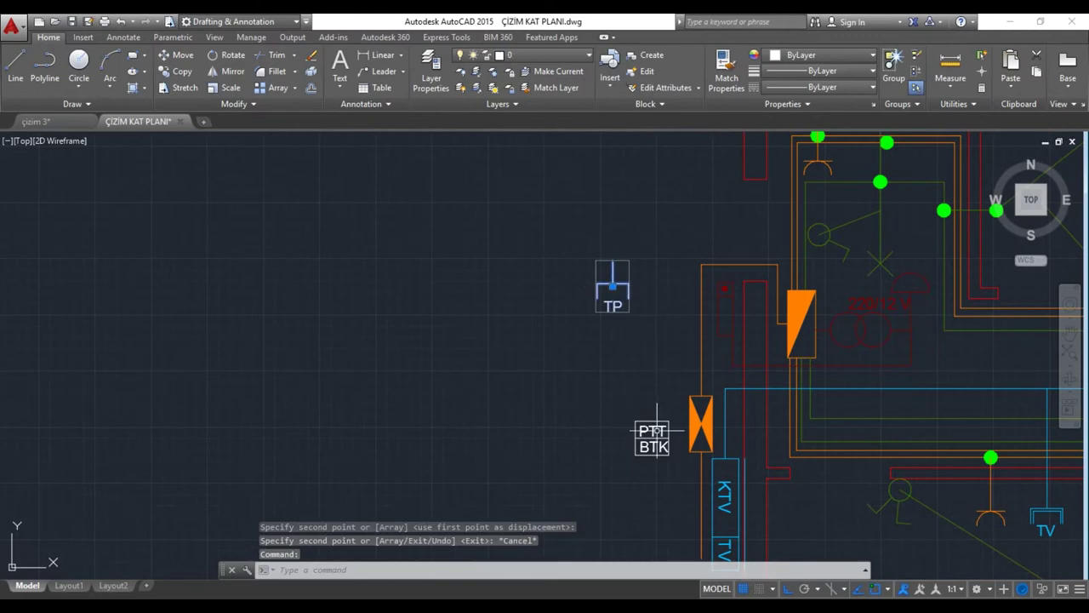
Step: Move the TP outlet and PTT/BTK box onto the TELEFON HATTI layer
{"action": "left_click", "coordinate": [644, 429]}
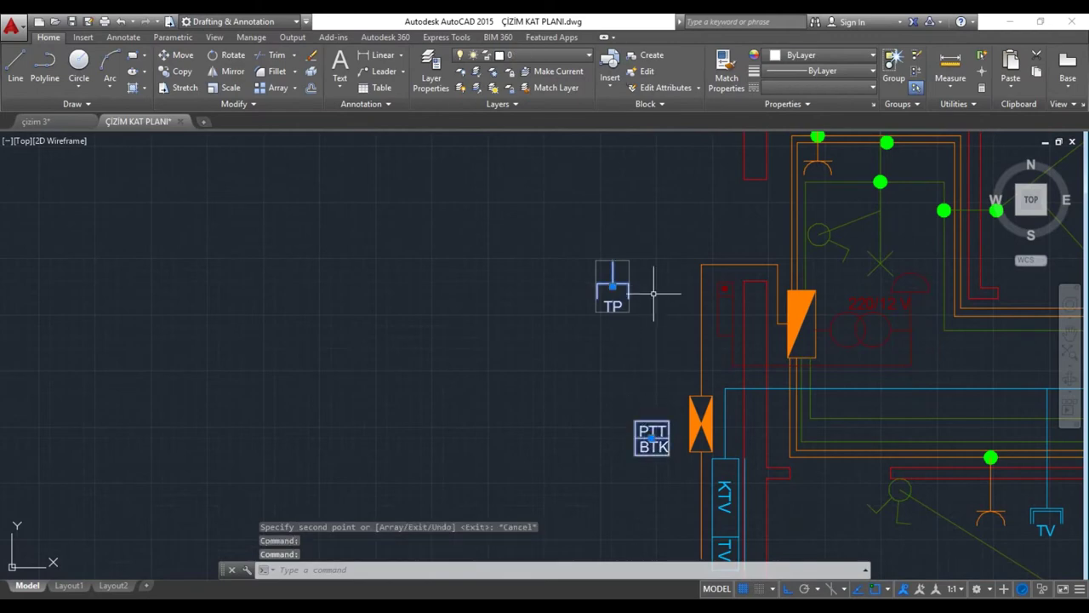
{"action": "left_click", "coordinate": [544, 59]}
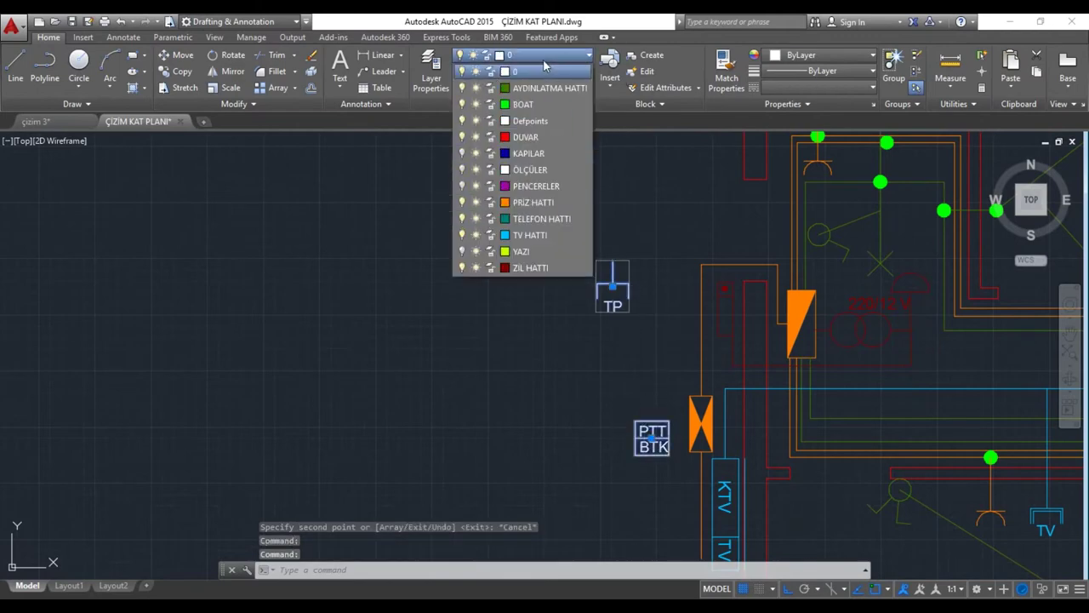
{"action": "left_click", "coordinate": [533, 218]}
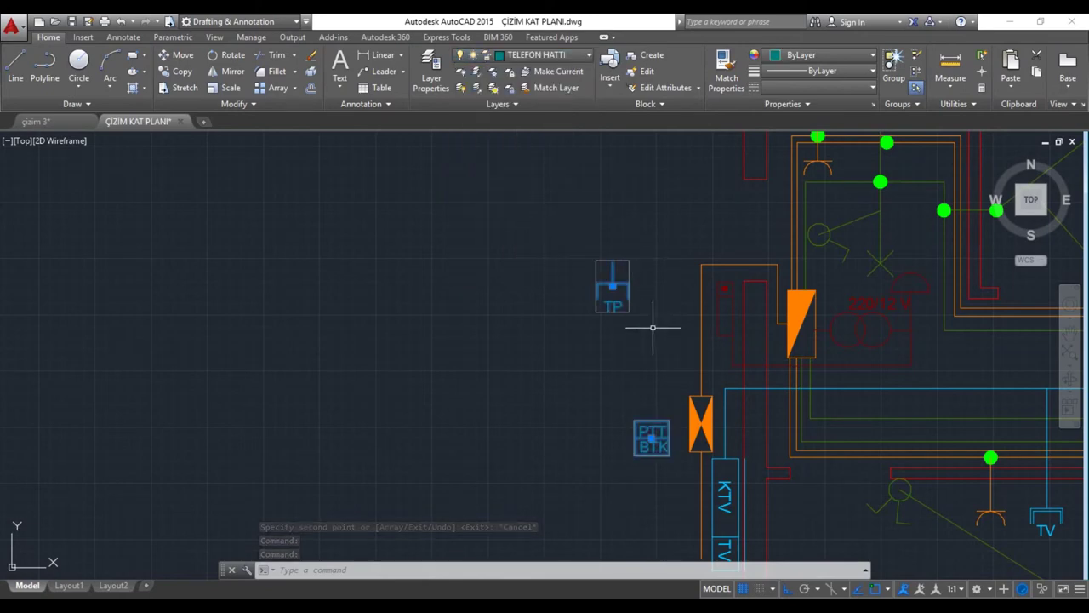
{"action": "key", "text": "Escape"}
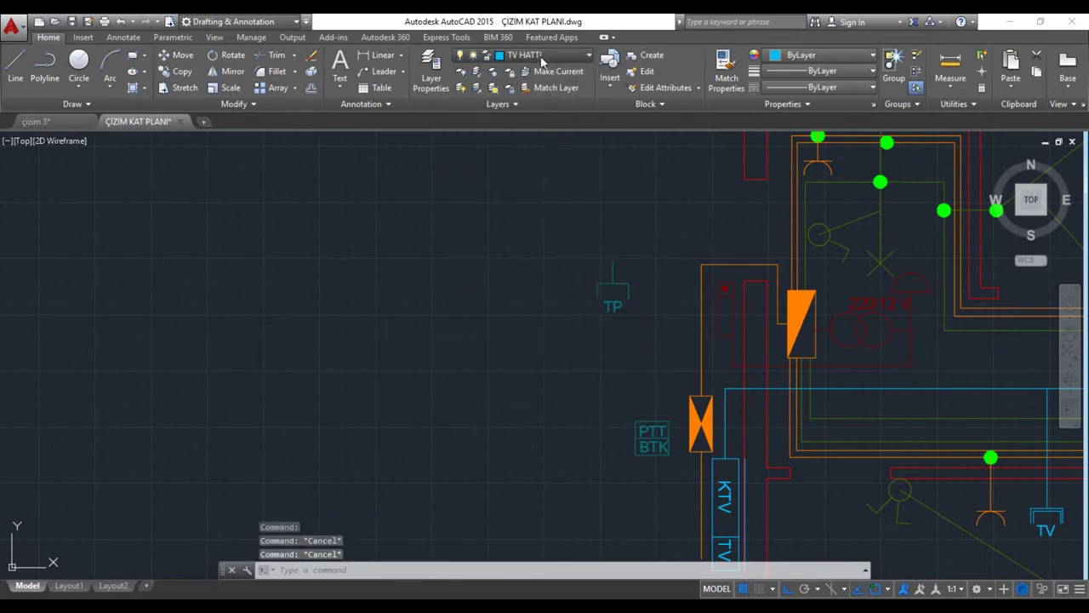
Step: Make TELEFON HATTI the current layer
{"action": "left_click", "coordinate": [542, 57]}
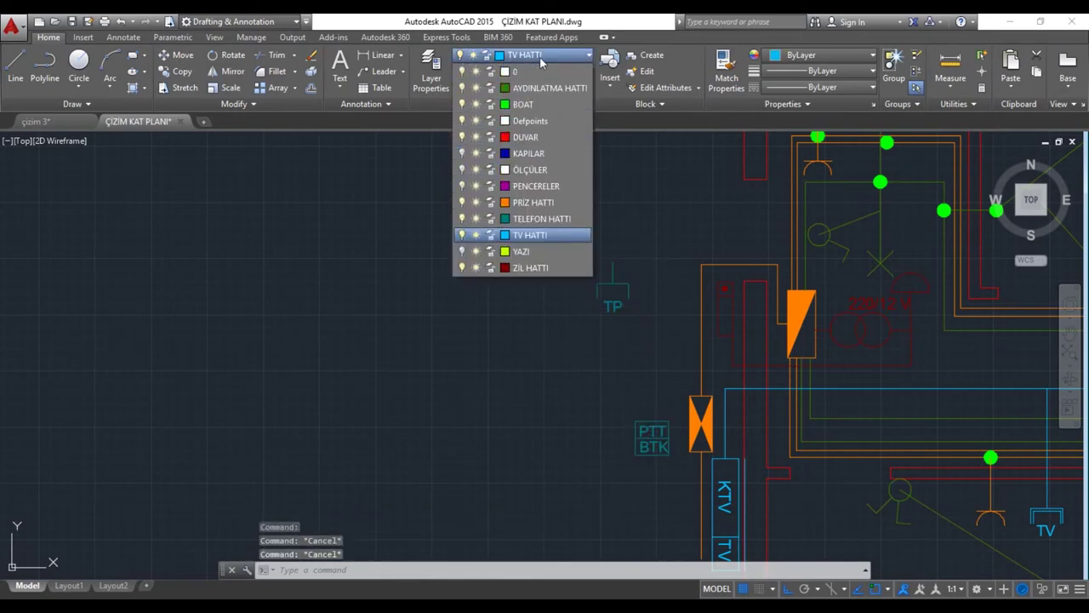
{"action": "left_click", "coordinate": [522, 223]}
{"action": "middle_click_drag", "start_coordinate": [642, 388], "coordinate": [540, 286]}
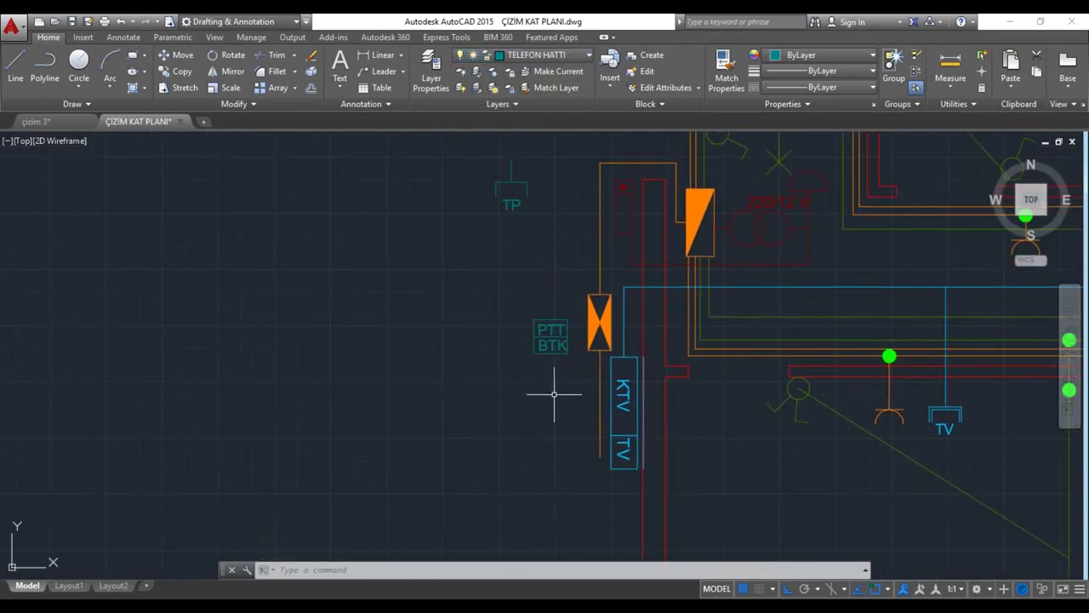
{"action": "mouse_move", "coordinate": [542, 408]}
{"action": "middle_mouse_down"}
{"action": "mouse_move", "coordinate": [454, 365]}
{"action": "mouse_move", "coordinate": [406, 393]}
{"action": "middle_mouse_up"}
{"action": "scroll", "coordinate": [454, 365], "scroll_direction": "down", "scroll_amount": 2}
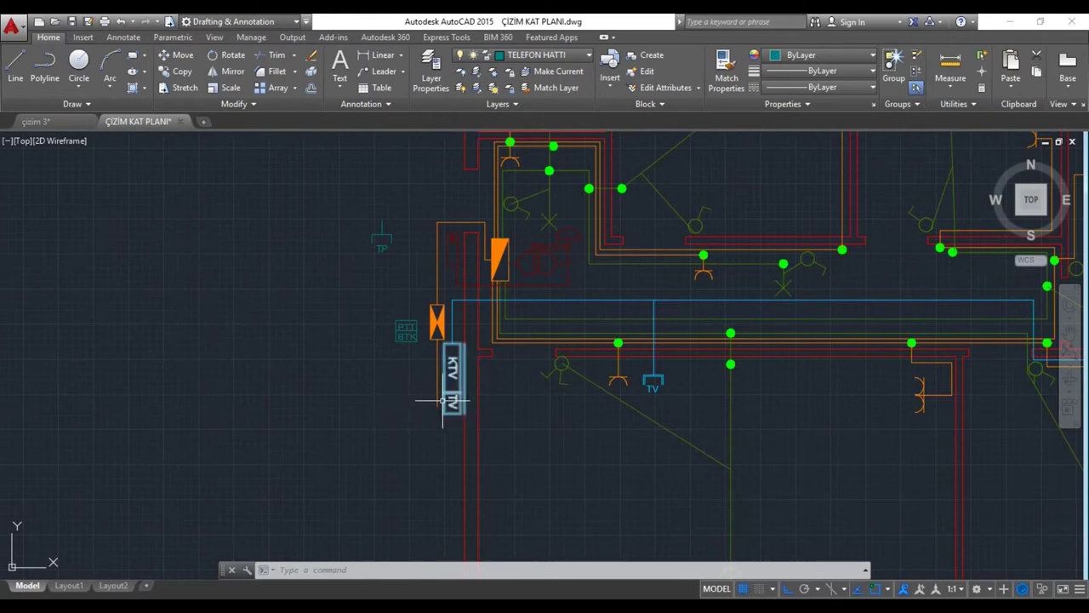
Step: Draw a telephone line (L) from the PTT box up, right across the plan, then down beside the TV outlet
{"action": "type", "text": "l"}
{"action": "key", "text": "Return"}
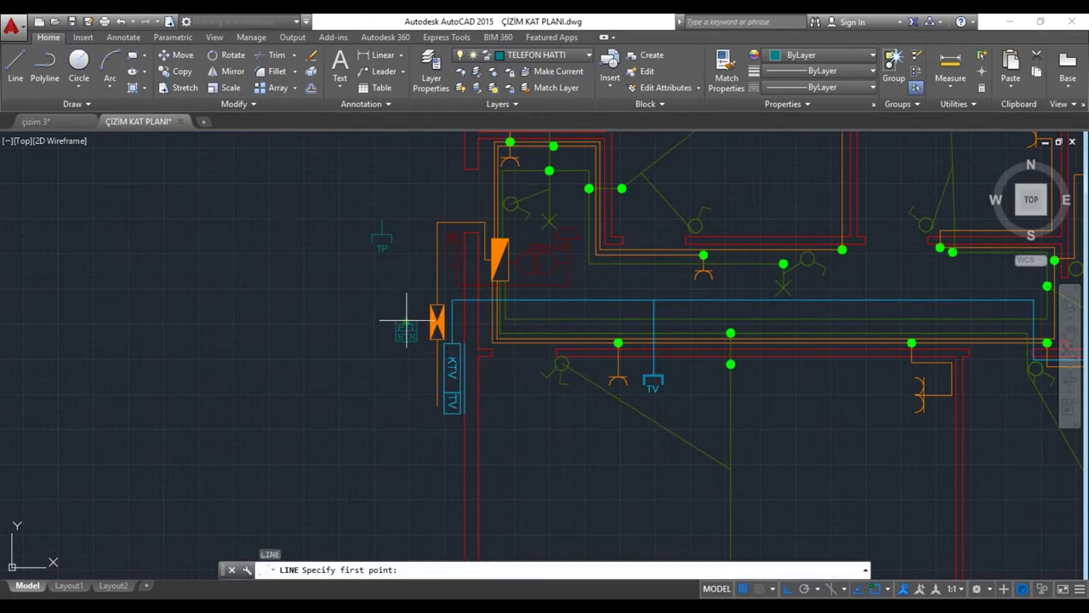
{"action": "left_click", "coordinate": [408, 318]}
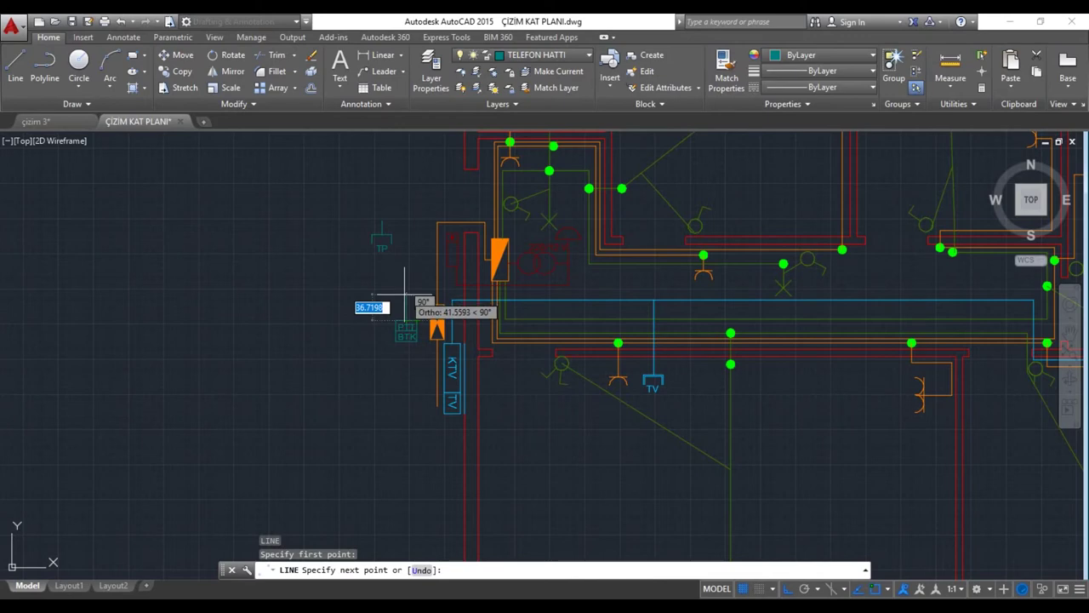
{"action": "scroll", "coordinate": [405, 291], "scroll_direction": "up", "scroll_amount": 4}
{"action": "left_click", "coordinate": [430, 295]}
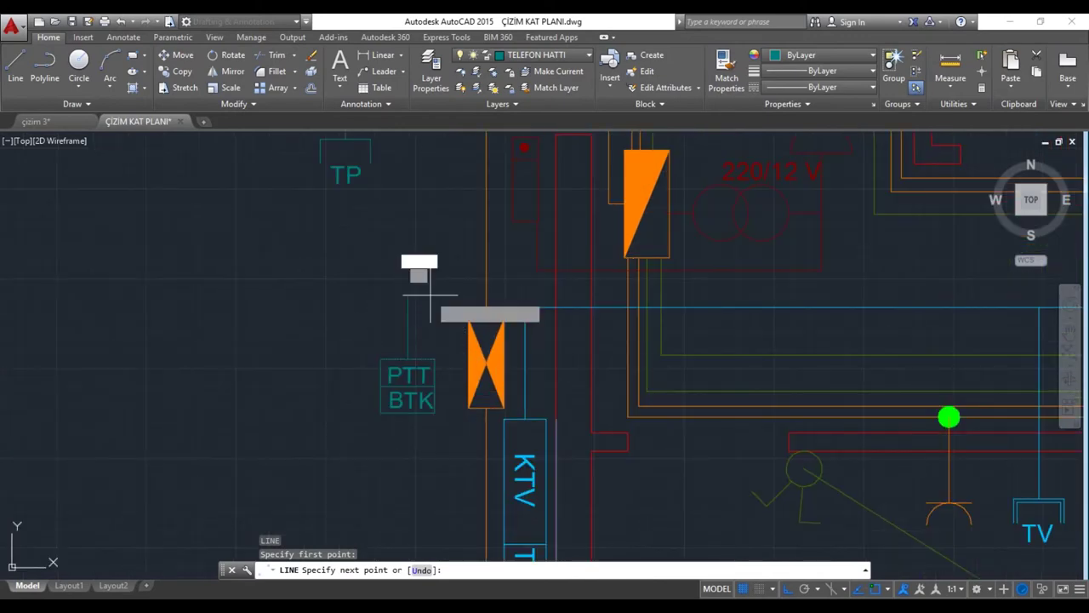
{"action": "middle_click_drag", "start_coordinate": [787, 296], "coordinate": [494, 322]}
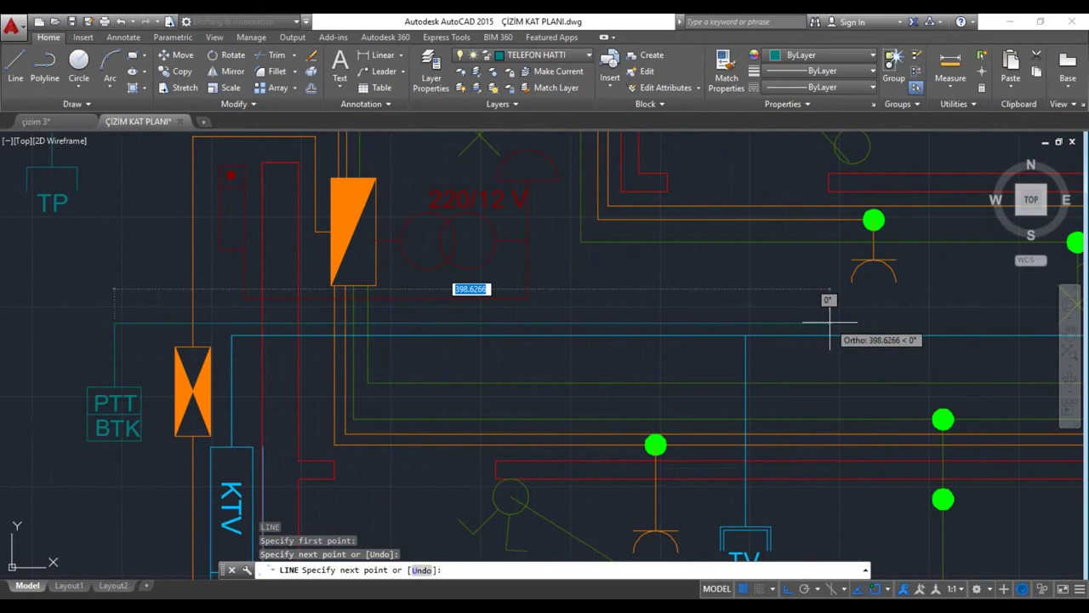
{"action": "left_click", "coordinate": [830, 323]}
{"action": "middle_click_drag", "start_coordinate": [826, 516], "coordinate": [791, 407]}
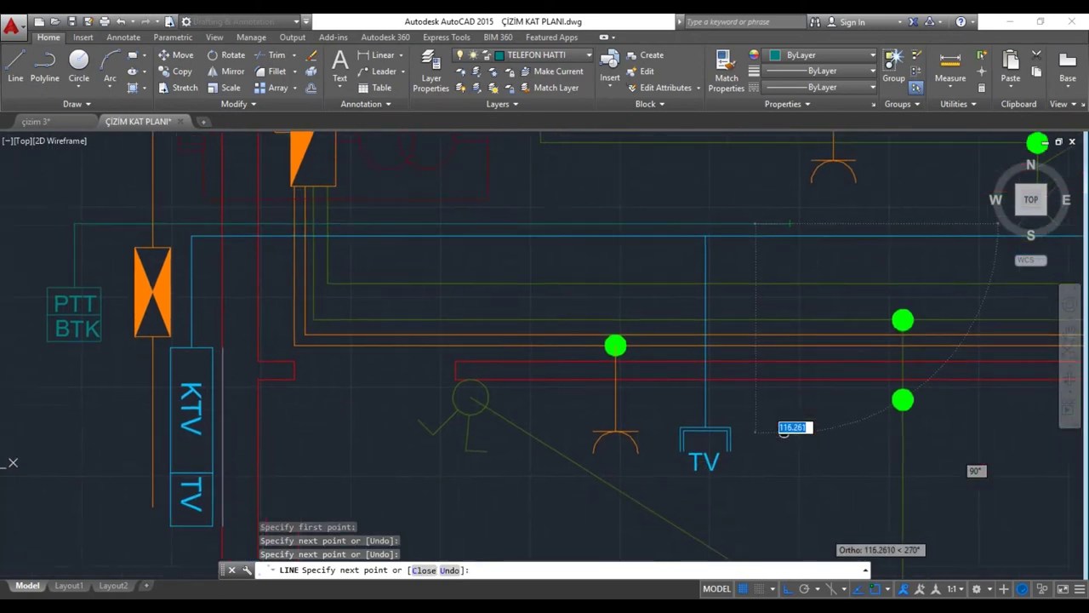
{"action": "left_click", "coordinate": [789, 409]}
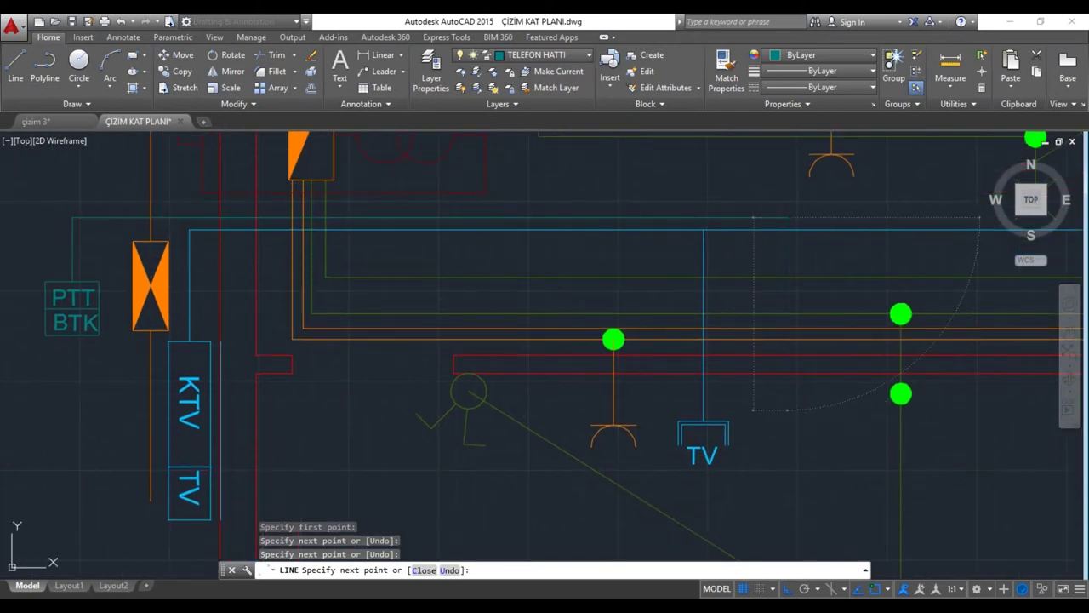
{"action": "key", "text": "Return"}
{"action": "scroll", "coordinate": [720, 436], "scroll_direction": "down", "scroll_amount": 5}
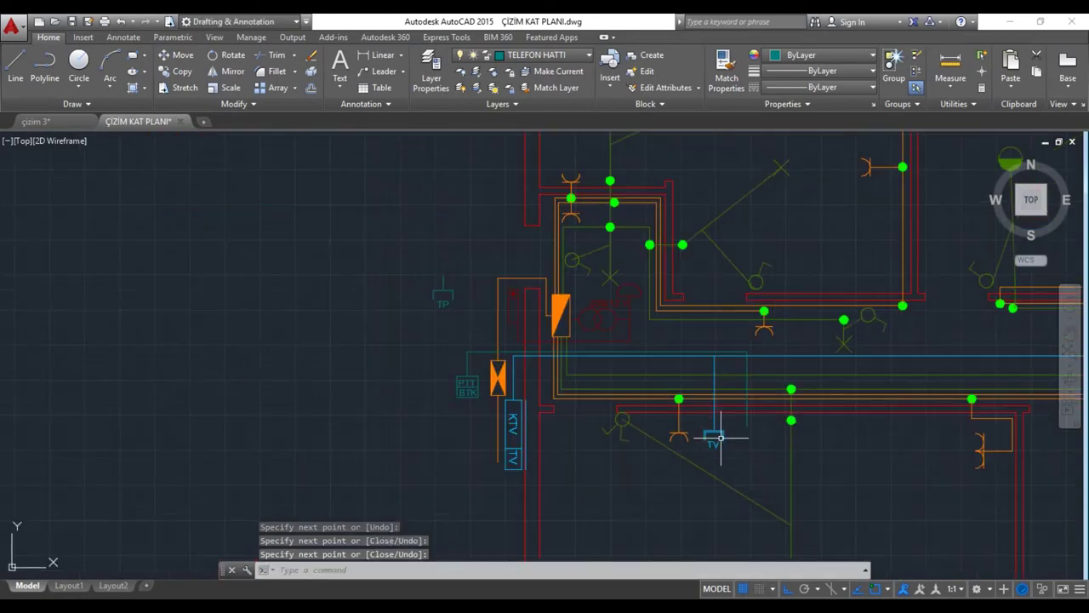
{"action": "middle_click_drag", "start_coordinate": [586, 462], "coordinate": [713, 442]}
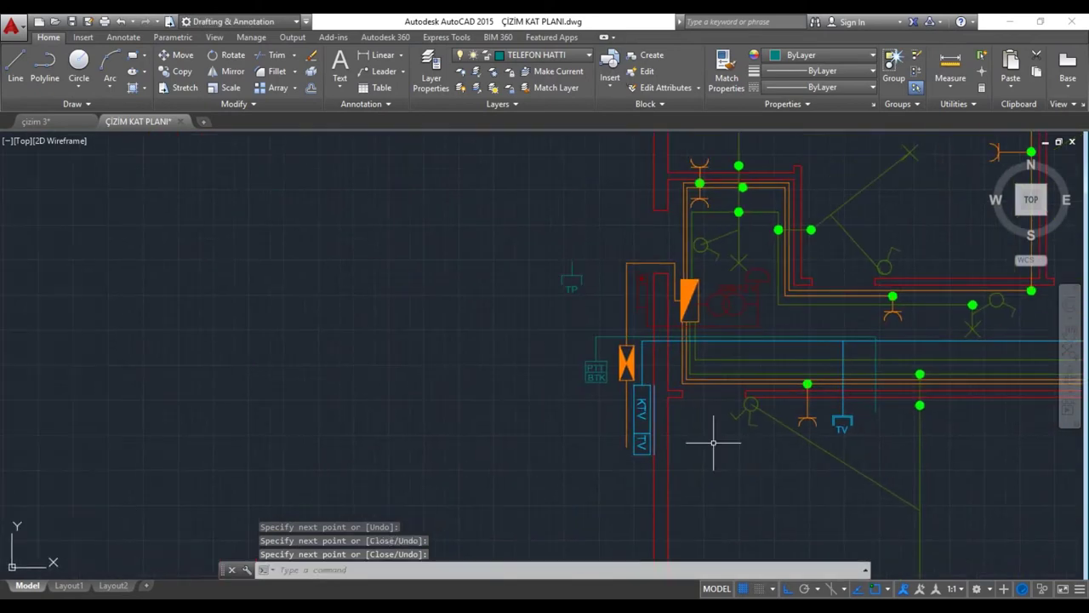
{"action": "left_click", "coordinate": [583, 274]}
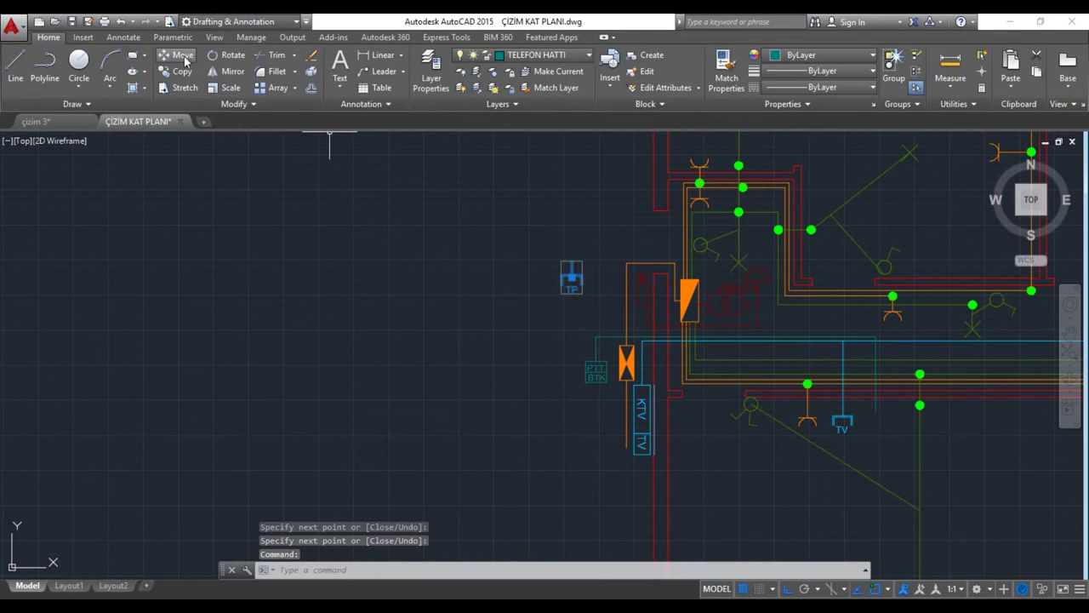
Step: Move the TP socket to the telephone line's end, right beside the TV outlet
{"action": "left_click", "coordinate": [176, 54]}
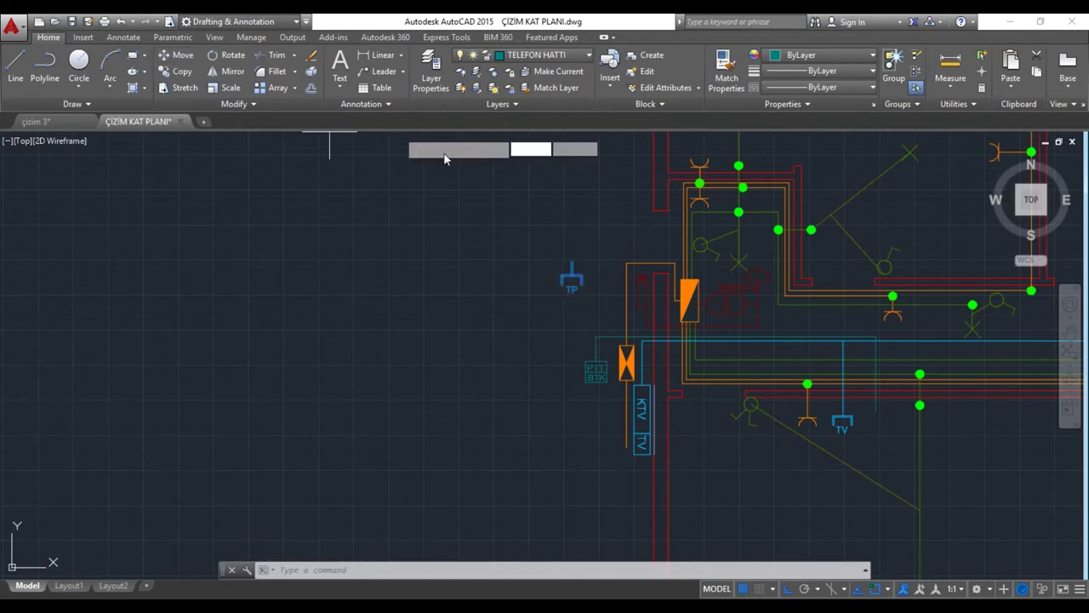
{"action": "left_click", "coordinate": [576, 250]}
{"action": "middle_click_drag", "start_coordinate": [863, 413], "coordinate": [699, 371]}
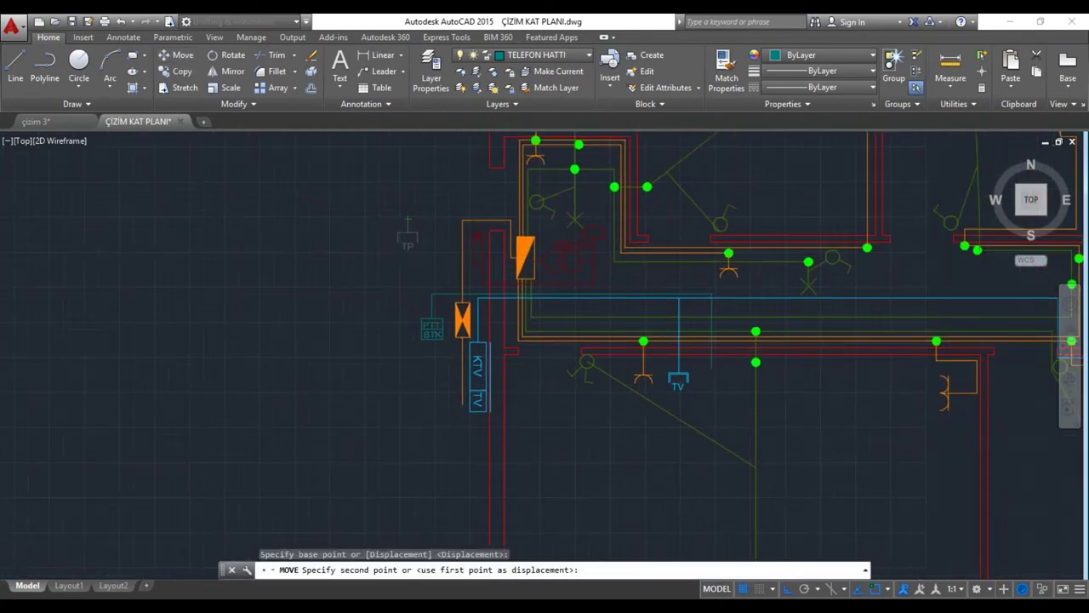
{"action": "left_click", "coordinate": [717, 359]}
{"action": "scroll", "coordinate": [719, 400], "scroll_direction": "up", "scroll_amount": 4}
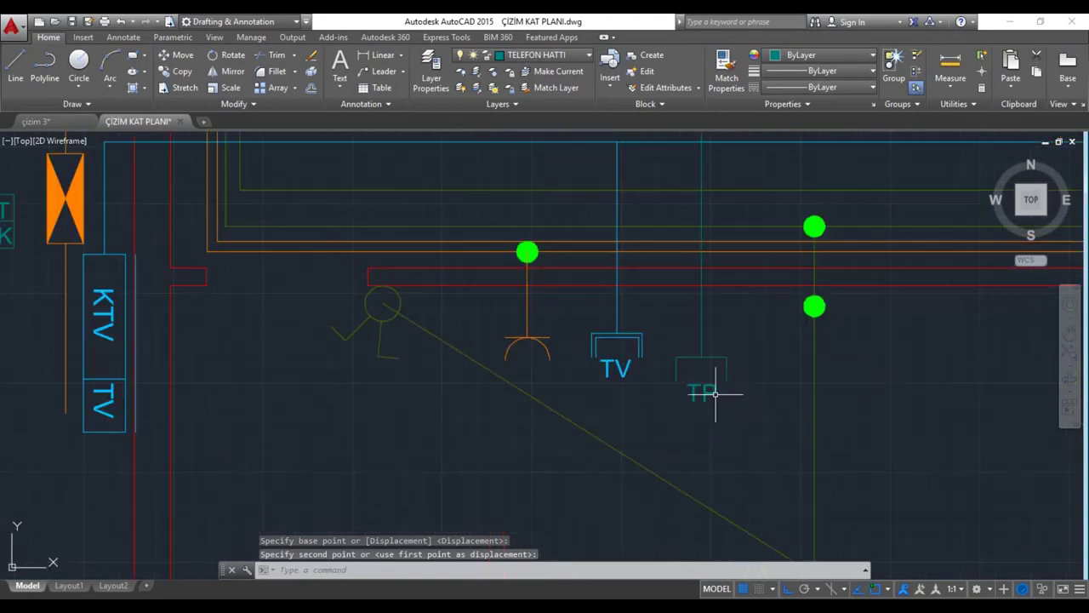
{"action": "left_click", "coordinate": [704, 347]}
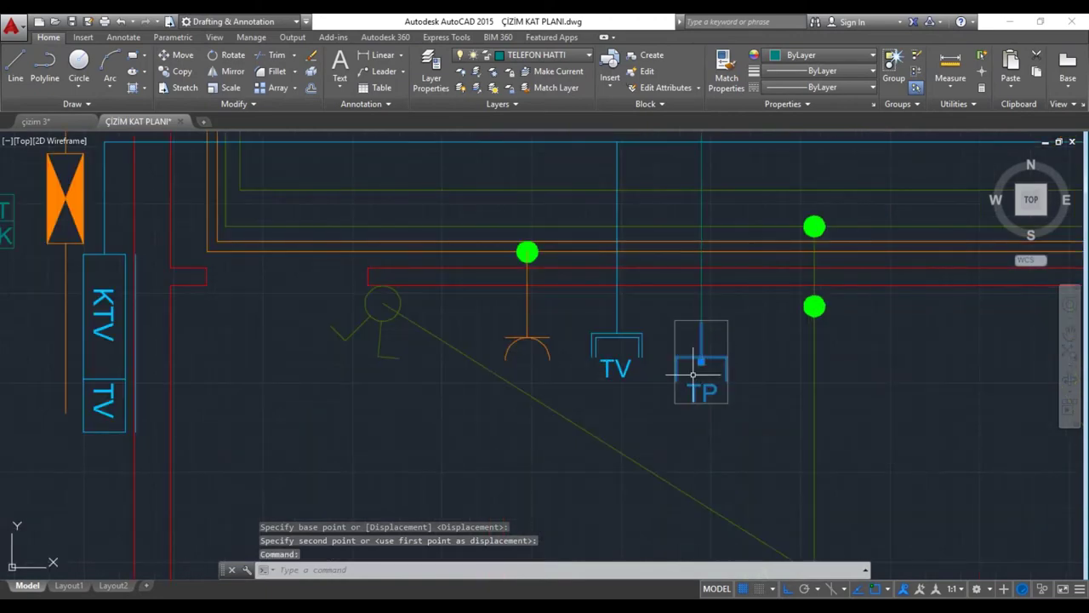
{"action": "left_click", "coordinate": [701, 361]}
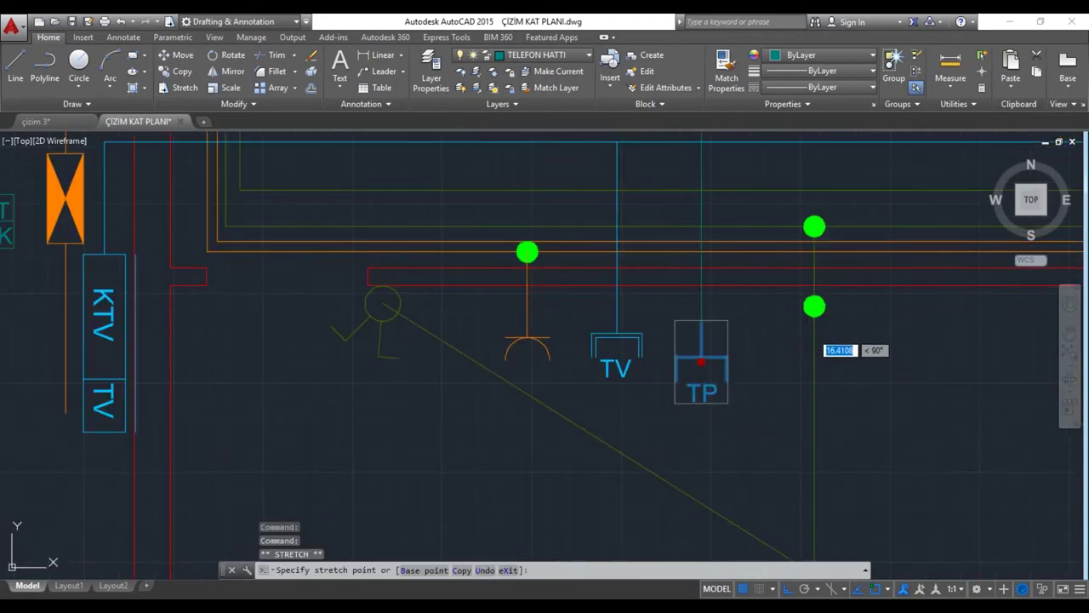
{"action": "key", "text": "Escape"}
{"action": "scroll", "coordinate": [703, 424], "scroll_direction": "down", "scroll_amount": 4}
{"action": "mouse_move", "coordinate": [758, 445]}
{"action": "middle_mouse_down"}
{"action": "mouse_move", "coordinate": [608, 413]}
{"action": "mouse_move", "coordinate": [534, 415]}
{"action": "middle_mouse_up"}
{"action": "scroll", "coordinate": [613, 414], "scroll_direction": "down", "scroll_amount": 3}
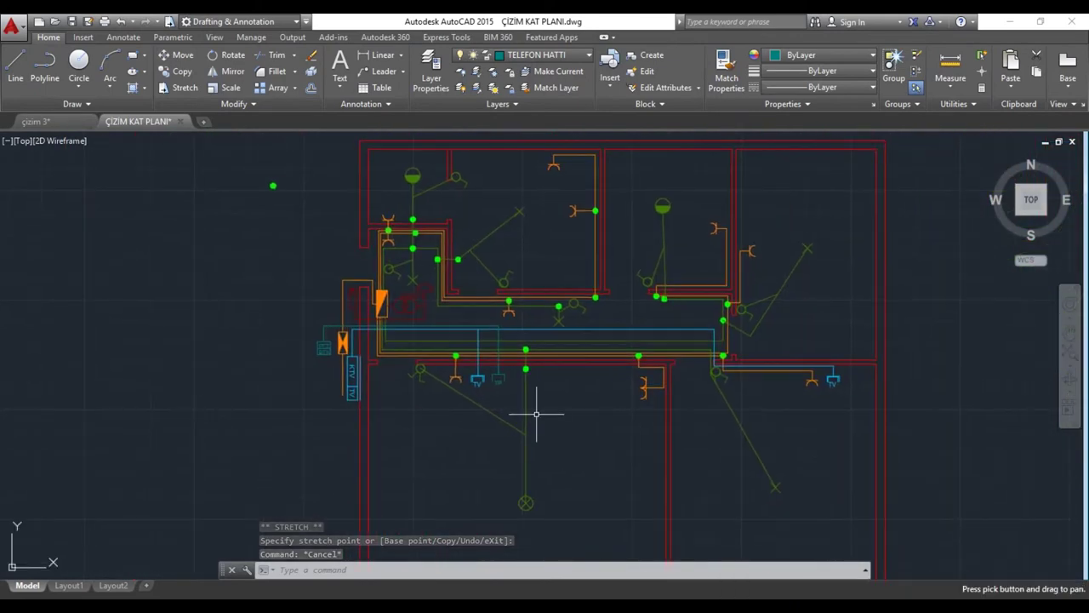
Step: Delete a stray object from the drawing
{"action": "left_click", "coordinate": [273, 187]}
{"action": "key", "text": "Delete"}
{"action": "scroll", "coordinate": [307, 244], "scroll_direction": "down", "scroll_amount": 2}
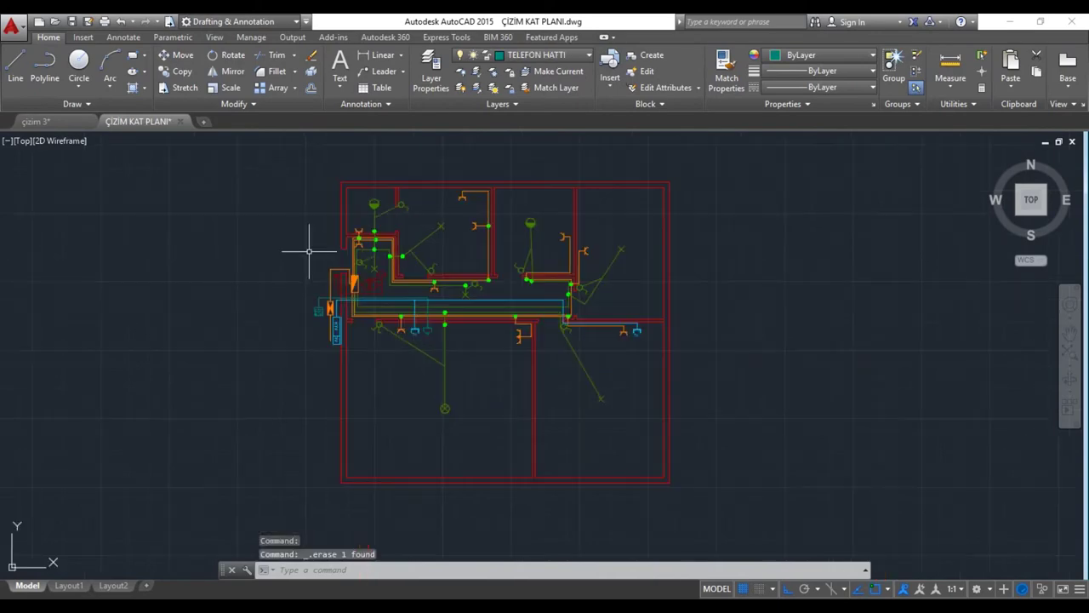
{"action": "middle_click_drag", "start_coordinate": [346, 315], "coordinate": [336, 309]}
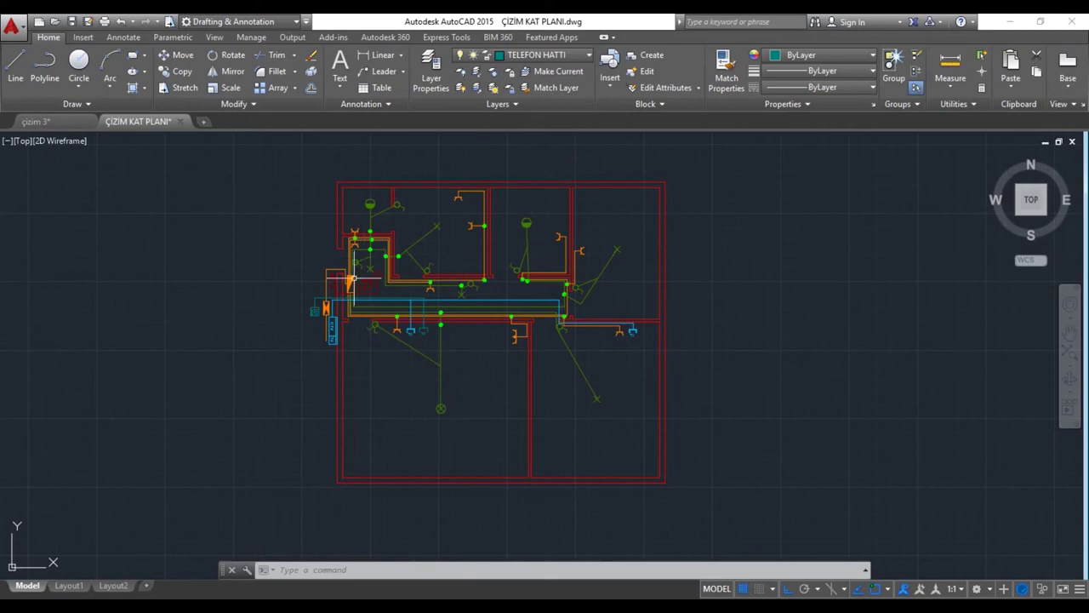
{"action": "scroll", "coordinate": [352, 324], "scroll_direction": "up", "scroll_amount": 5}
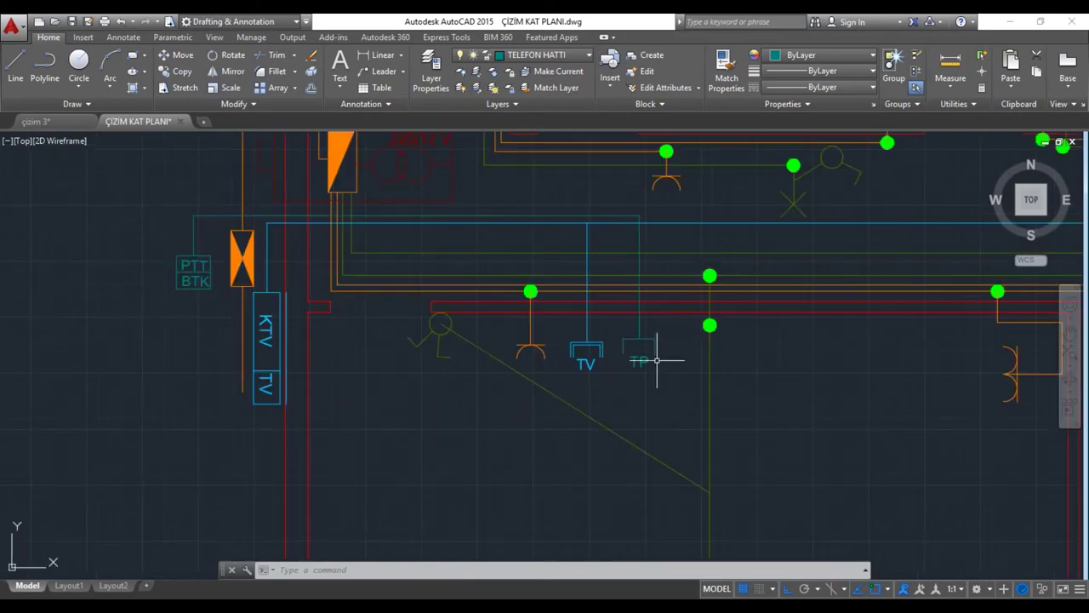
{"action": "scroll", "coordinate": [656, 358], "scroll_direction": "down", "scroll_amount": 5}
{"action": "mouse_move", "coordinate": [681, 377]}
{"action": "middle_mouse_down"}
{"action": "mouse_move", "coordinate": [457, 389]}
{"action": "mouse_move", "coordinate": [428, 369]}
{"action": "mouse_move", "coordinate": [481, 391]}
{"action": "middle_mouse_up"}
{"action": "scroll", "coordinate": [491, 413], "scroll_direction": "down", "scroll_amount": 3}
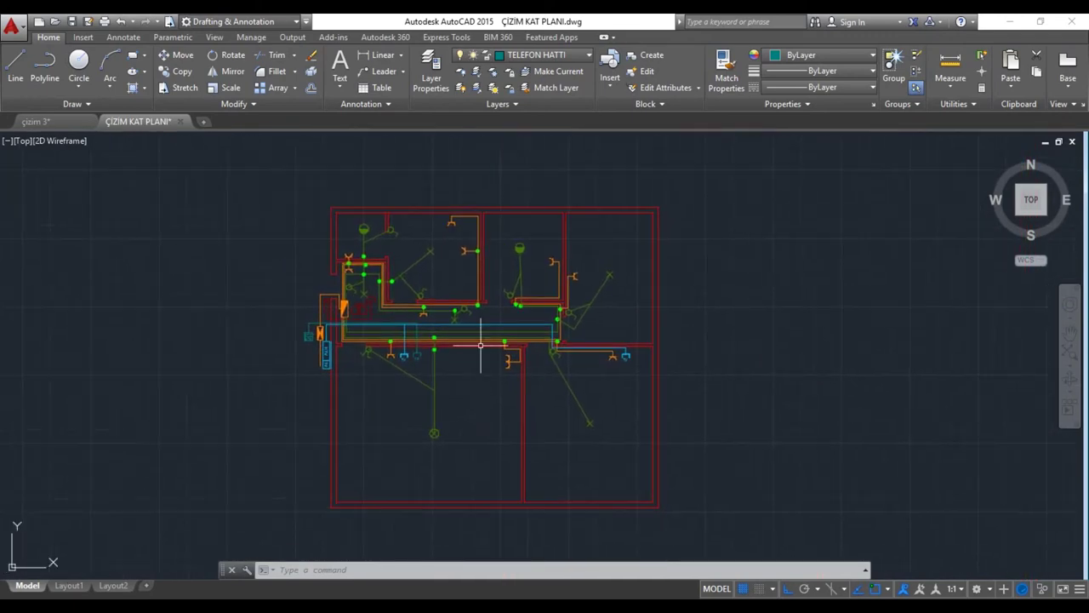
{"action": "left_click", "coordinate": [546, 56]}
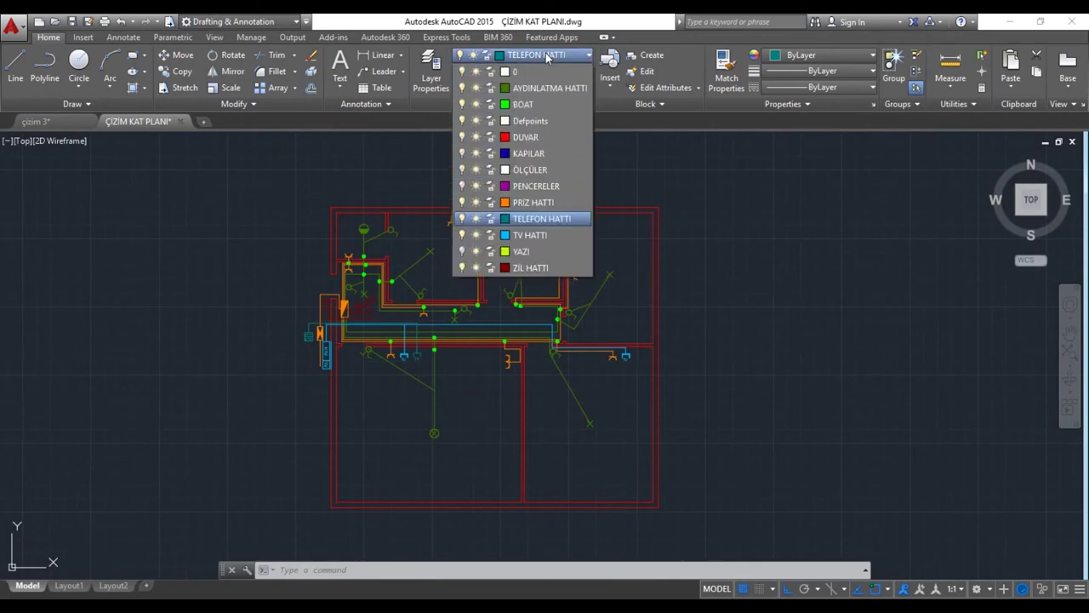
Step: Switch the KAPILAR, ÖLÇÜLER, PENCERELER and YAZI layers back on from the Layer dropdown
{"action": "left_click", "coordinate": [462, 153]}
{"action": "left_click", "coordinate": [462, 169]}
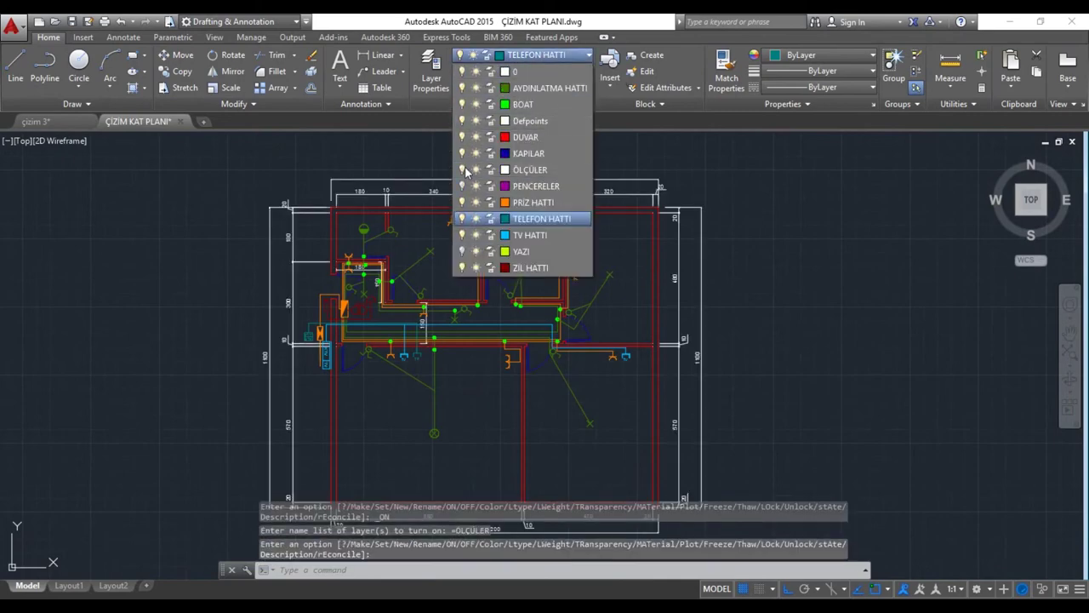
{"action": "left_click", "coordinate": [461, 185]}
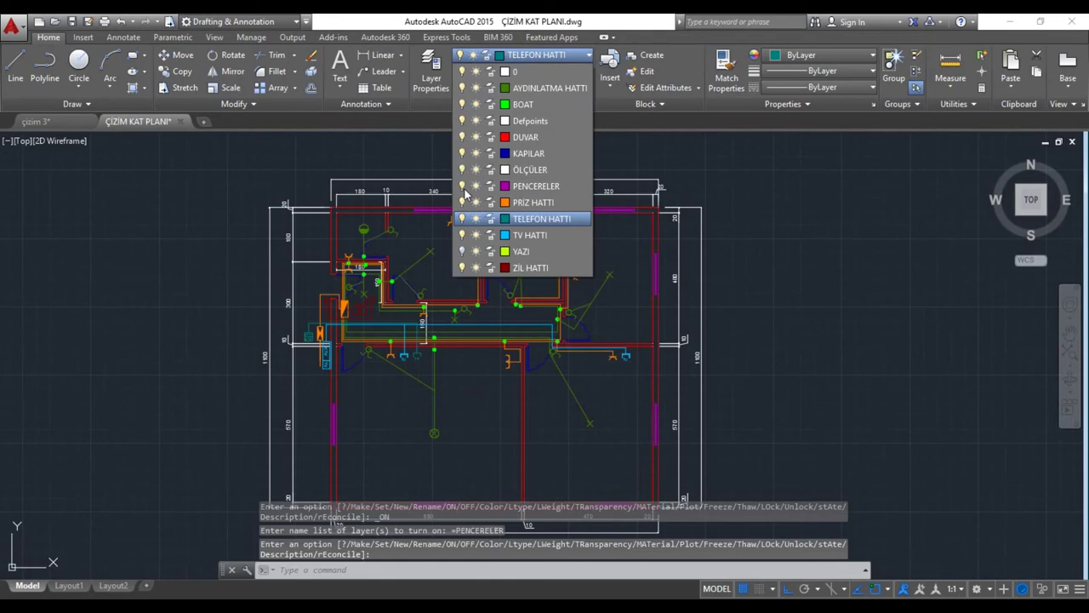
{"action": "left_click", "coordinate": [462, 251]}
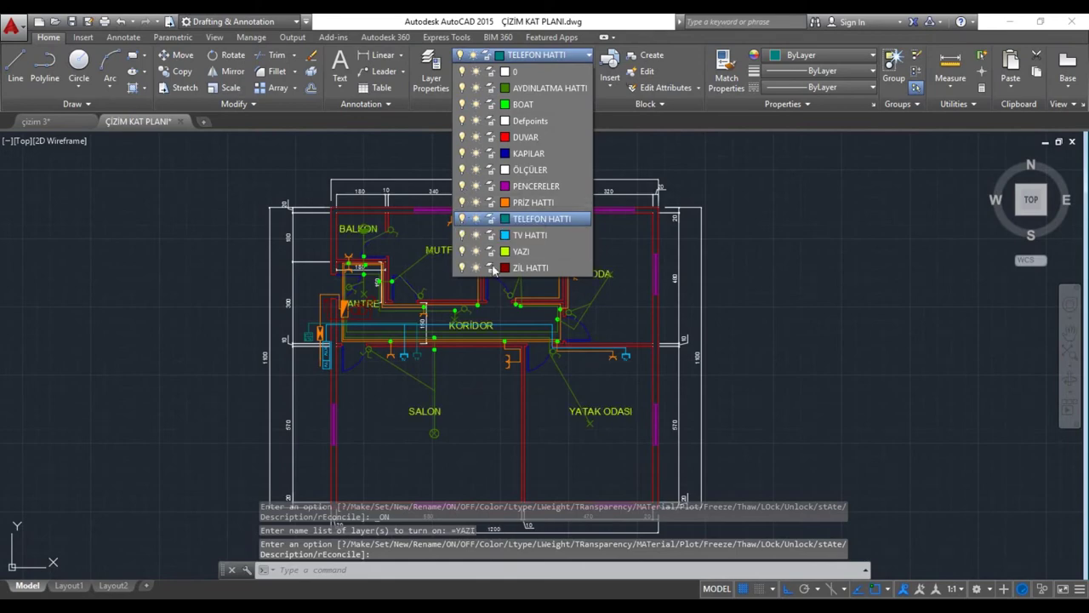
{"action": "left_click", "coordinate": [750, 269]}
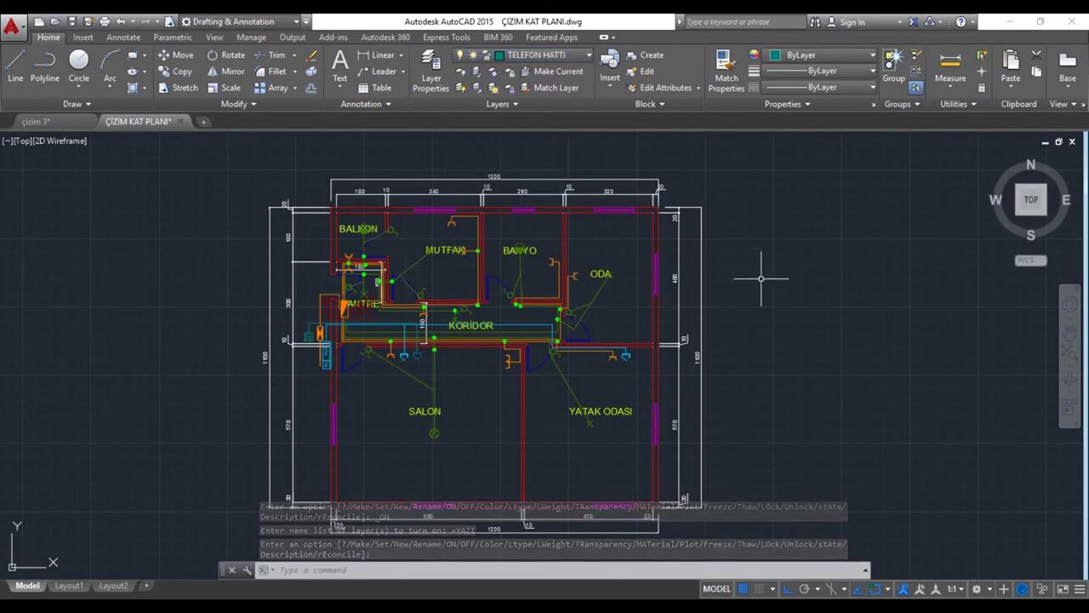
{"action": "scroll", "coordinate": [772, 289], "scroll_direction": "down", "scroll_amount": 2}
{"action": "scroll", "coordinate": [731, 285], "scroll_direction": "up", "scroll_amount": 1}
{"action": "scroll", "coordinate": [672, 296], "scroll_direction": "up", "scroll_amount": 1}
{"action": "scroll", "coordinate": [595, 308], "scroll_direction": "up", "scroll_amount": 1}
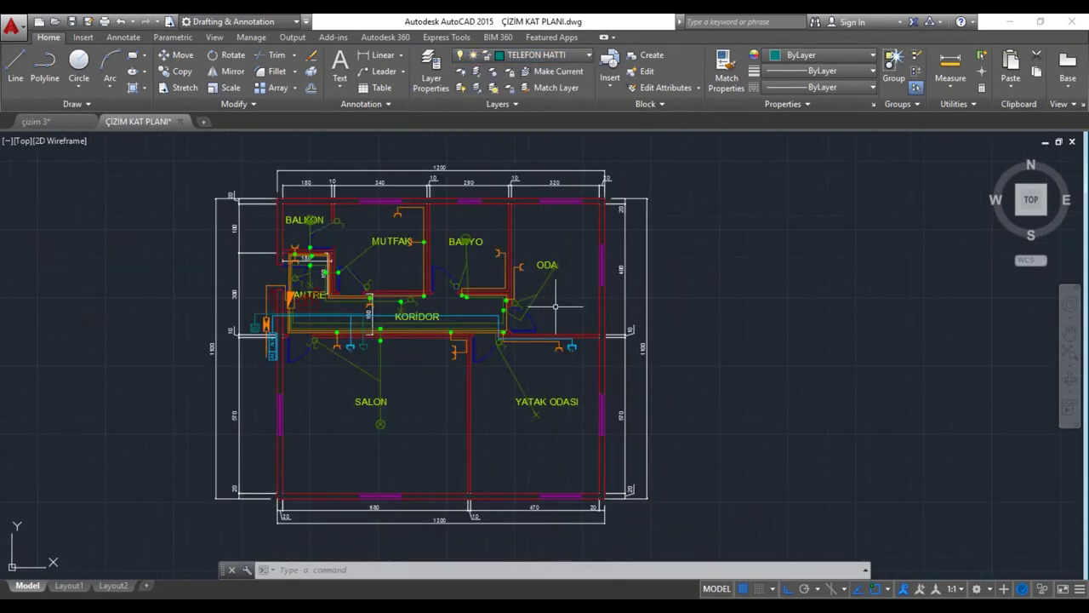
{"action": "middle_click_drag", "start_coordinate": [526, 324], "coordinate": [555, 326]}
{"action": "scroll", "coordinate": [535, 306], "scroll_direction": "up", "scroll_amount": 4}
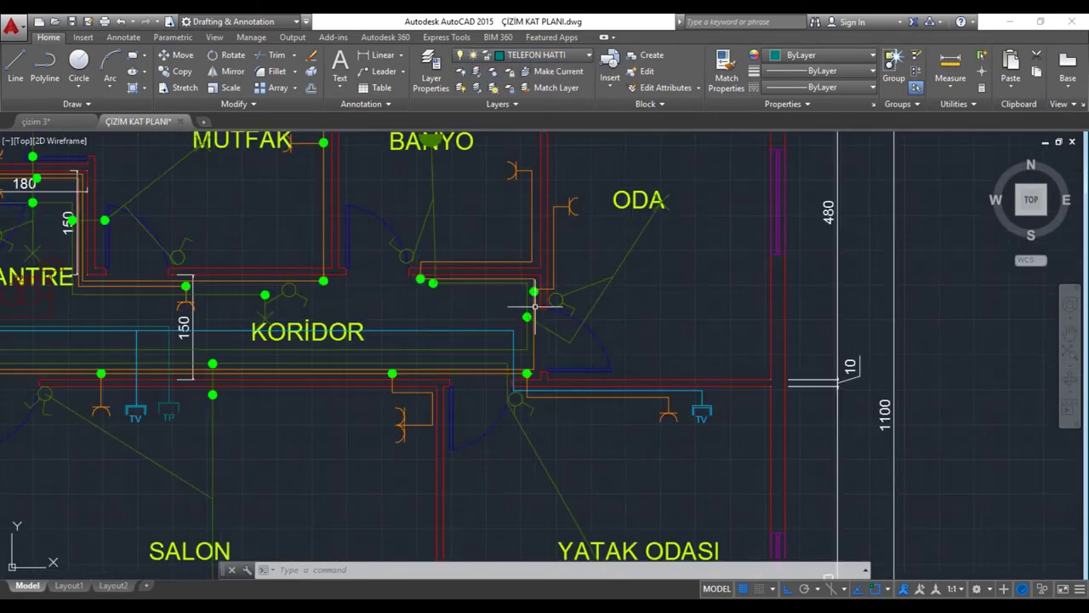
Step: Move the BANYO and MUTFAK room labels higher within the bathroom and kitchen
{"action": "scroll", "coordinate": [535, 309], "scroll_direction": "down", "scroll_amount": 2}
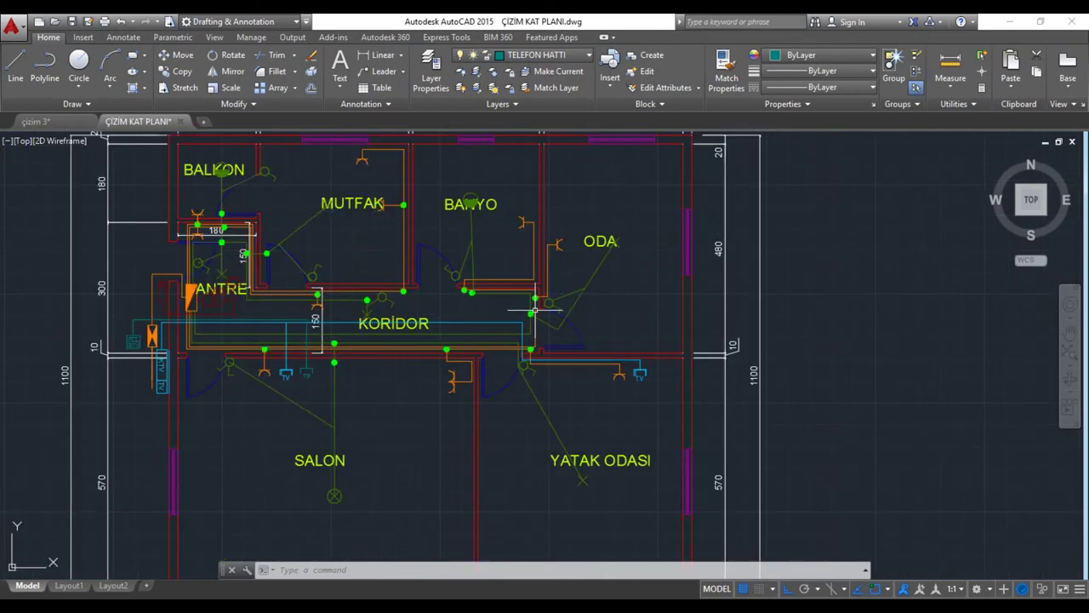
{"action": "left_click", "coordinate": [476, 205]}
{"action": "left_click", "coordinate": [444, 198]}
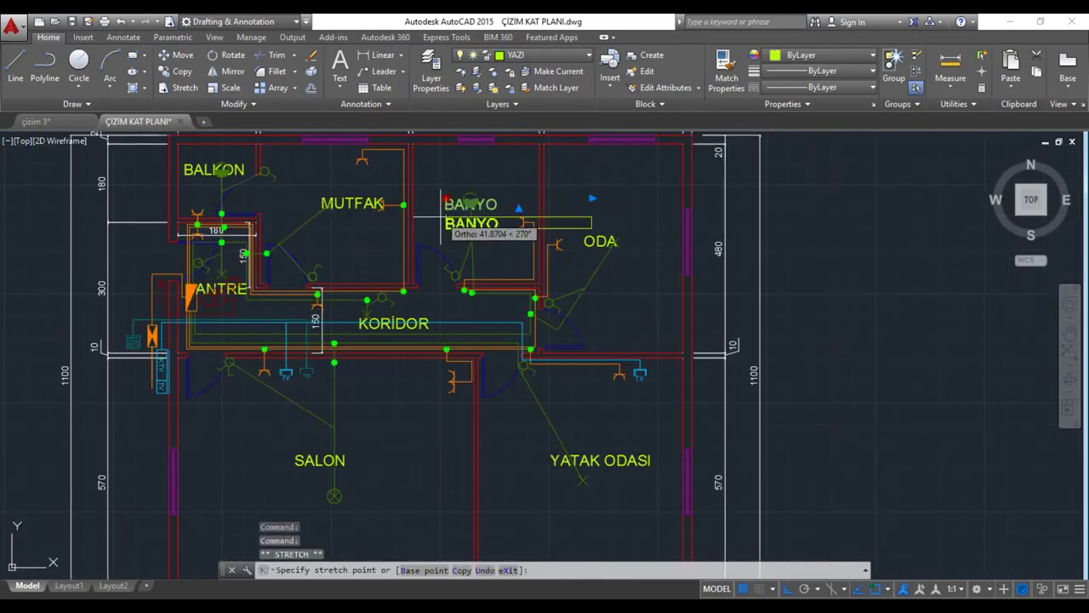
{"action": "left_click", "coordinate": [448, 171]}
{"action": "left_click", "coordinate": [349, 208]}
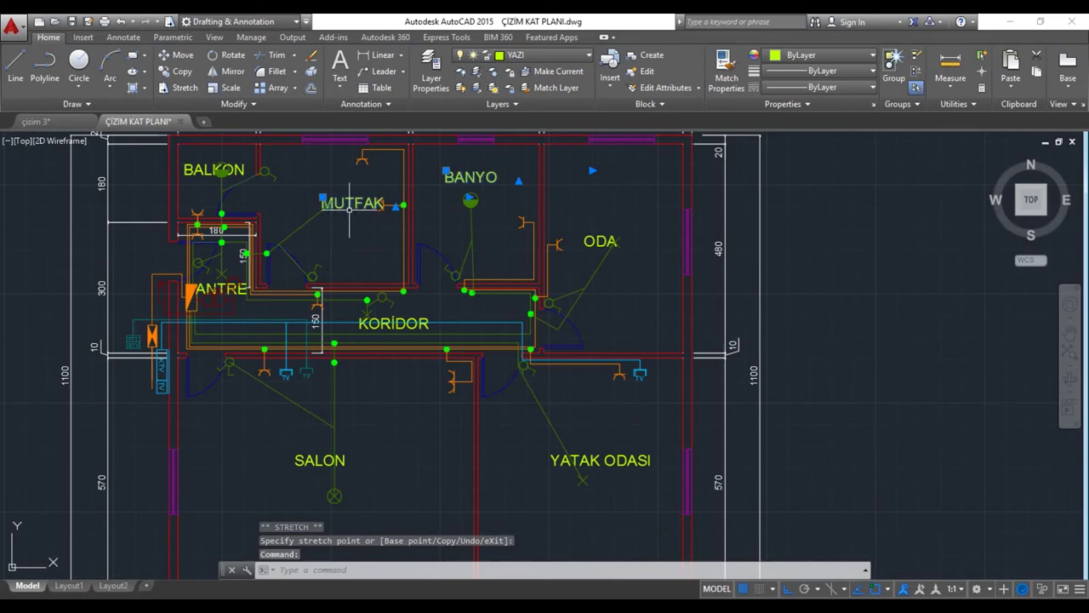
{"action": "left_click", "coordinate": [323, 198]}
{"action": "left_click", "coordinate": [323, 176]}
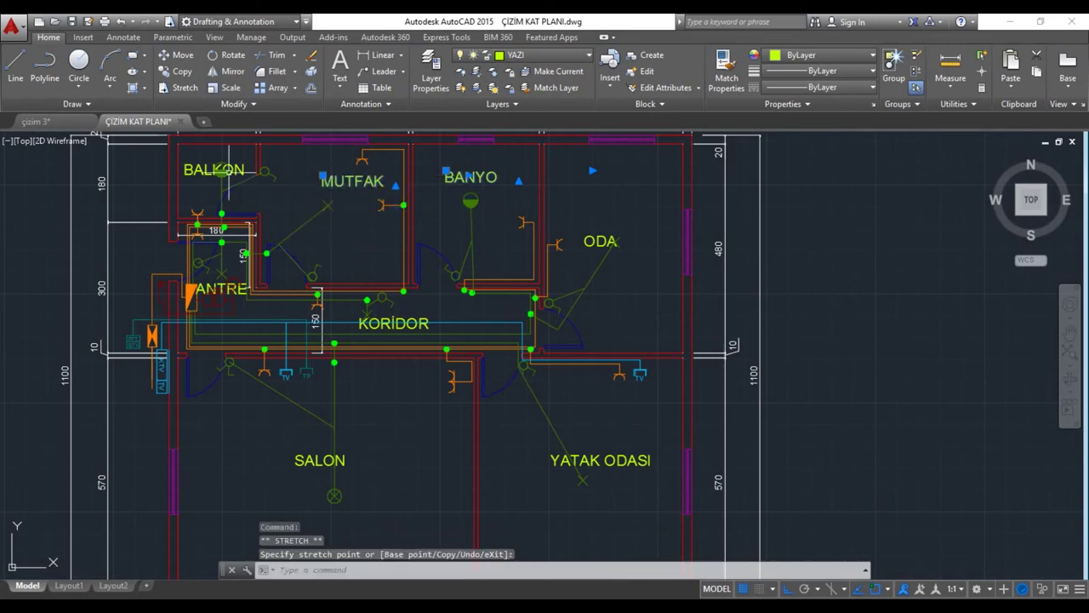
Step: Shift the BALKON and ODA room labels higher in their rooms
{"action": "left_click", "coordinate": [191, 169]}
{"action": "left_click", "coordinate": [183, 175]}
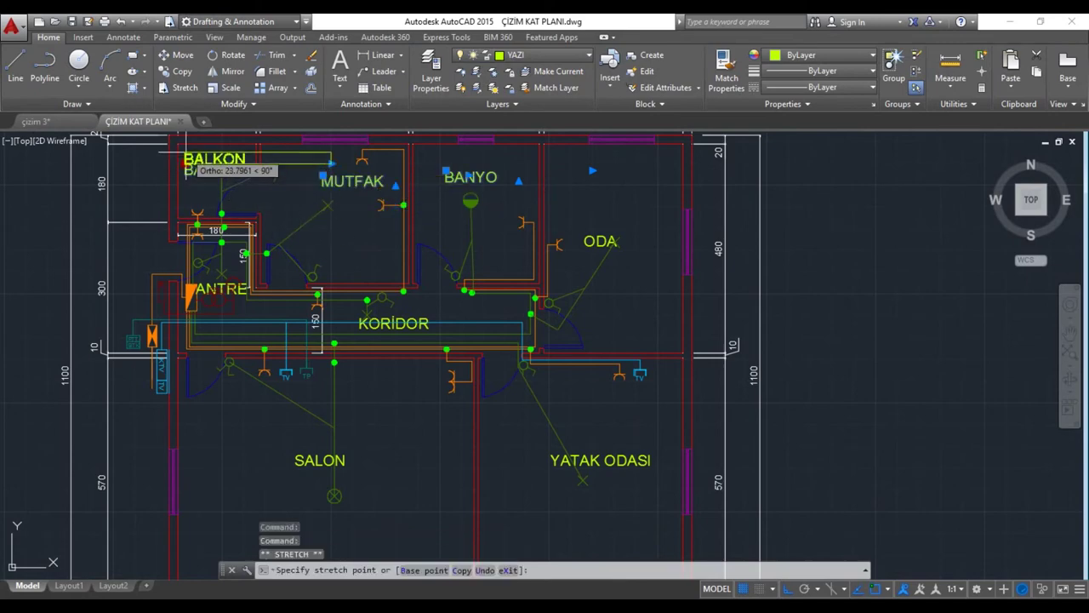
{"action": "left_click", "coordinate": [585, 234]}
{"action": "left_click", "coordinate": [583, 257]}
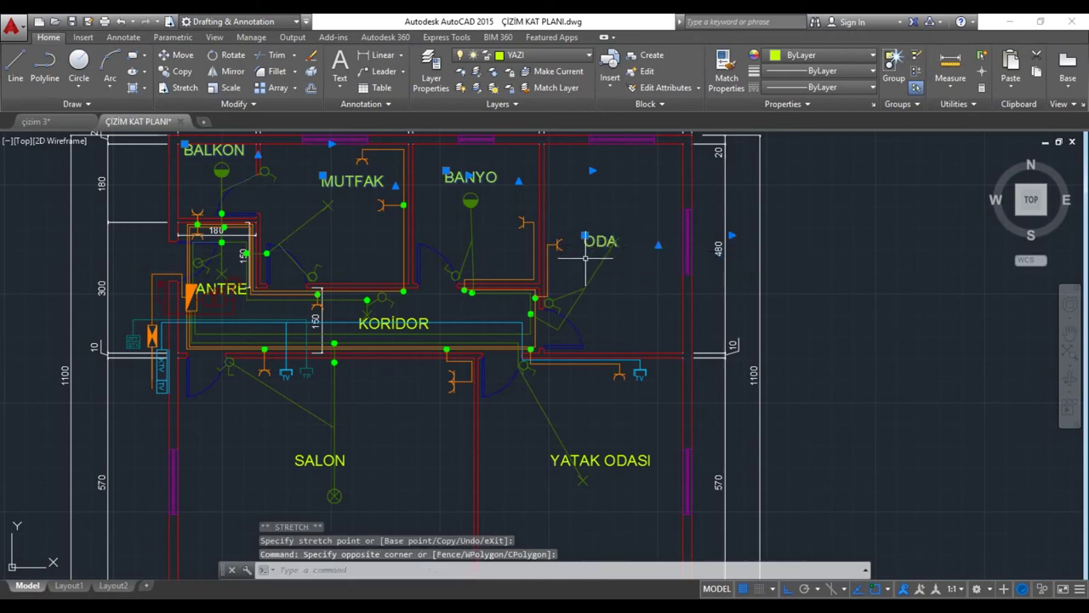
{"action": "left_click", "coordinate": [583, 212]}
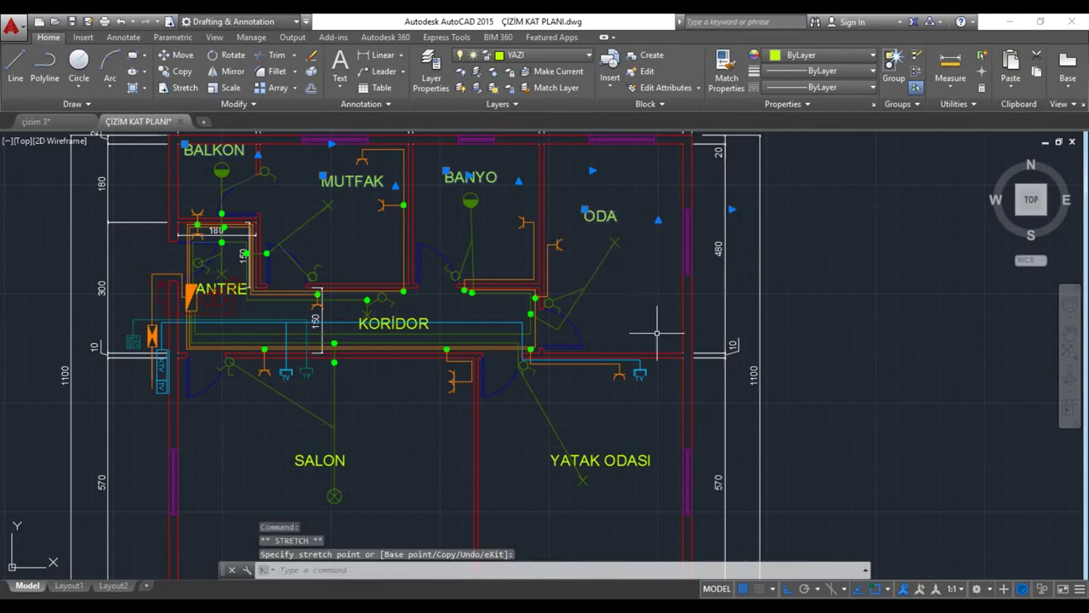
Step: Move the YATAK ODASI and SALON labels lower within the bedroom and living room
{"action": "middle_click_drag", "start_coordinate": [632, 394], "coordinate": [639, 282]}
{"action": "left_click", "coordinate": [550, 345]}
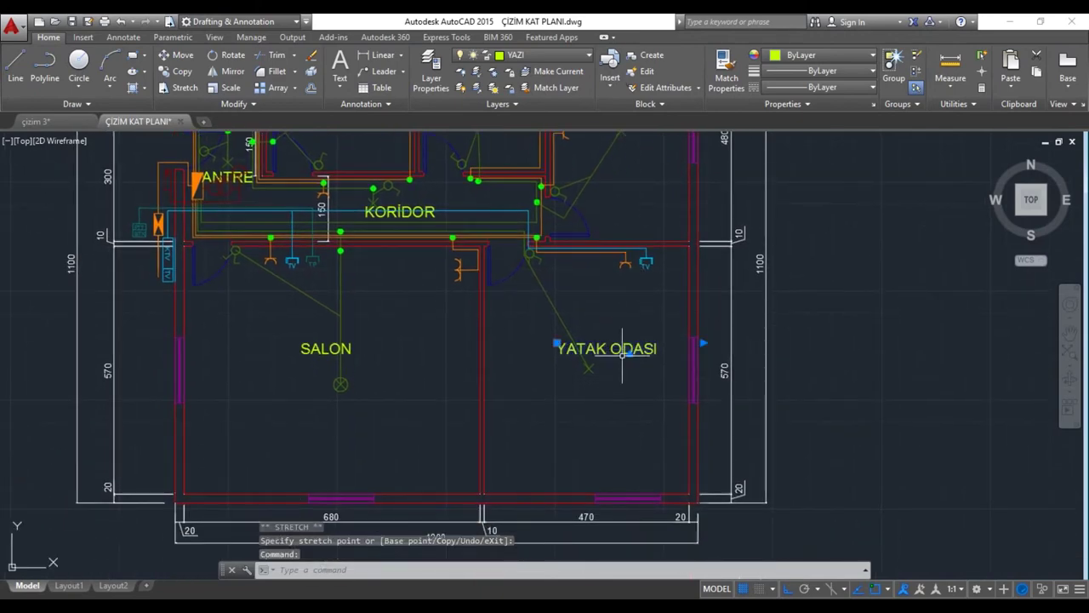
{"action": "left_click", "coordinate": [629, 439]}
{"action": "left_click", "coordinate": [319, 350]}
{"action": "left_click", "coordinate": [302, 343]}
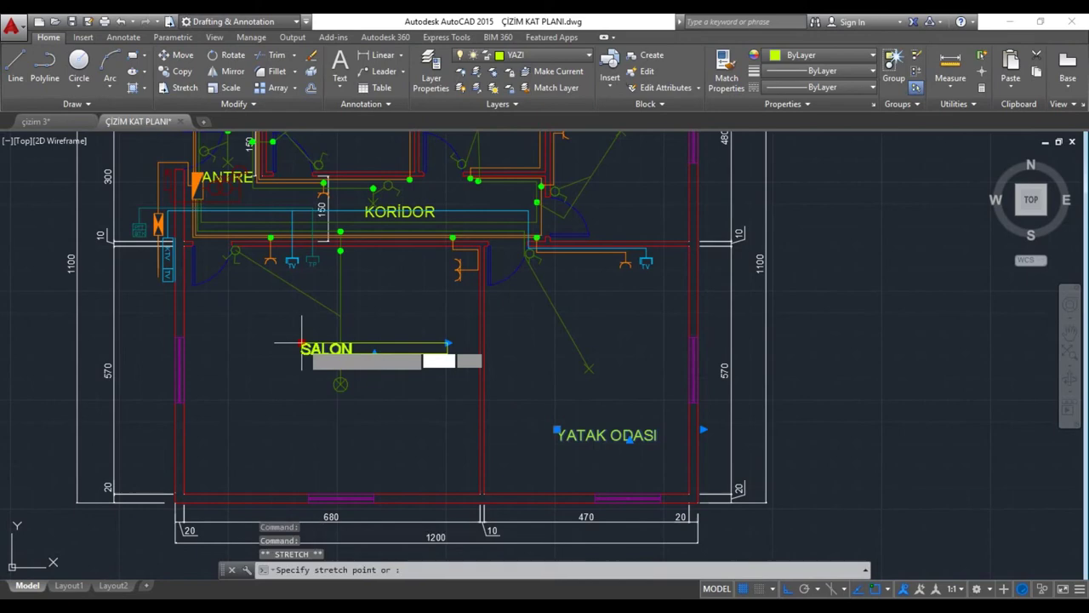
{"action": "left_click", "coordinate": [302, 436]}
Step: Clear the selection and zoom out to centre the whole floor plan in view
{"action": "scroll", "coordinate": [266, 381], "scroll_direction": "down", "scroll_amount": 2}
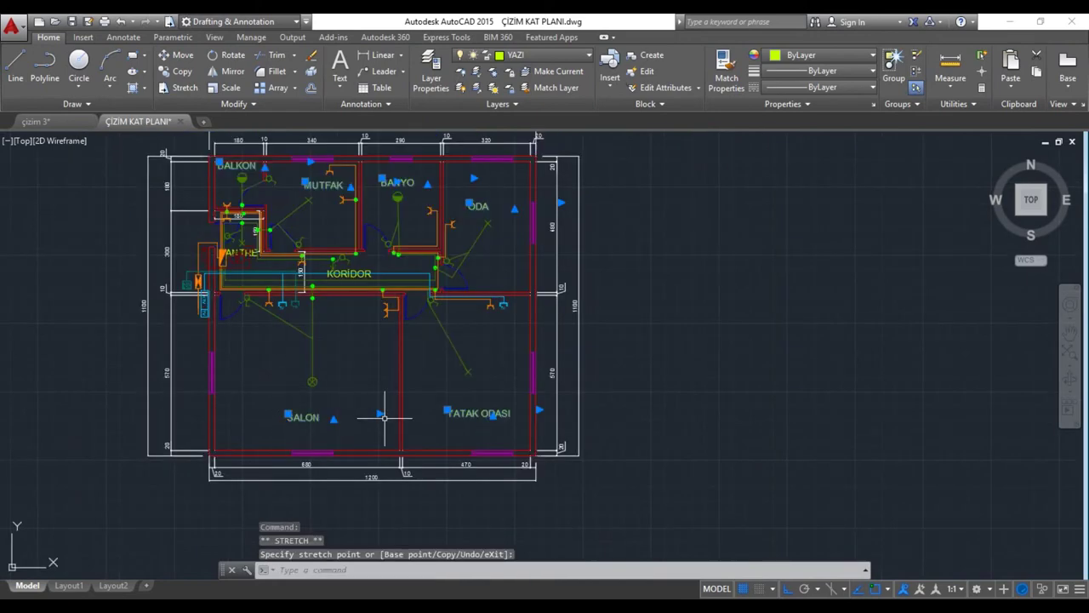
{"action": "middle_click_drag", "start_coordinate": [266, 379], "coordinate": [240, 353]}
{"action": "key", "text": "Escape"}
{"action": "mouse_move", "coordinate": [372, 400]}
{"action": "middle_mouse_down"}
{"action": "mouse_move", "coordinate": [418, 430]}
{"action": "mouse_move", "coordinate": [553, 450]}
{"action": "middle_mouse_up"}
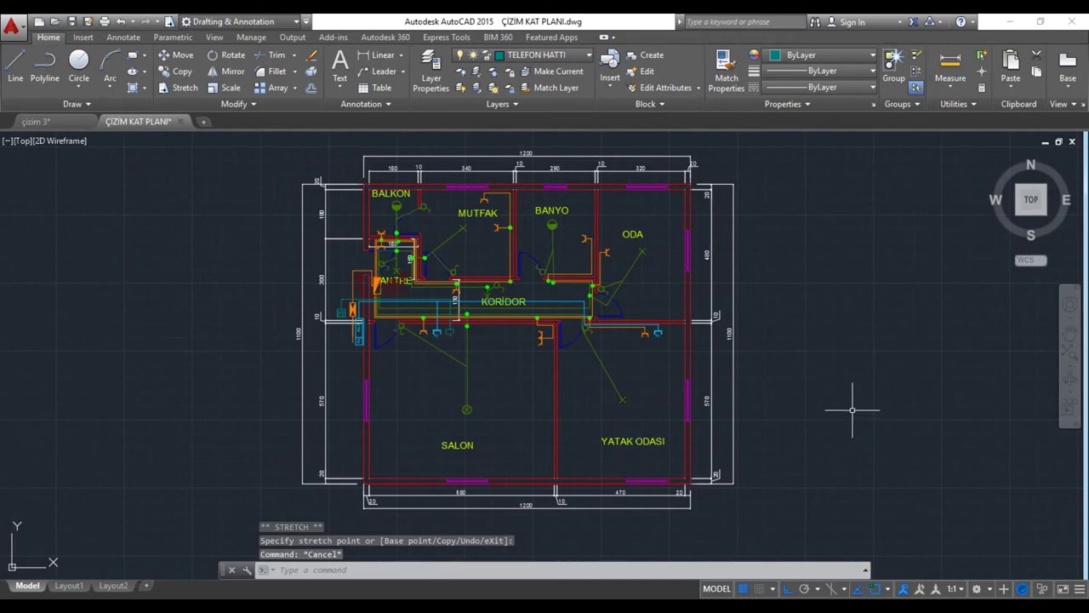
{"action": "left_click", "coordinate": [20, 35]}
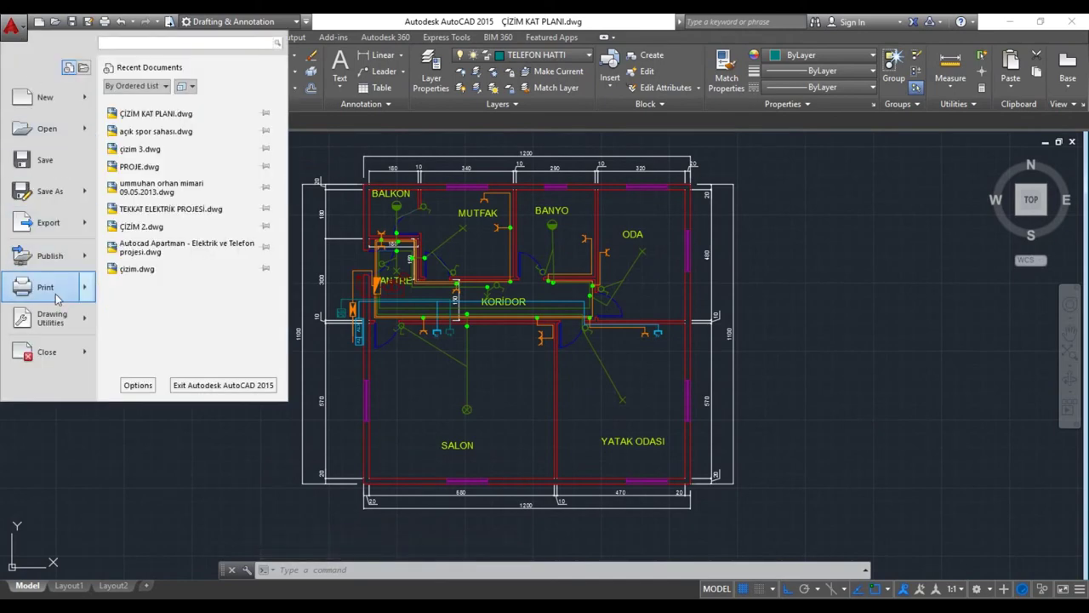
Step: In the Plot dialog choose DWG To PDF.pc3, ISO expand A2 (594 x 420 MM) paper, and Window plot area
{"action": "mouse_move", "coordinate": [47, 288]}
{"action": "left_click", "coordinate": [140, 102]}
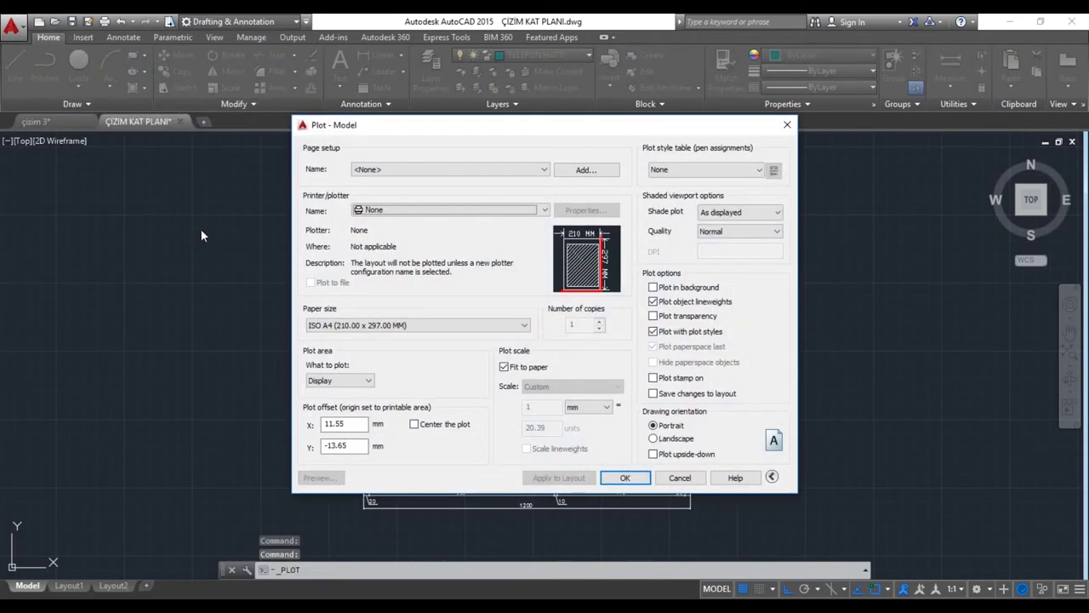
{"action": "left_click", "coordinate": [387, 217]}
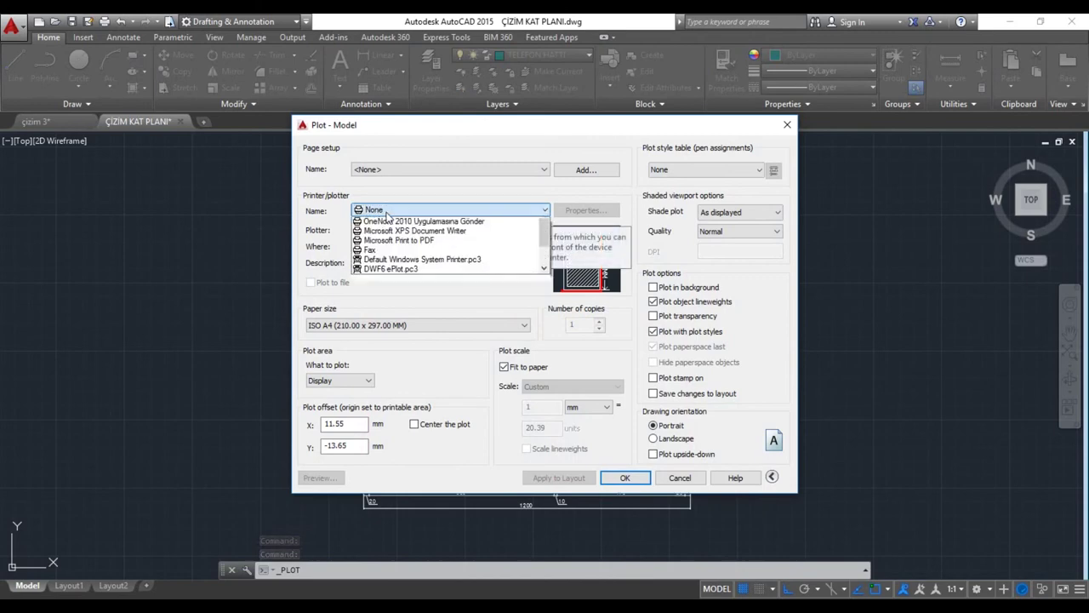
{"action": "scroll", "coordinate": [411, 273], "scroll_direction": "down", "scroll_amount": 1}
{"action": "scroll", "coordinate": [410, 272], "scroll_direction": "down", "scroll_amount": 1}
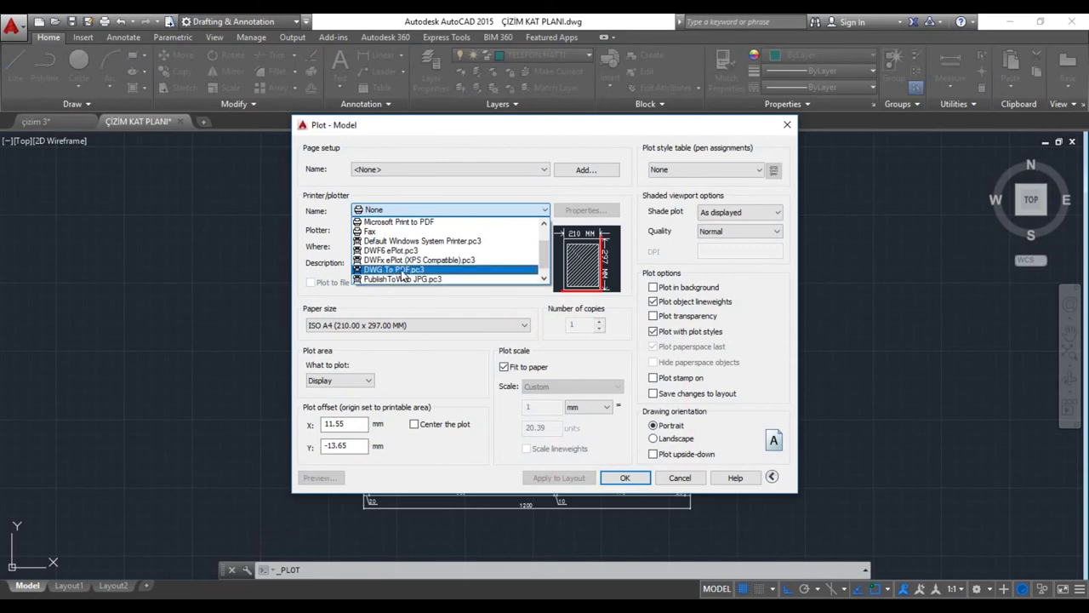
{"action": "left_click", "coordinate": [404, 271]}
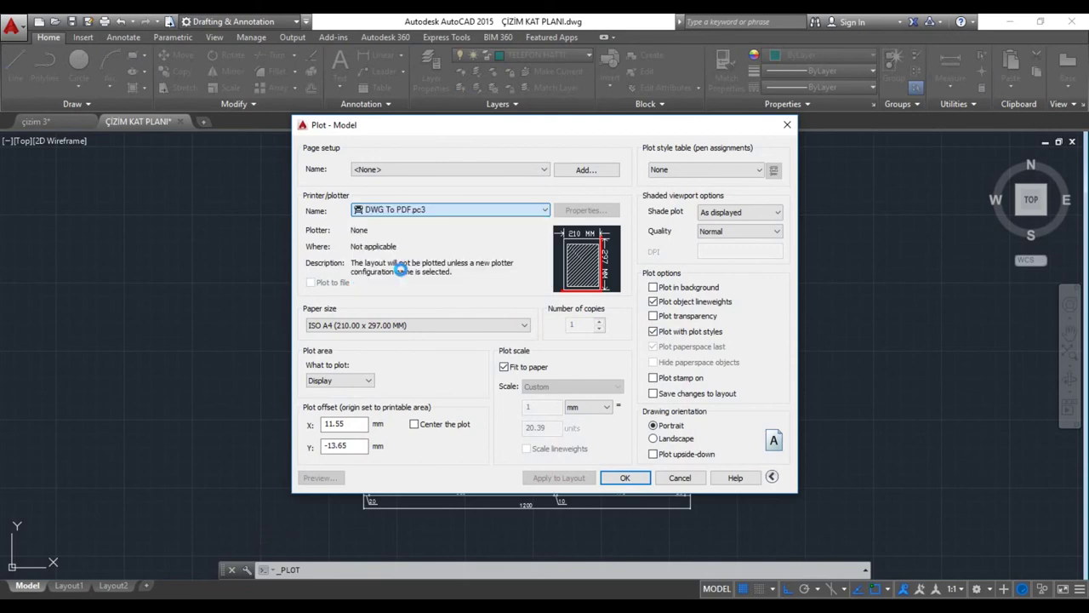
{"action": "left_click", "coordinate": [416, 327]}
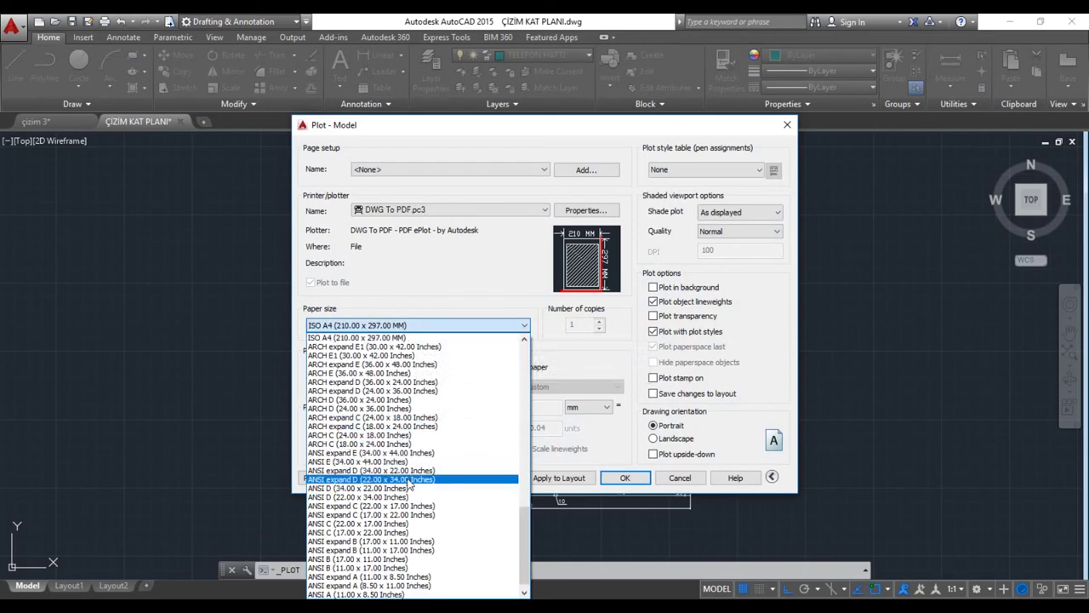
{"action": "scroll", "coordinate": [410, 481], "scroll_direction": "down", "scroll_amount": 1}
{"action": "scroll", "coordinate": [409, 481], "scroll_direction": "up", "scroll_amount": 3}
{"action": "scroll", "coordinate": [407, 459], "scroll_direction": "up", "scroll_amount": 2}
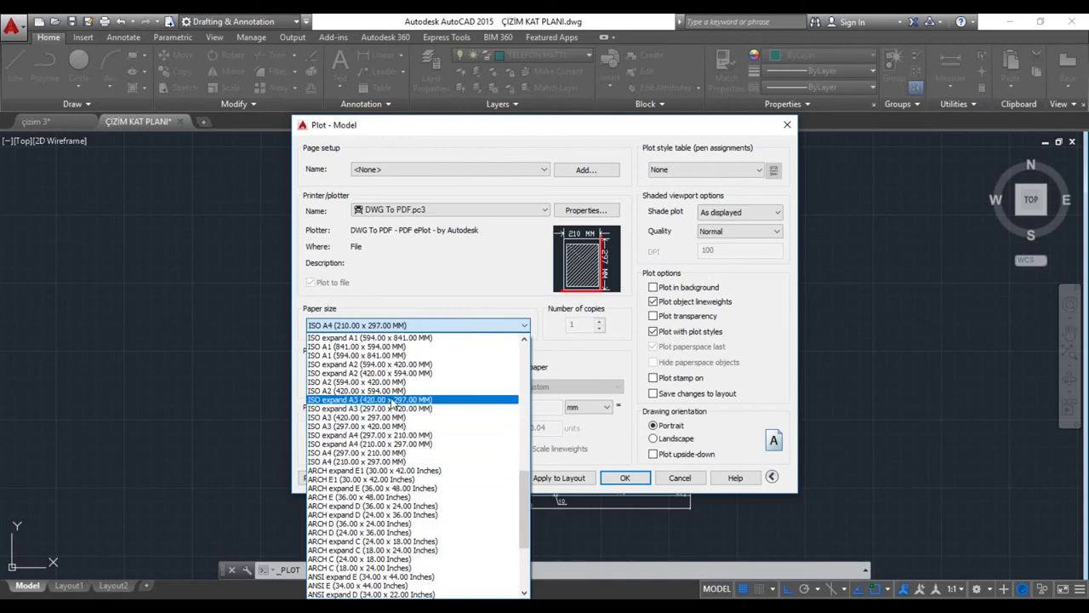
{"action": "left_click", "coordinate": [385, 365]}
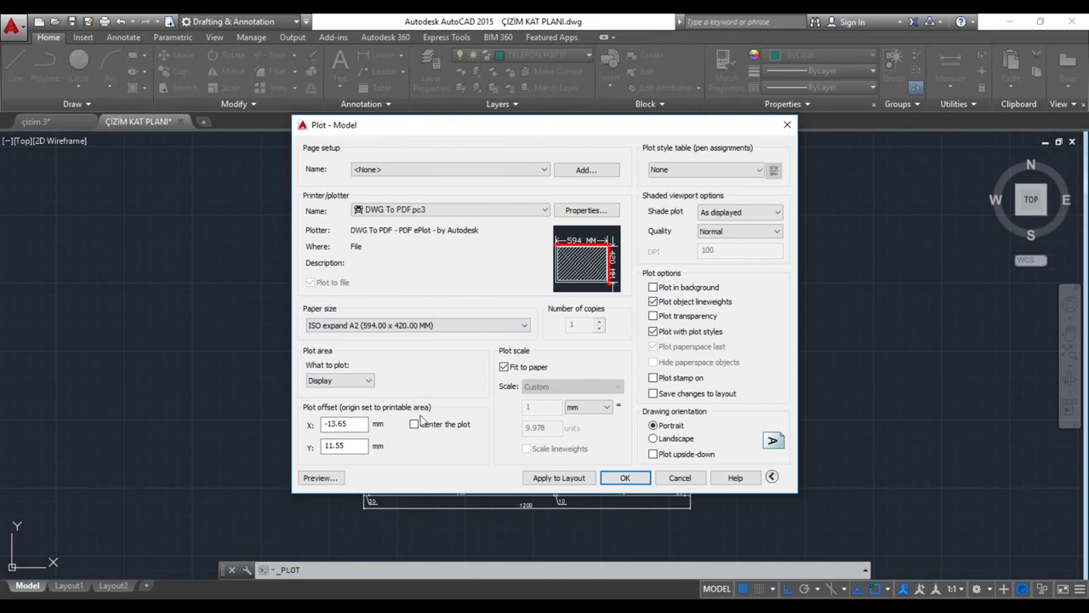
{"action": "left_click", "coordinate": [325, 383]}
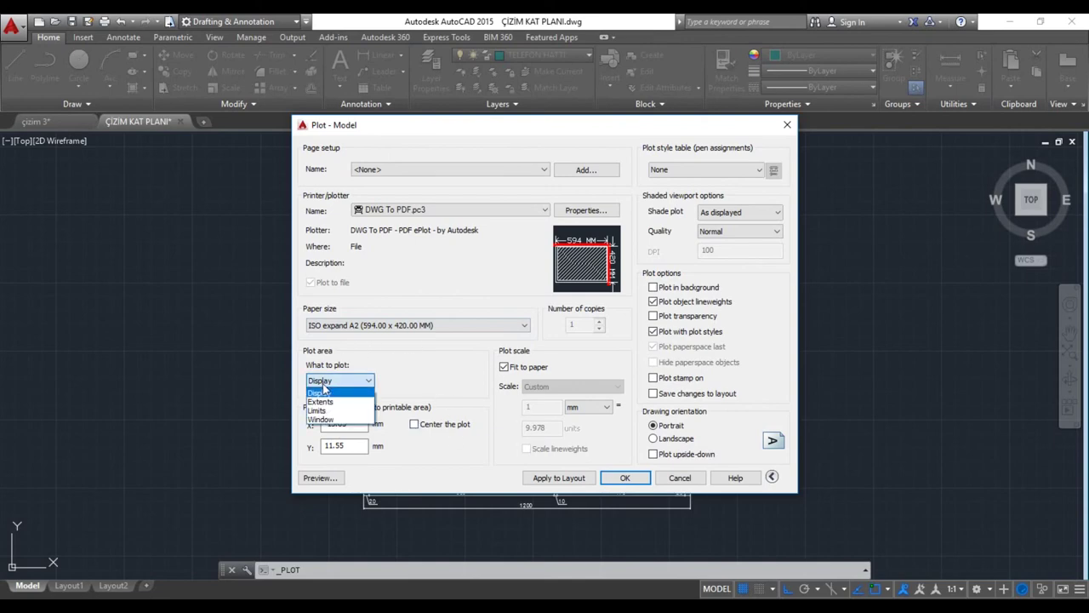
{"action": "left_click", "coordinate": [336, 421]}
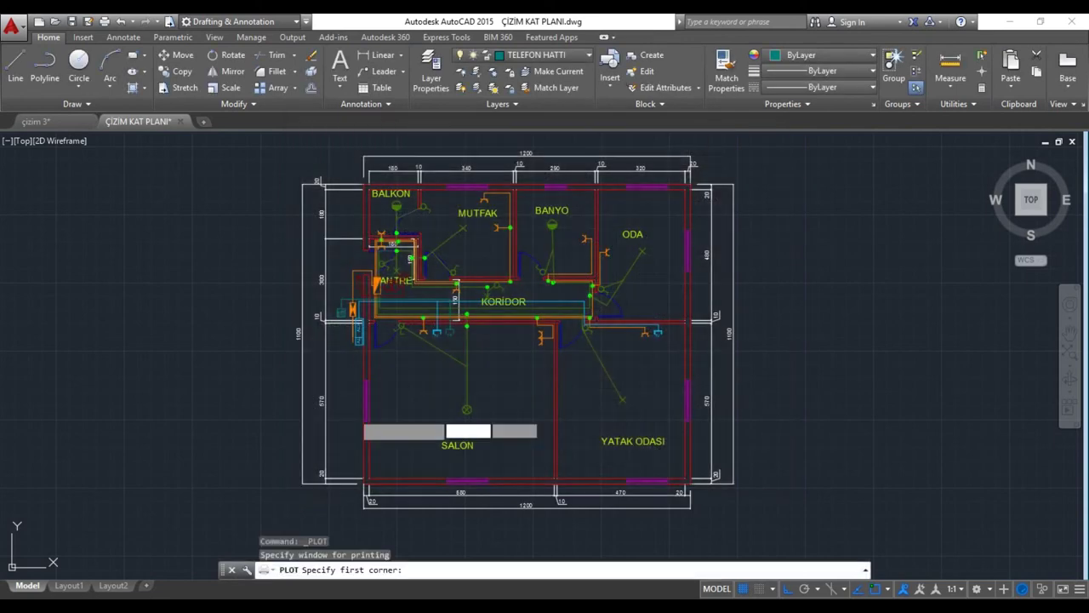
Step: Frame the floor plan as the plot window, centre the plot, and set landscape orientation
{"action": "left_click", "coordinate": [272, 137]}
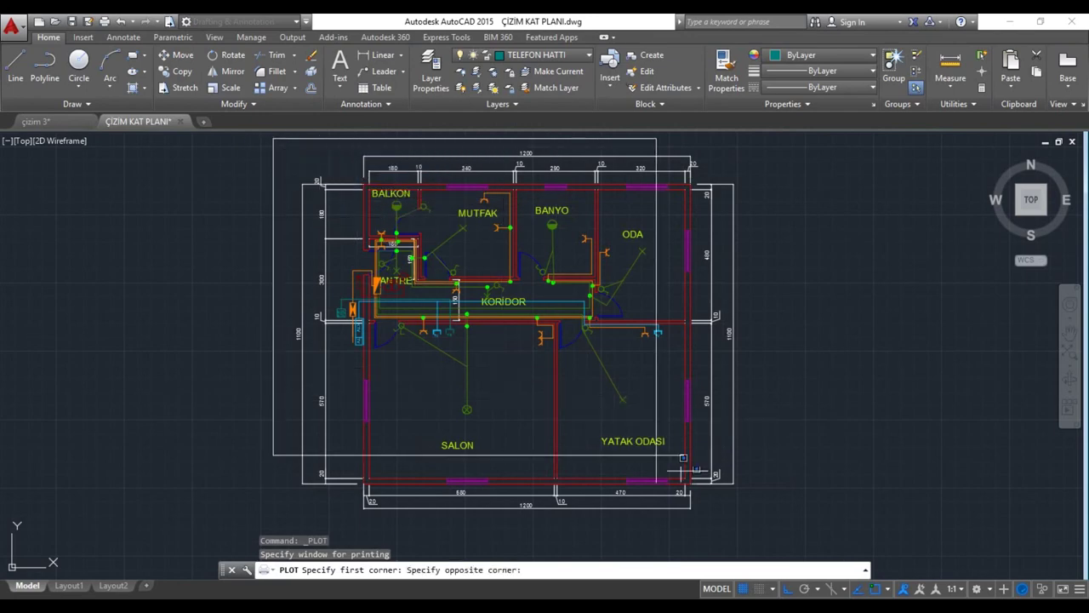
{"action": "left_click", "coordinate": [763, 531]}
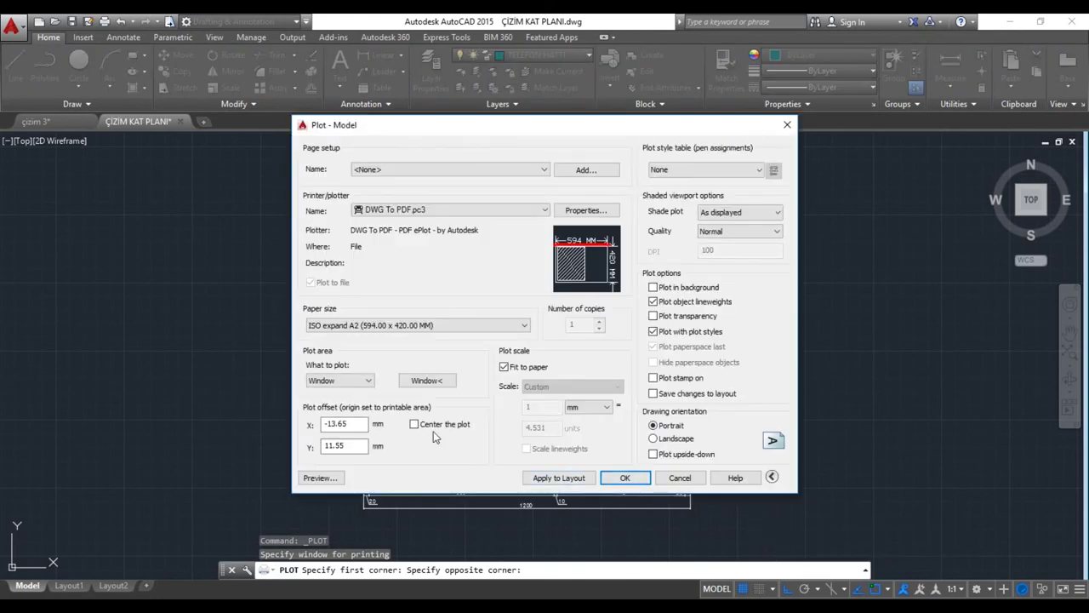
{"action": "left_click", "coordinate": [412, 423]}
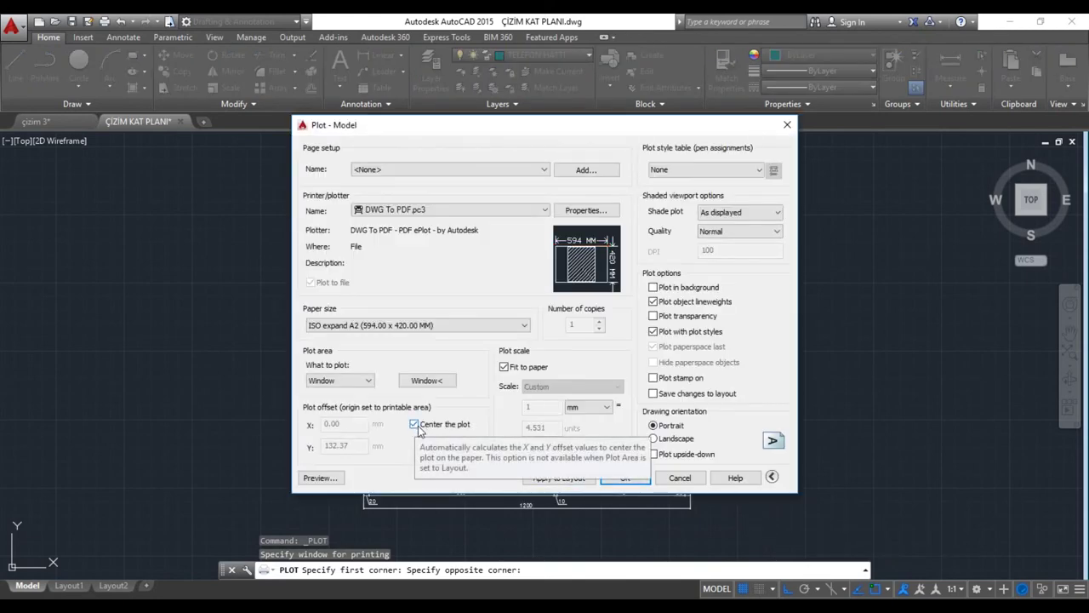
{"action": "left_click", "coordinate": [654, 439]}
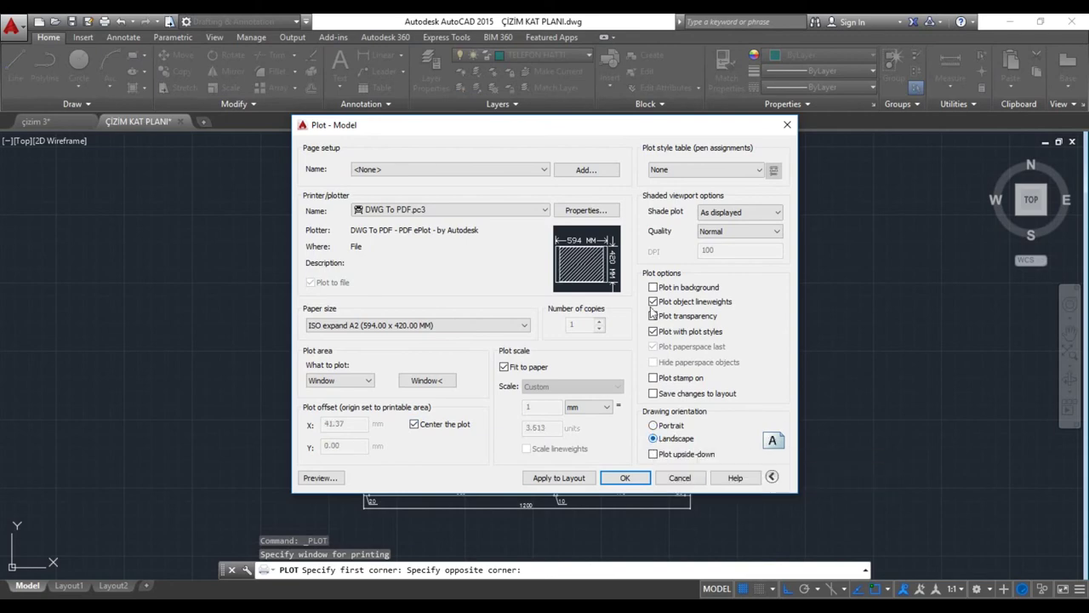
{"action": "left_click", "coordinate": [652, 425]}
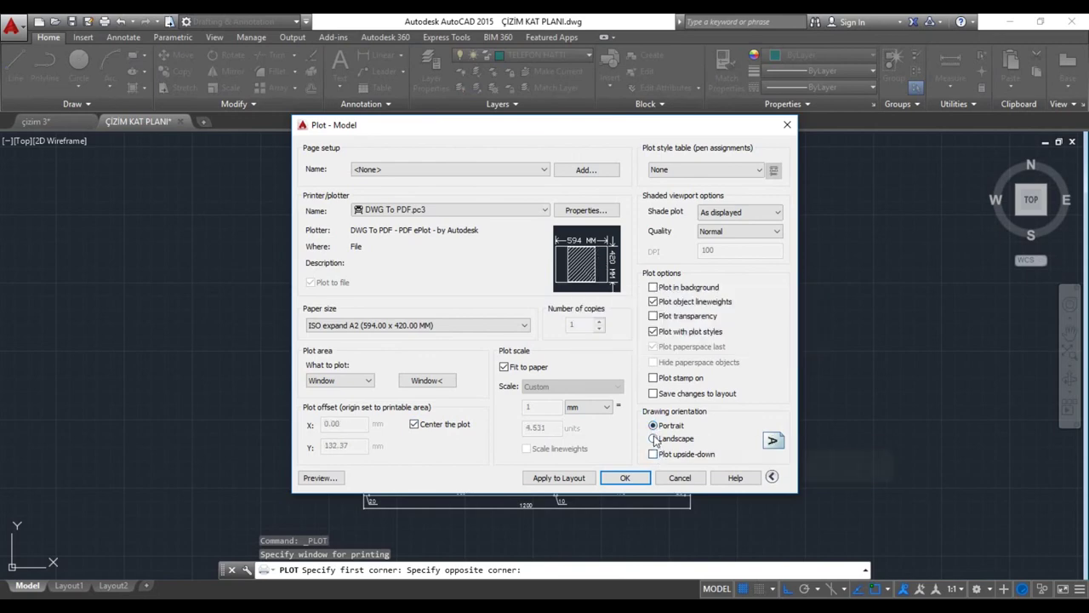
{"action": "left_click", "coordinate": [653, 438]}
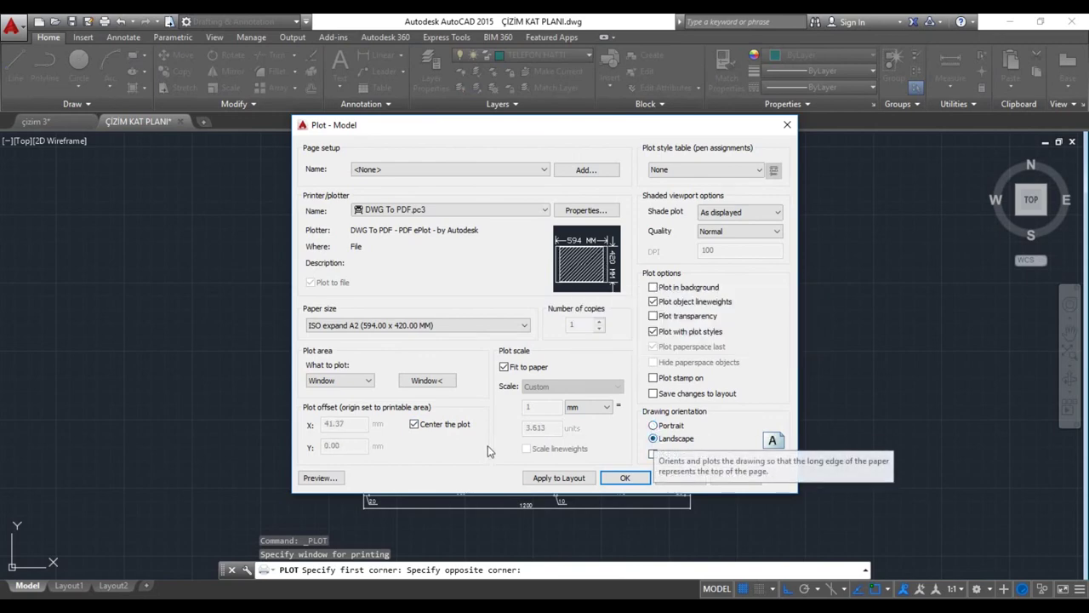
Step: Confirm the plot and save the PDF to the Desktop
{"action": "left_click", "coordinate": [625, 478]}
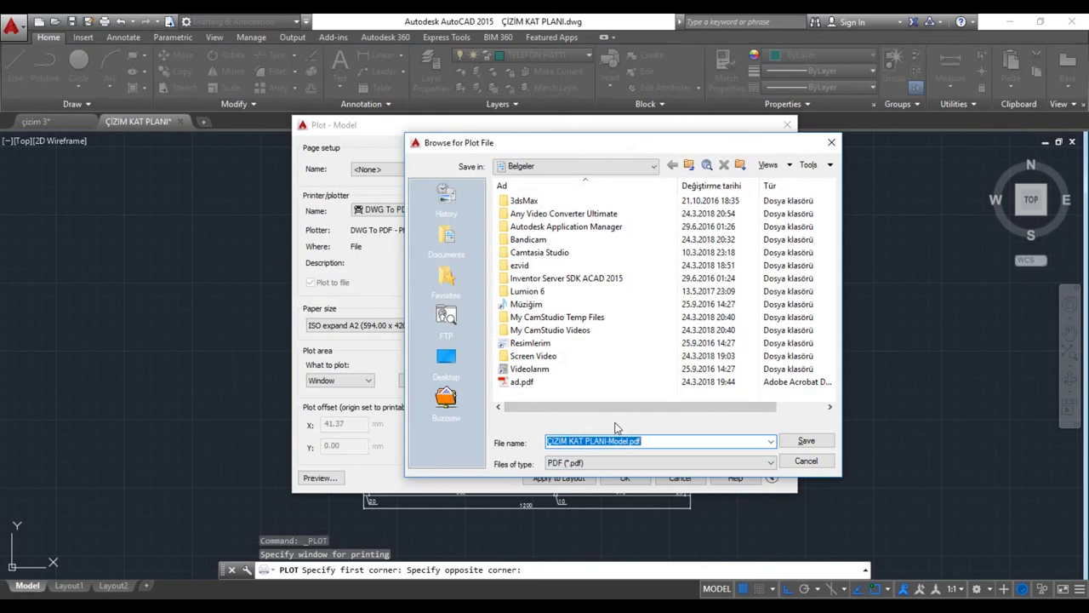
{"action": "left_click", "coordinate": [447, 350]}
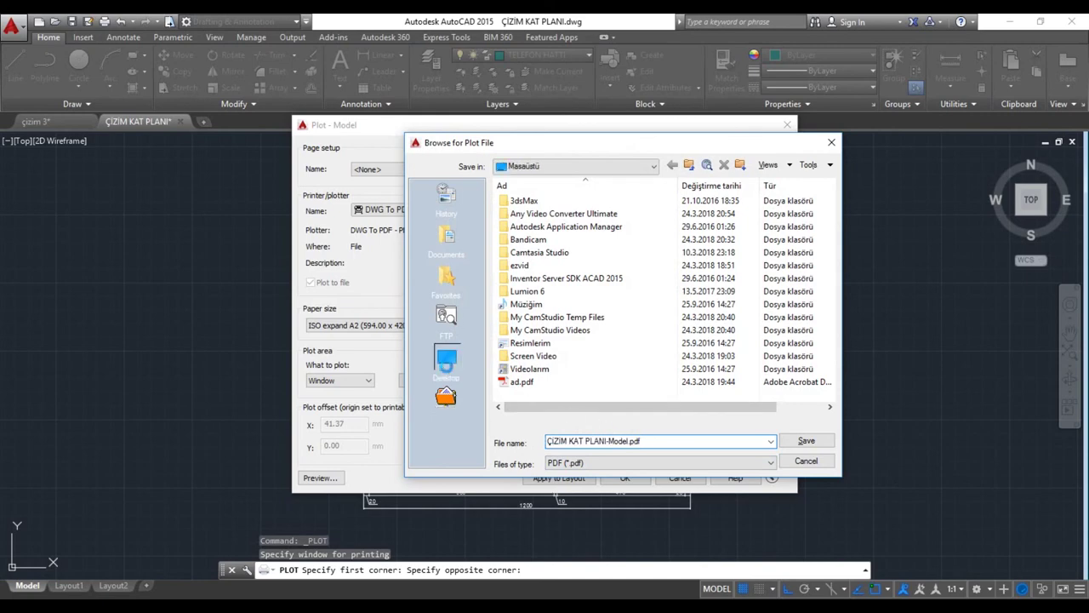
{"action": "left_click", "coordinate": [801, 441]}
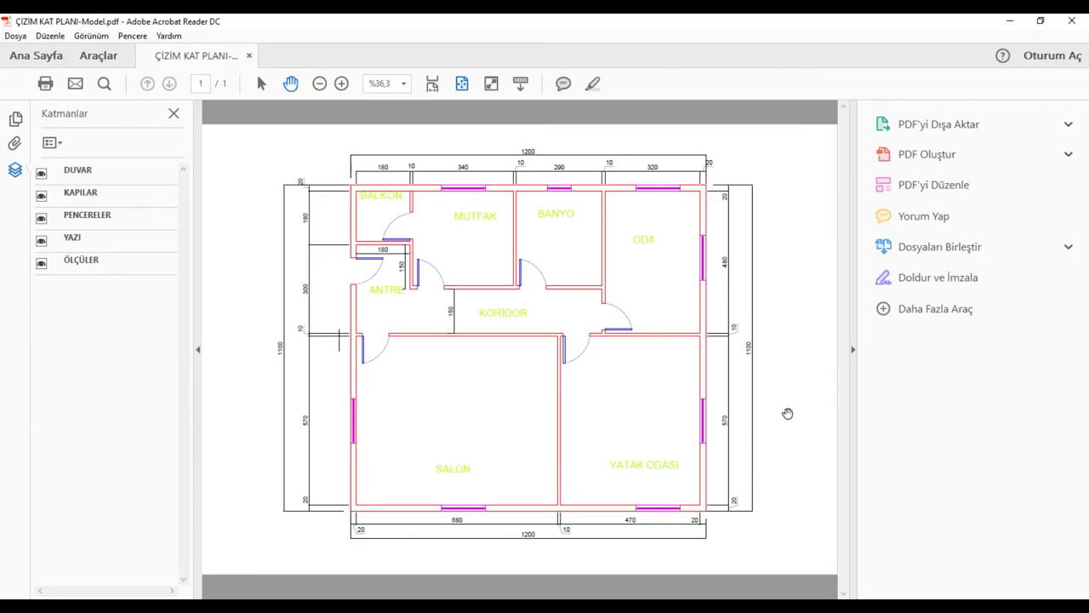
Step: Hide the Katmanlar layers panel and tools pane to review the full-width PDF, then close Acrobat Reader
{"action": "left_click", "coordinate": [173, 114]}
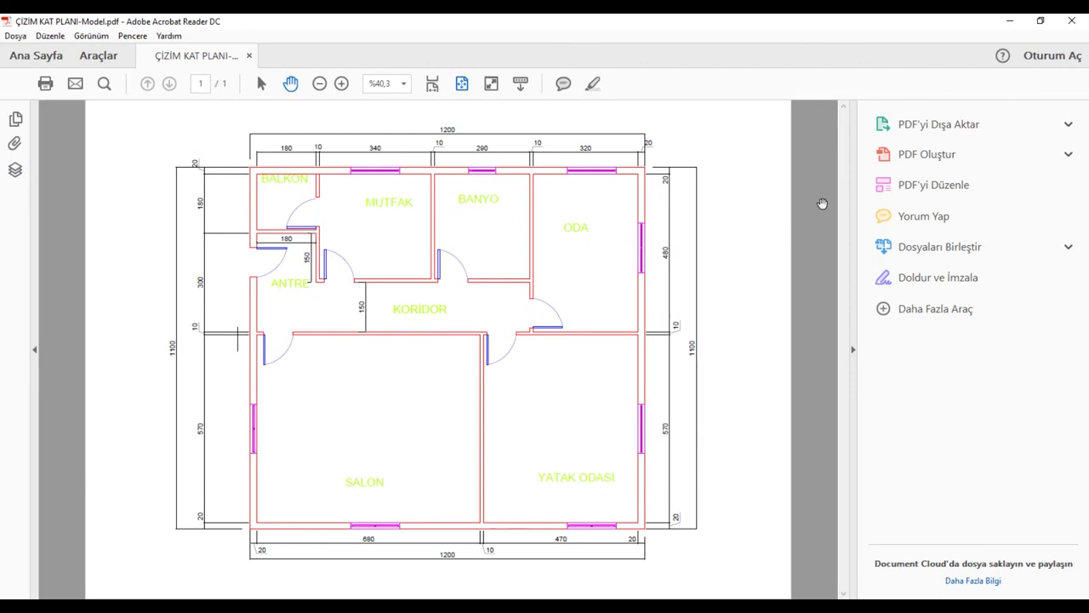
{"action": "left_click", "coordinate": [853, 350]}
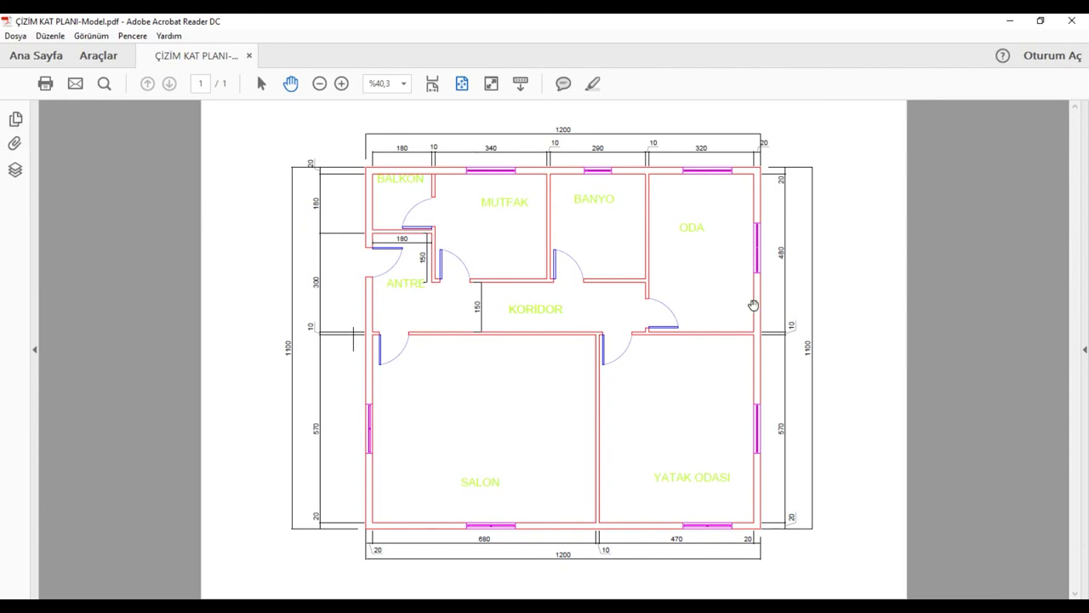
{"action": "left_click", "coordinate": [1070, 25]}
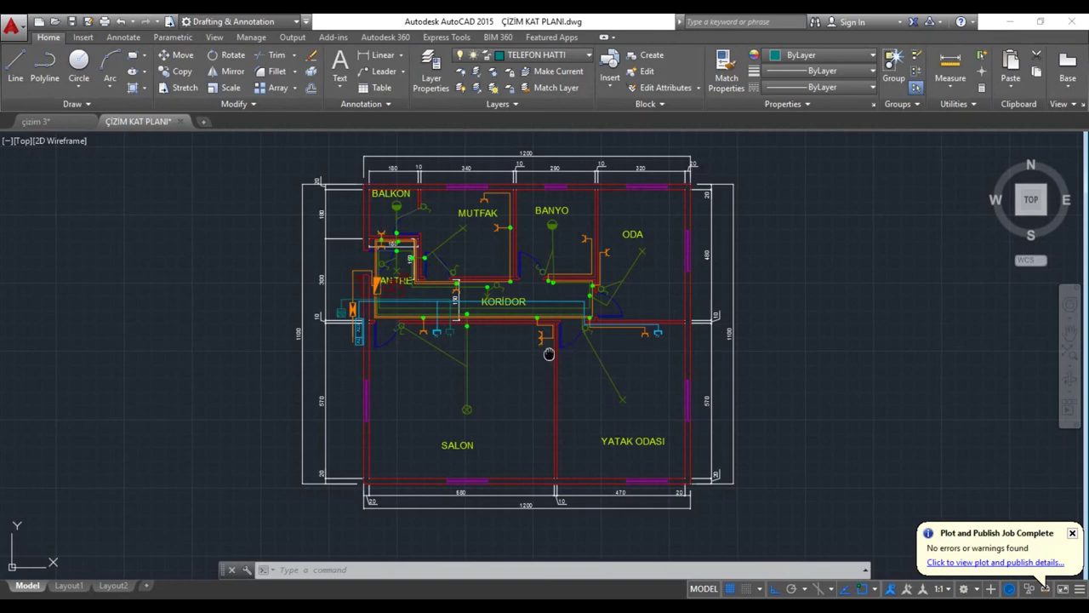
{"action": "middle_click_drag", "start_coordinate": [549, 354], "coordinate": [578, 374]}
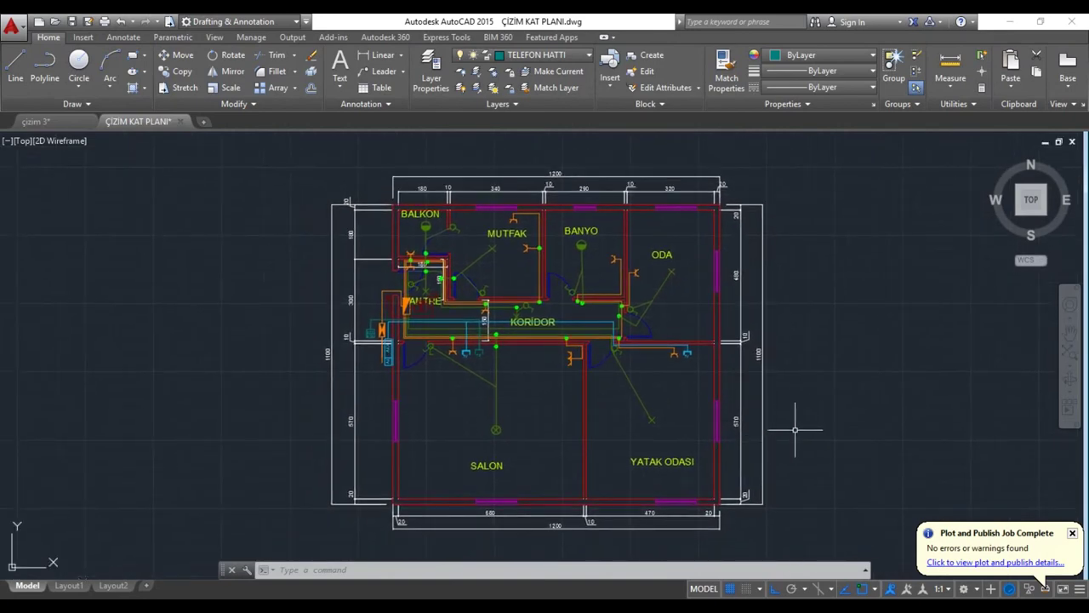